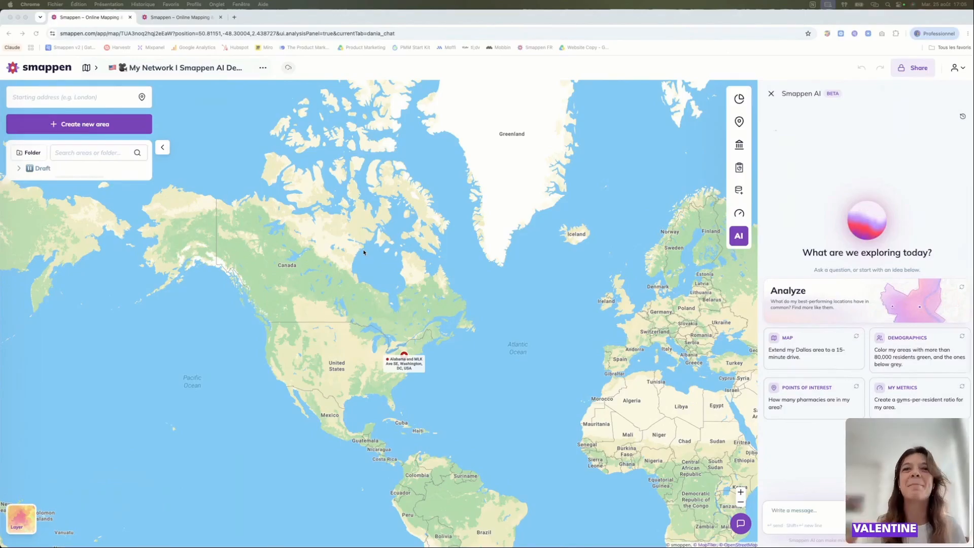
- Look over the travel-time options for creating an area, close the form and view the demographics of the existing Washington area
scroll(390, 344, up, 3)
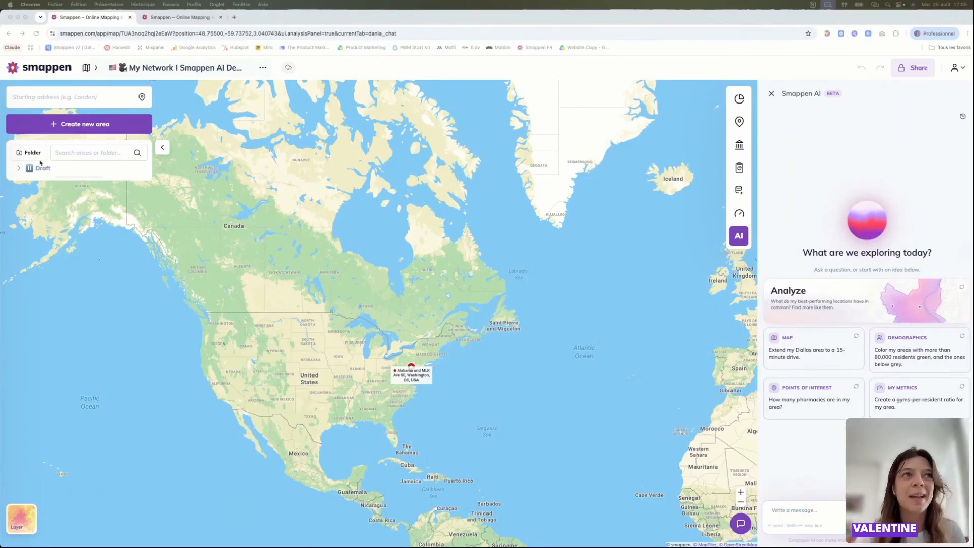
click(93, 125)
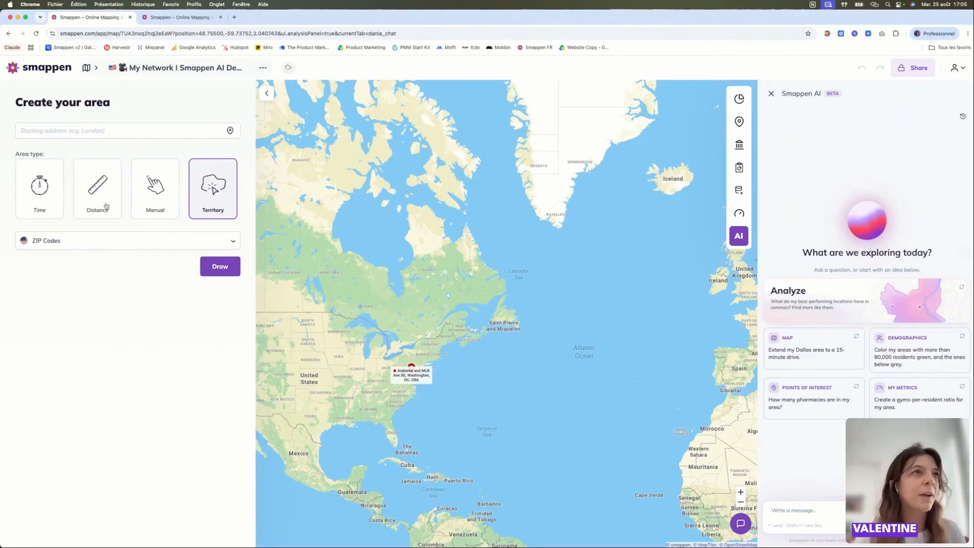
click(46, 204)
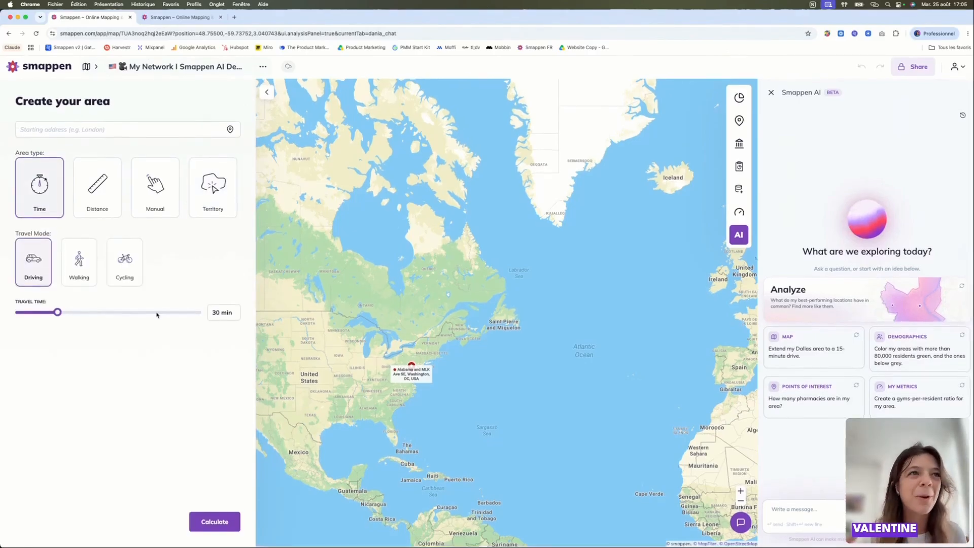
click(269, 93)
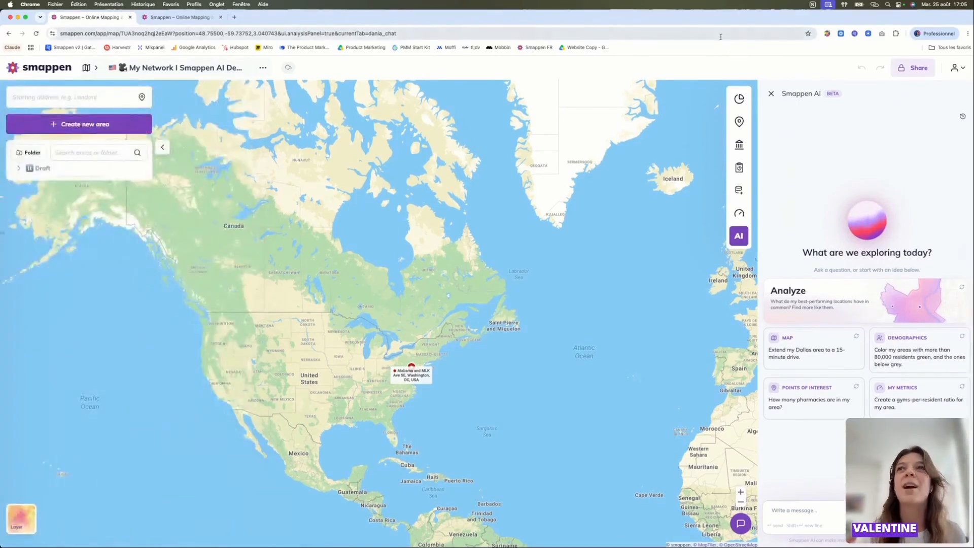
click(739, 99)
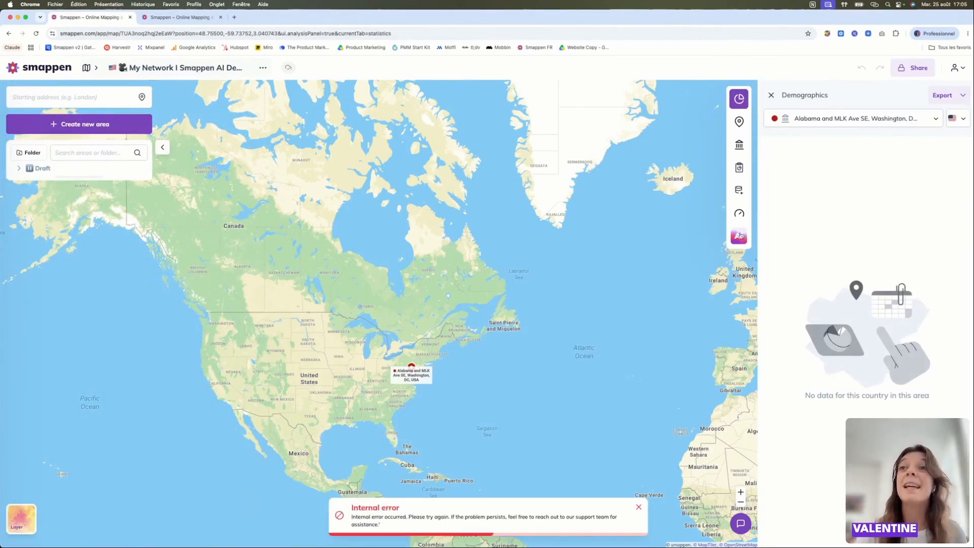
- As a MaxStrength Fitness franchisor, ask Smappen AI to identify all the brand's US locations on the map, and expand its working plan
click(717, 238)
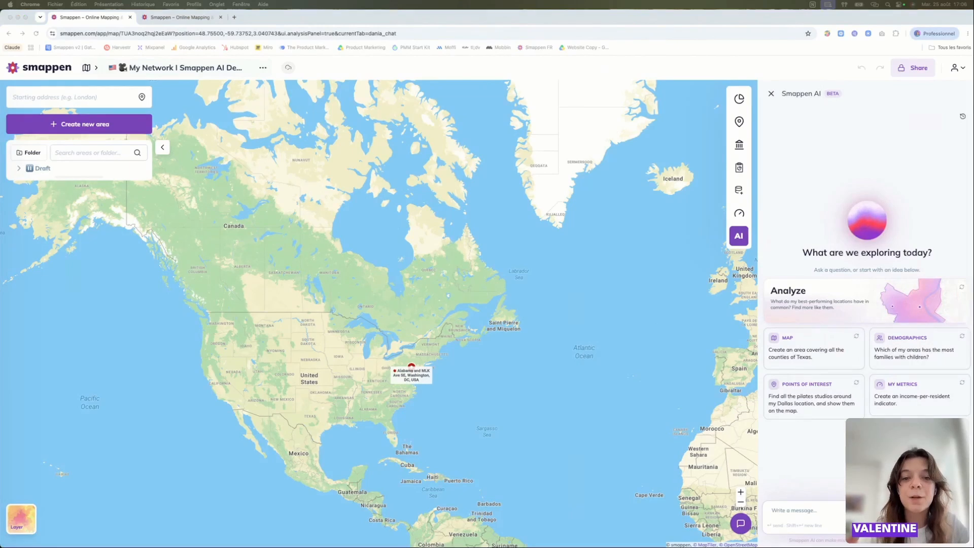
click(780, 538)
key(super+v)
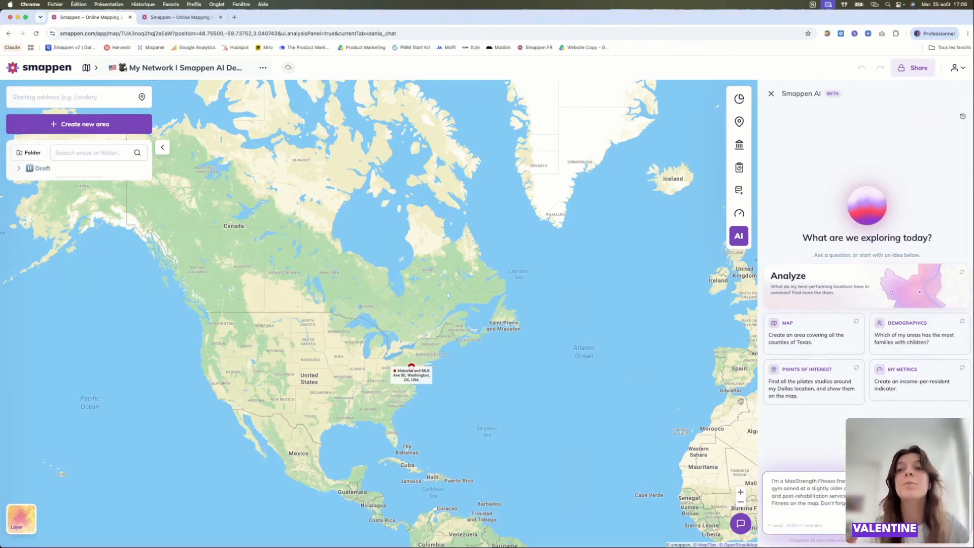
key(BackSpace)
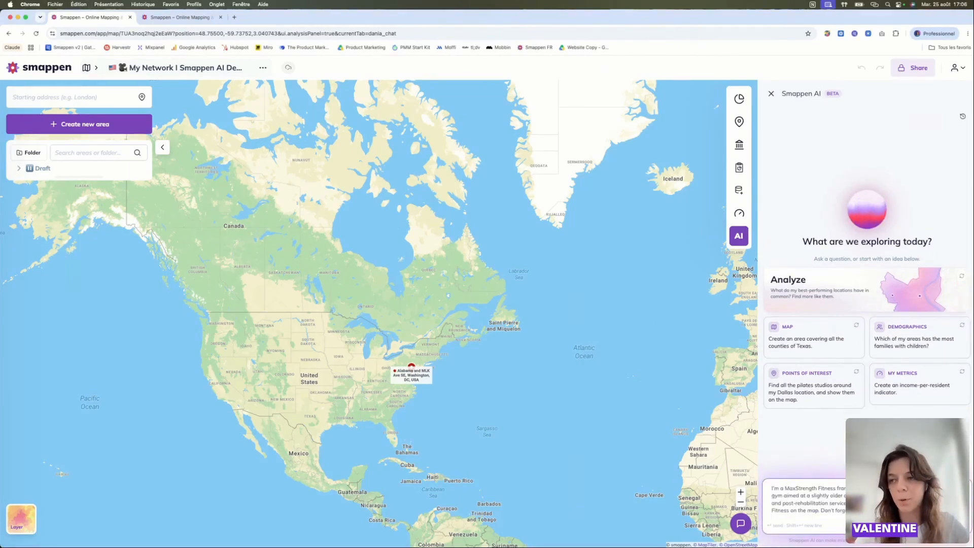
key(Return)
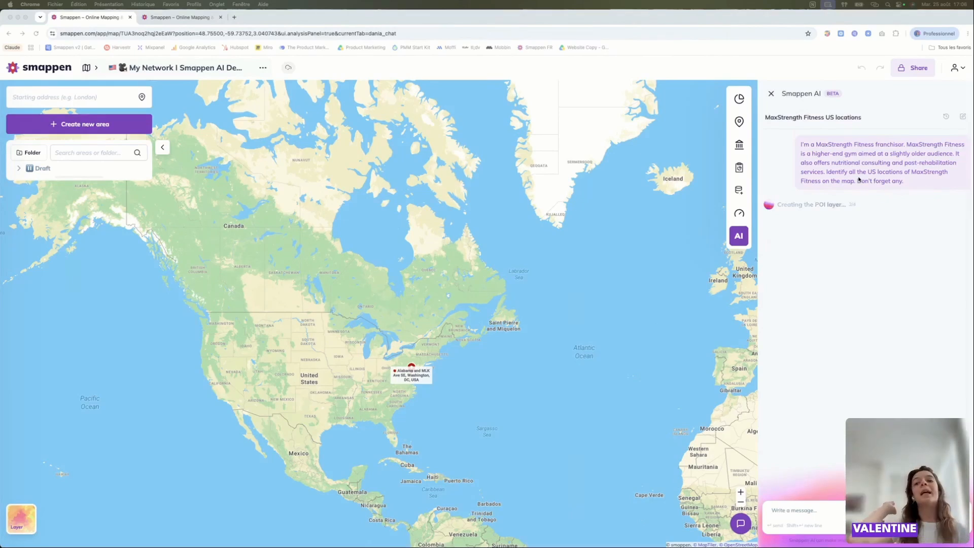
click(816, 205)
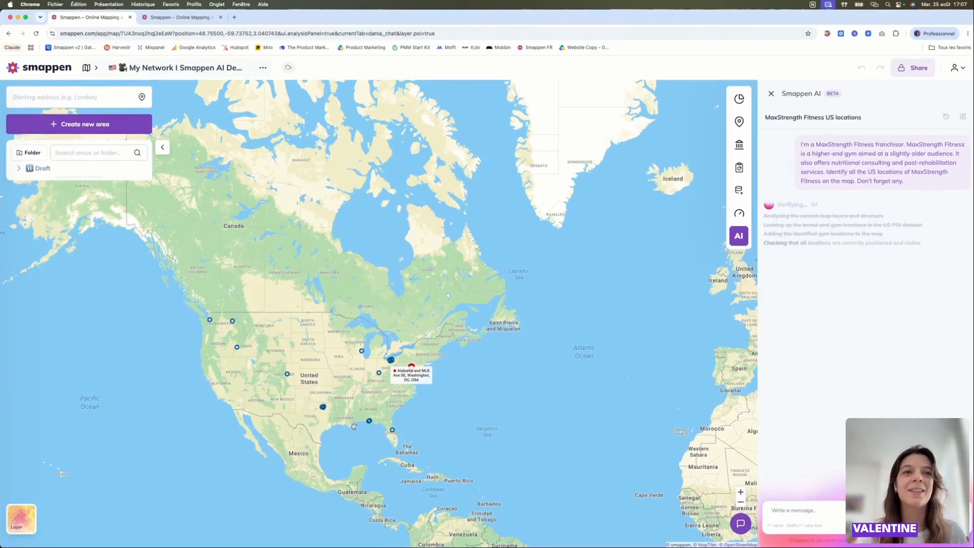
- Review the MaxStrength Fitness results under Points of Interest and view the details of the Waukesha location on the map
scroll(300, 382, up, 1)
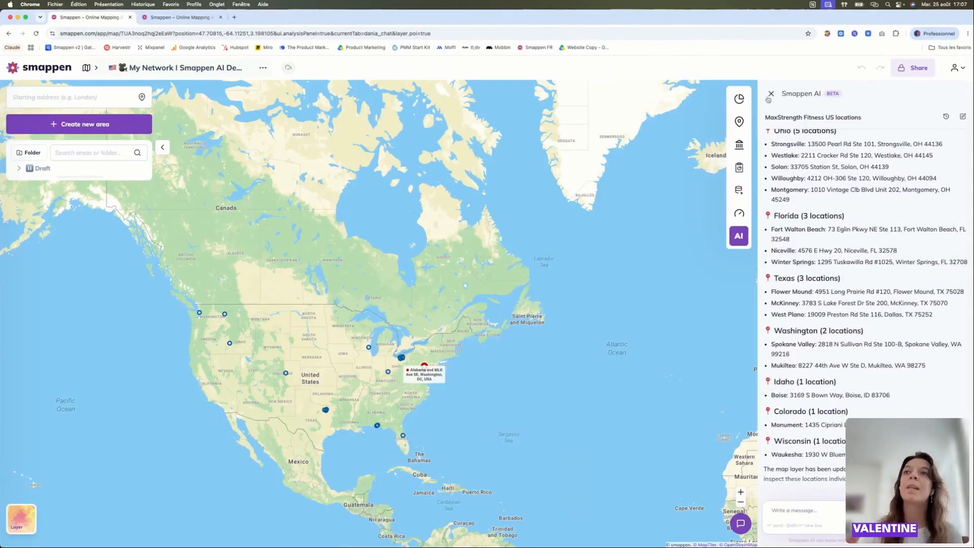
click(730, 121)
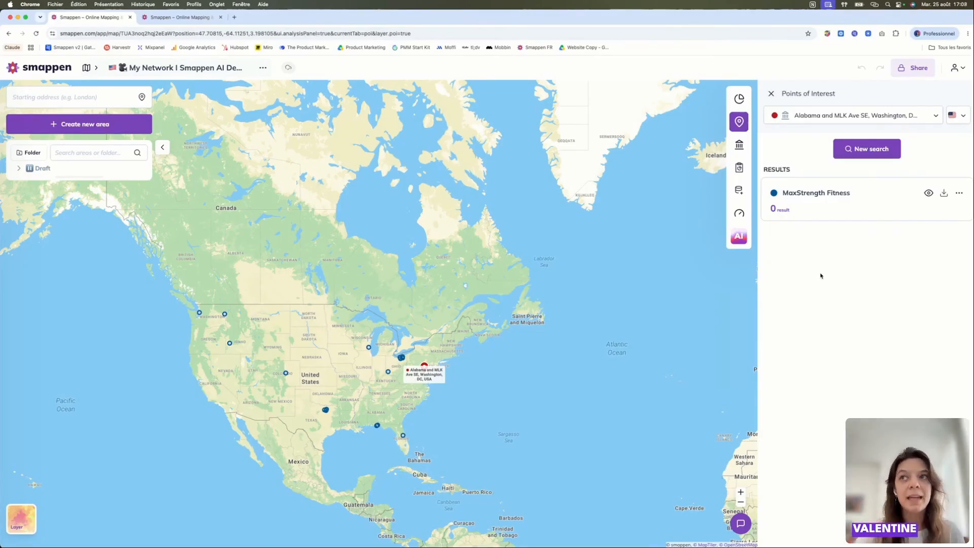
scroll(334, 389, up, 3)
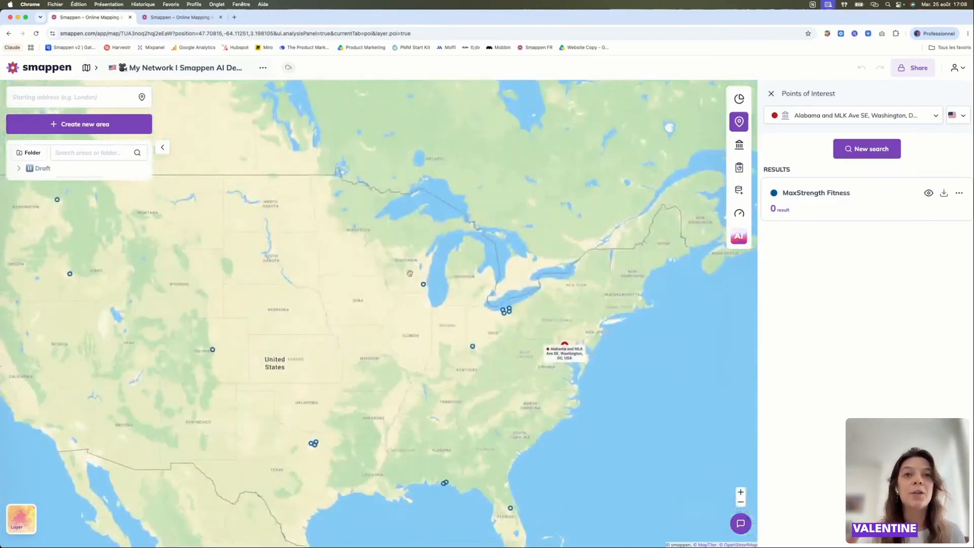
click(424, 284)
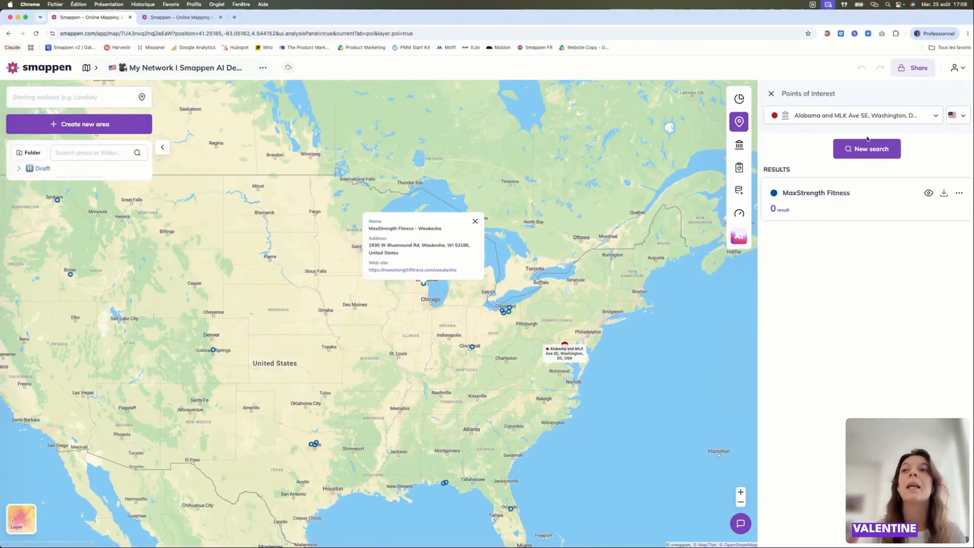
- Replace the MaxStrength Fitness marker with the last saved picture and view the details of the Montgomery location
mouse_move(844, 198)
click(897, 198)
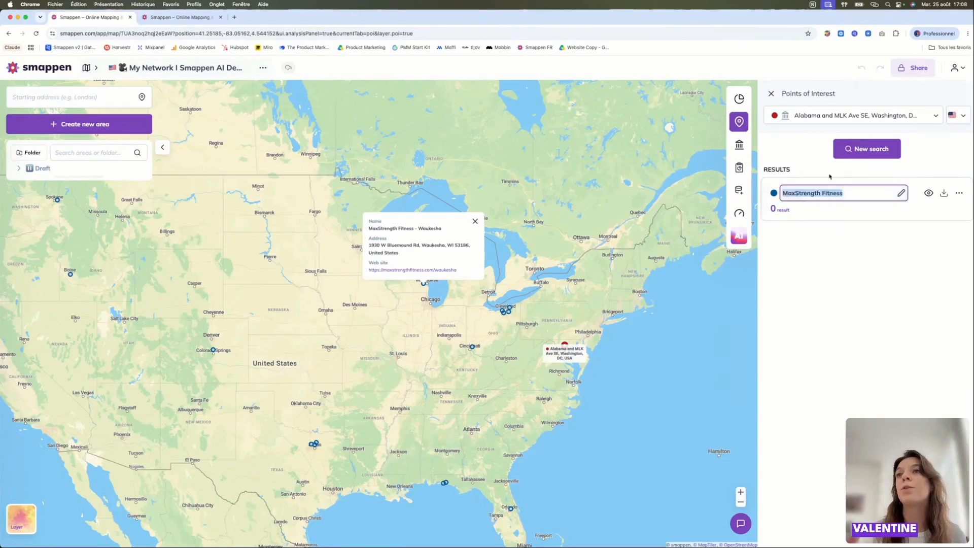
click(773, 192)
click(838, 215)
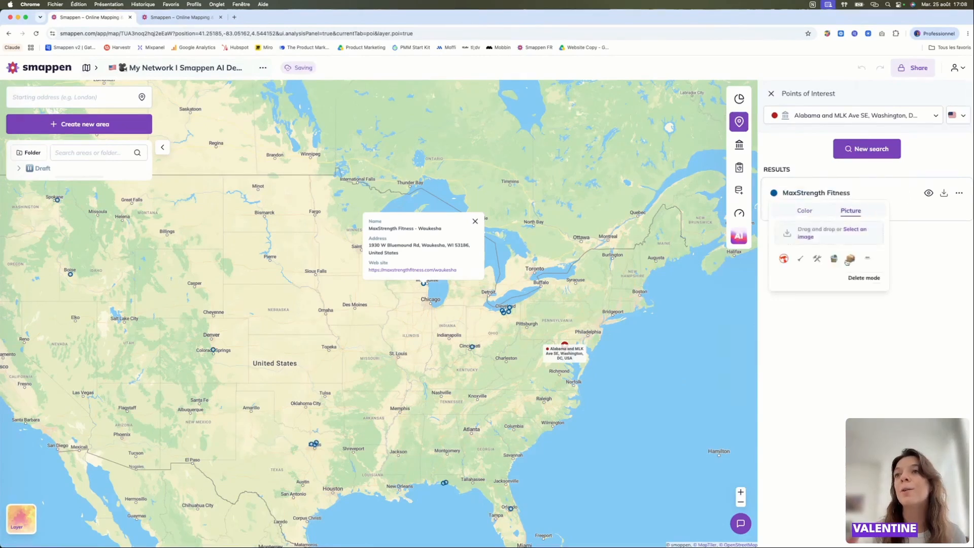
click(869, 261)
click(942, 234)
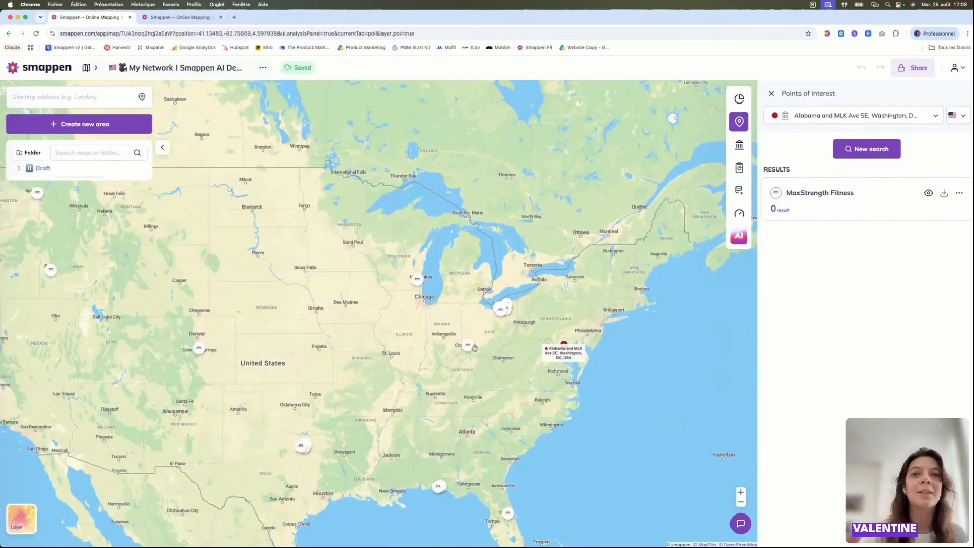
click(473, 347)
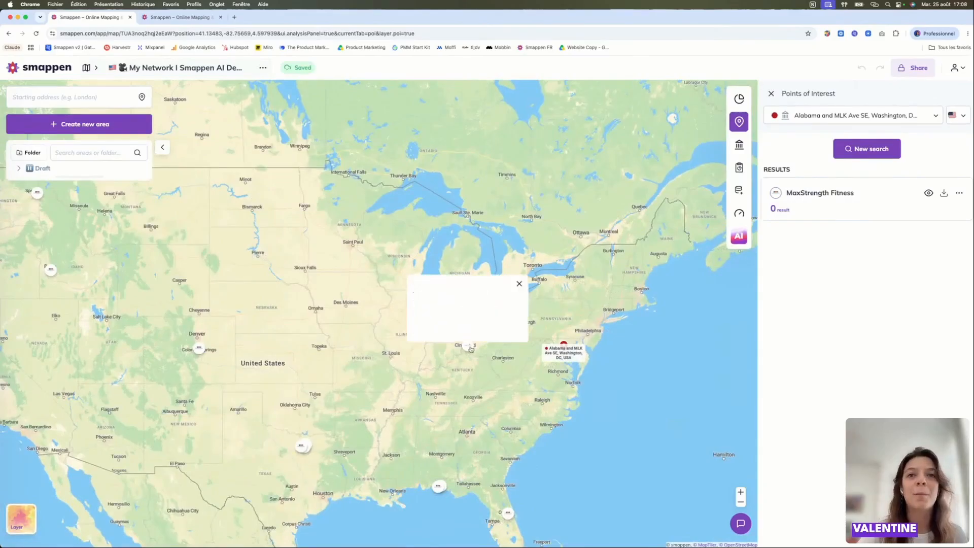
- Ask Smappen AI to create a drive-time catchment area of between 100,000 and 150,000 people around each MaxStrength Fitness location
mouse_move(722, 153)
click(701, 236)
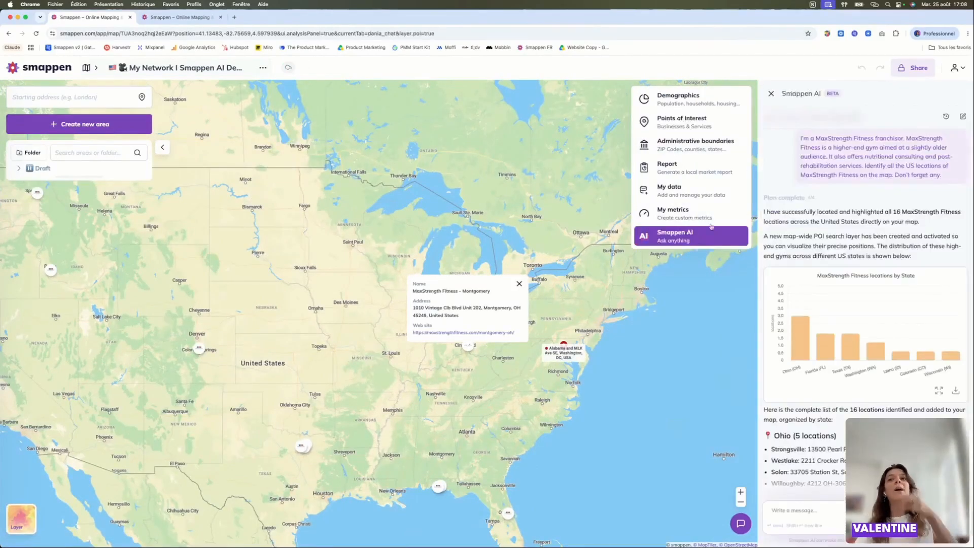
scroll(945, 247, down, 10)
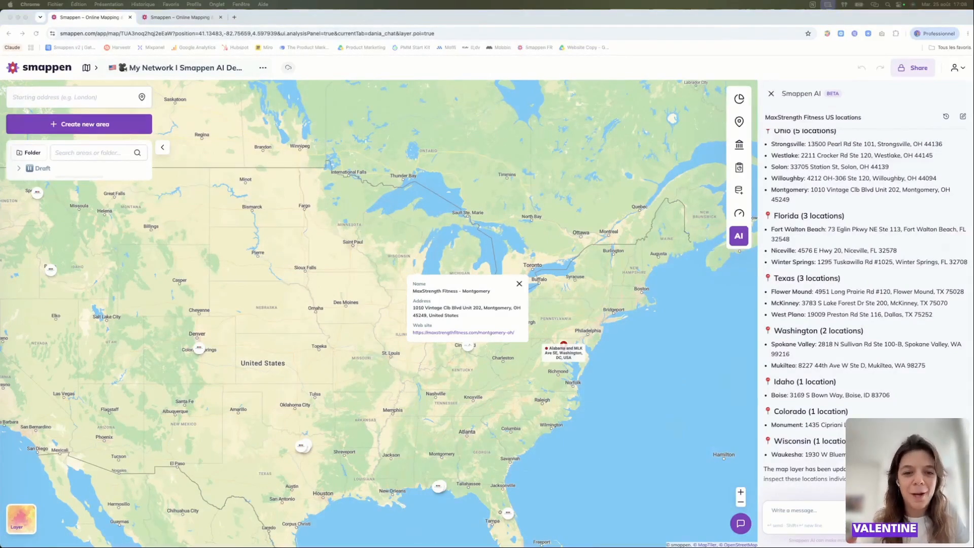
click(792, 512)
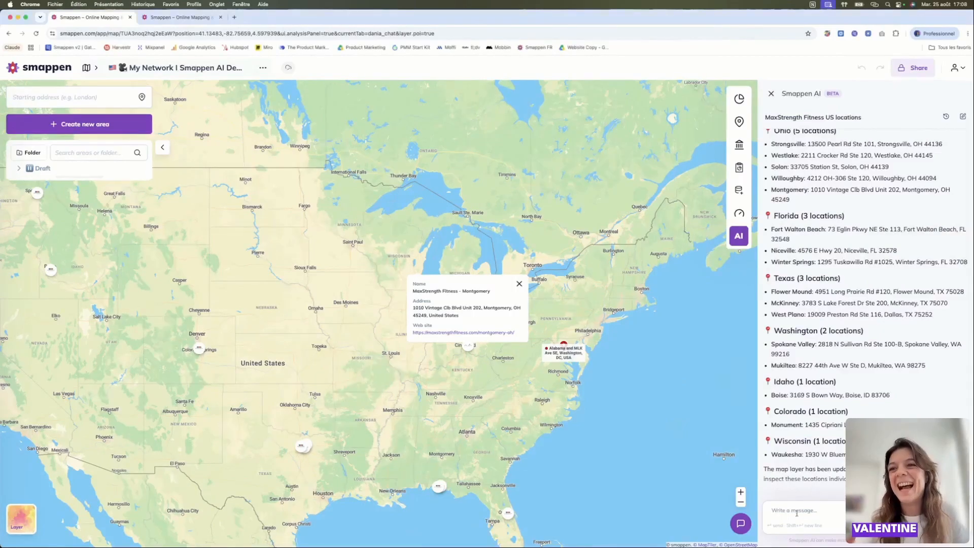
key(super+v)
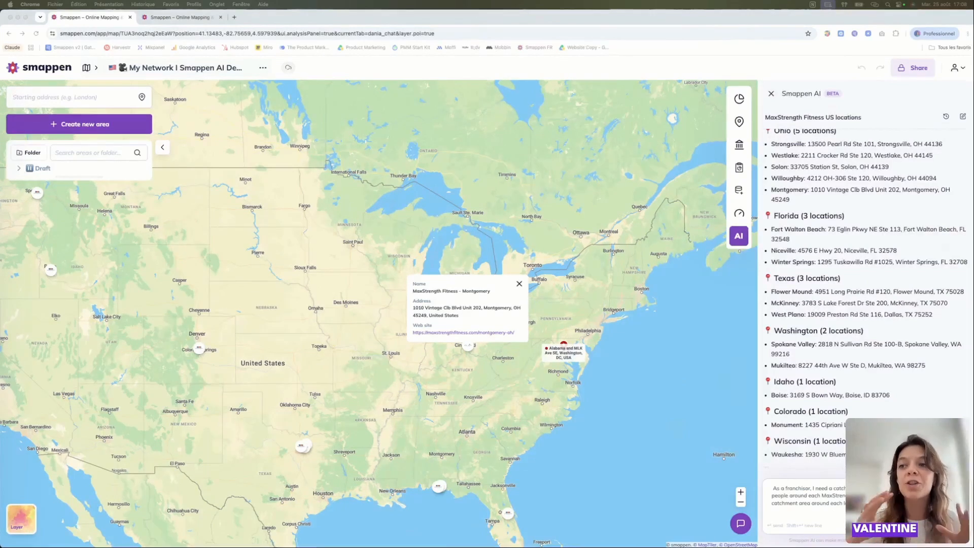
click(867, 506)
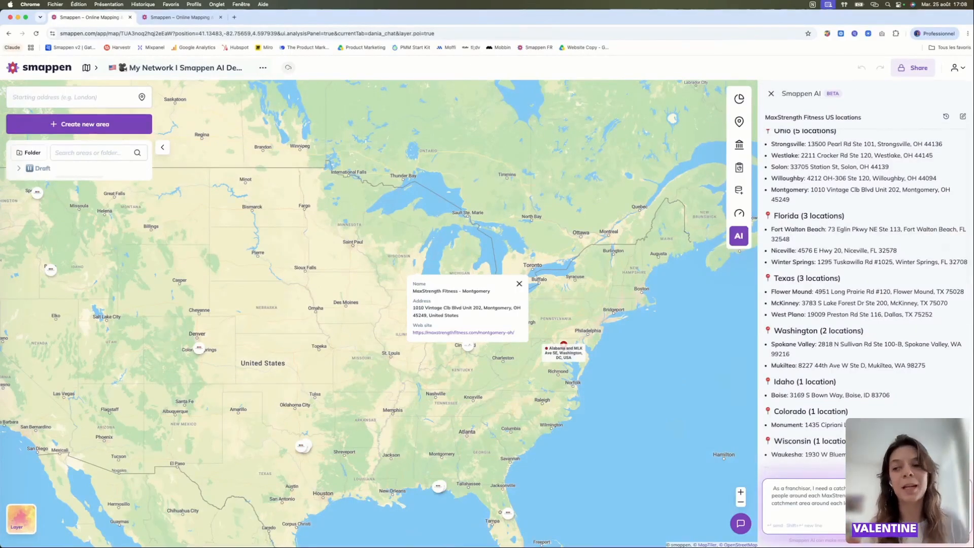
key(Return)
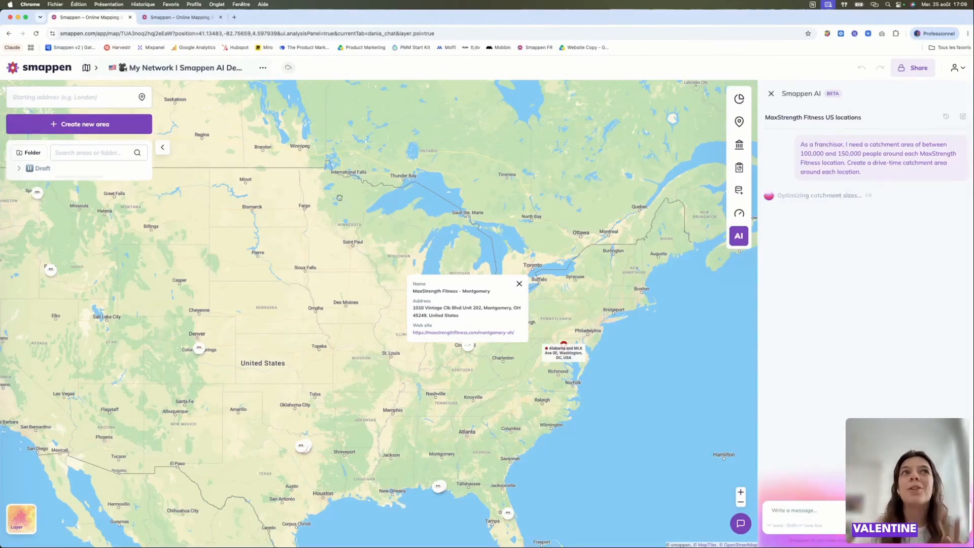
- View the prepared My Network demo map in the other browser tab and return to the current map
click(189, 18)
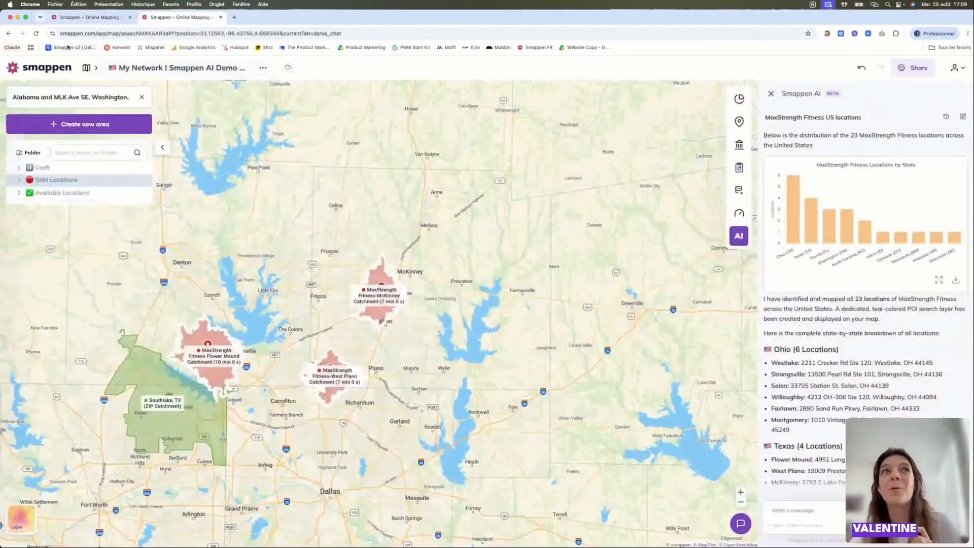
click(69, 19)
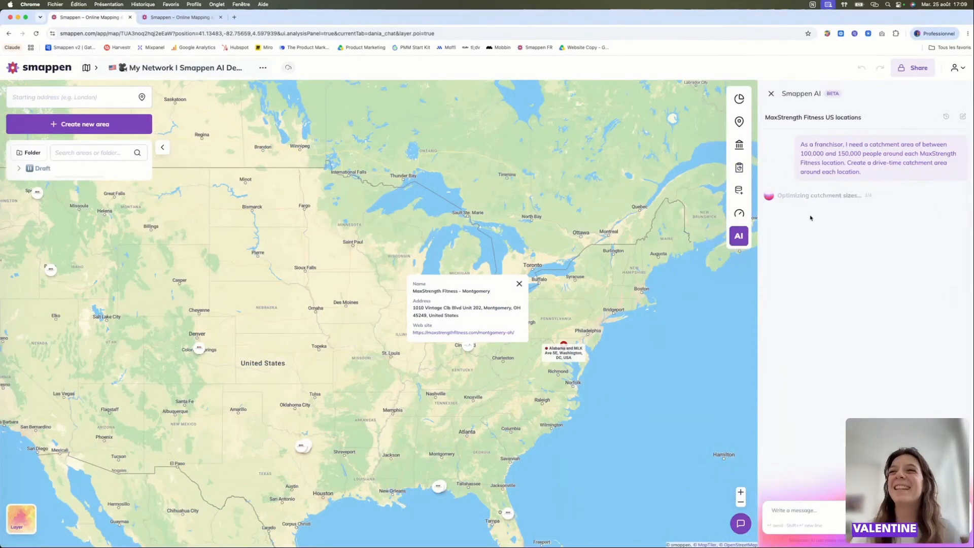
- Show the mycustomers_franklin dataset on the map, examine its customer points south of Indianapolis, and hide the dataset again
mouse_move(738, 165)
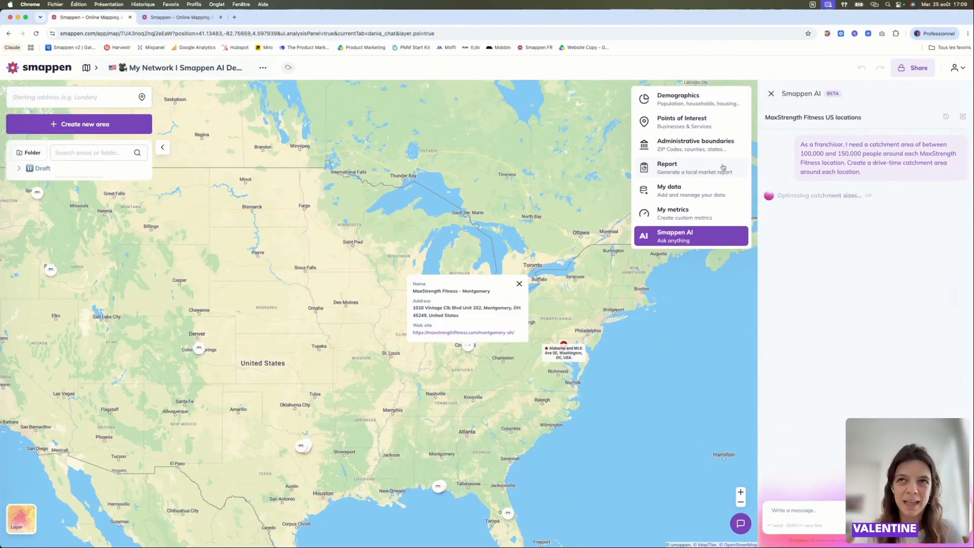
click(705, 186)
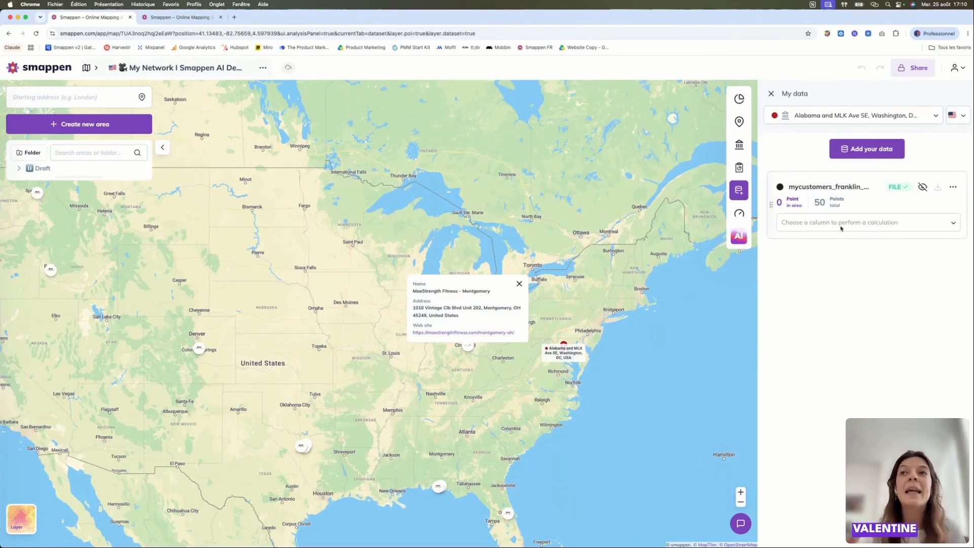
click(923, 188)
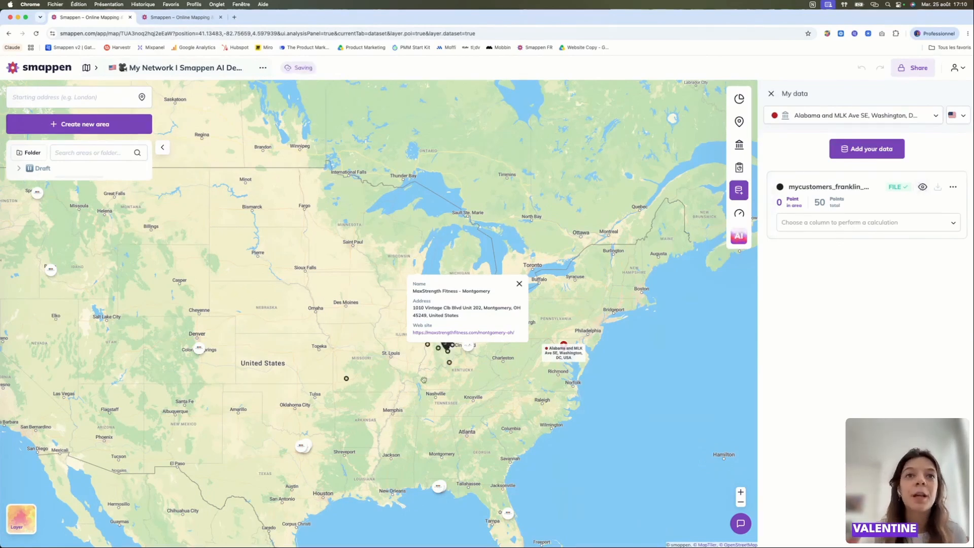
scroll(450, 369, down, 5)
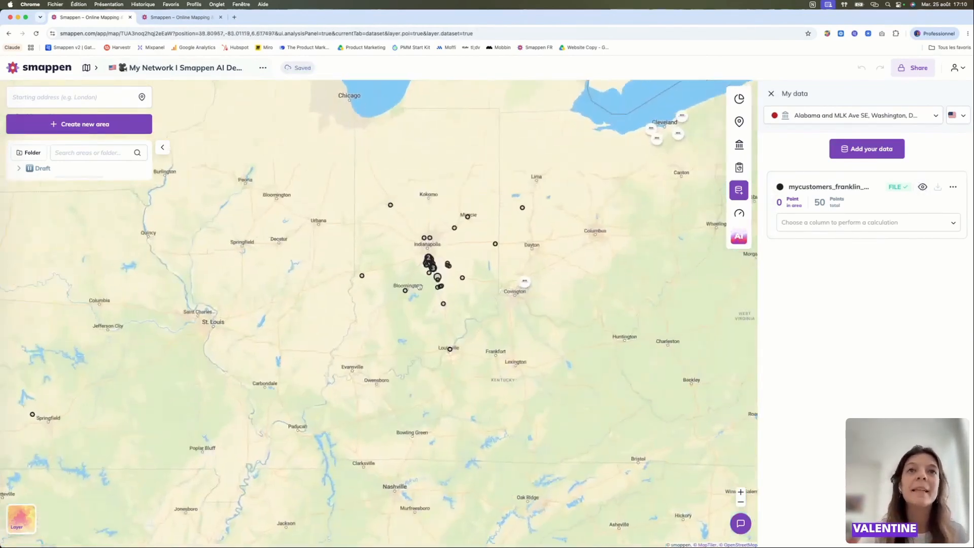
scroll(449, 368, up, 5)
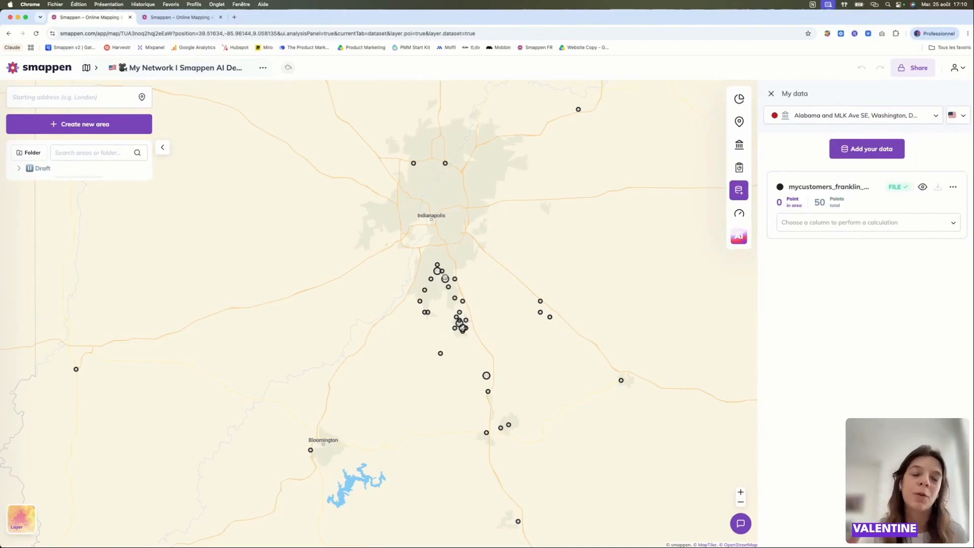
scroll(444, 274, up, 5)
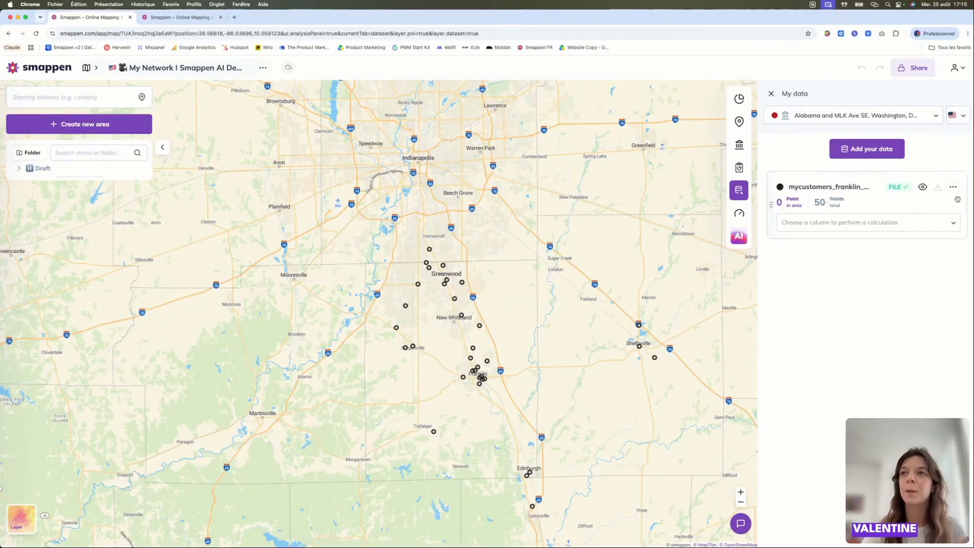
click(924, 187)
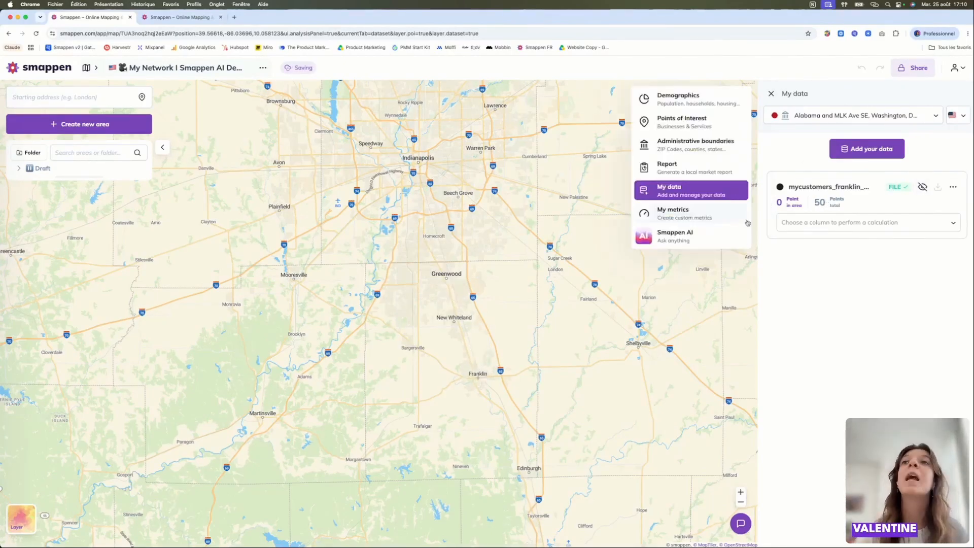
- Return to the Smappen AI conversation to check the progress of the catchment area request
mouse_move(665, 218)
click(674, 236)
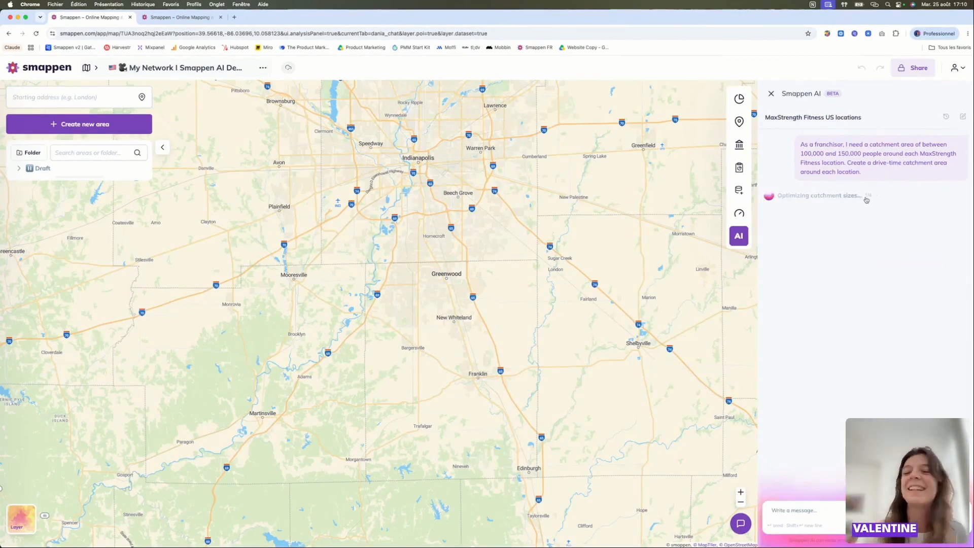
mouse_move(739, 186)
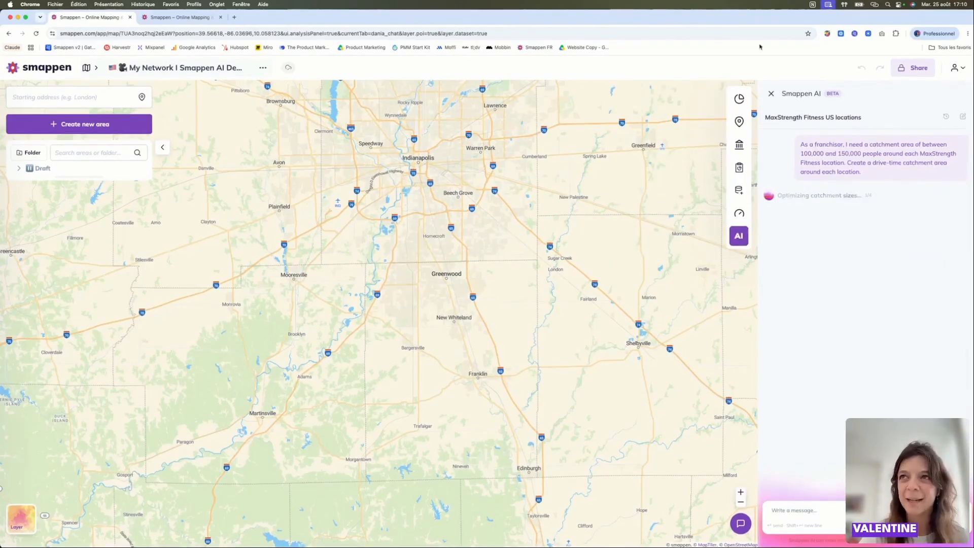
- Switch to the prepared demo map and examine the sold catchments around Dallas and Smappen AI's answer about the optimized catchment areas
click(192, 17)
scroll(468, 267, down, 3)
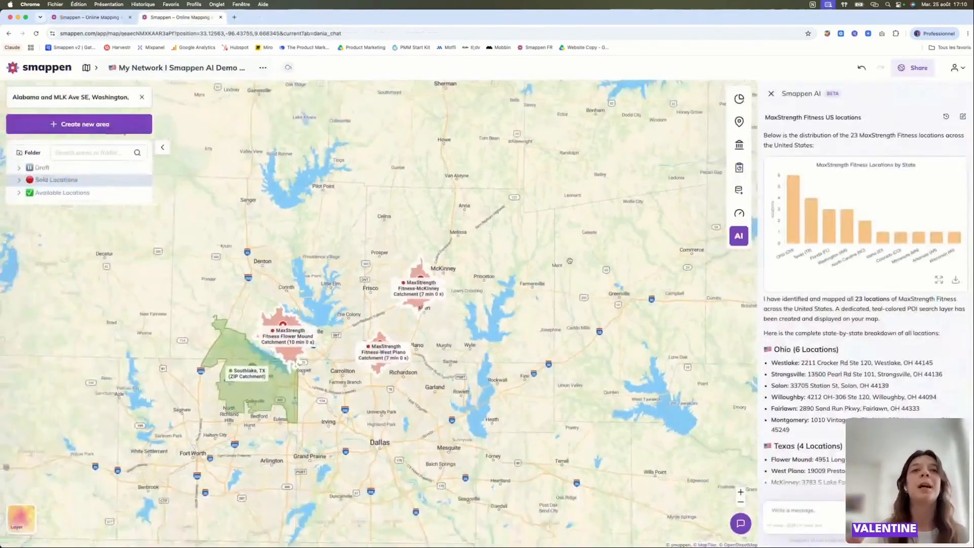
scroll(331, 311, up, 3)
scroll(777, 361, down, 10)
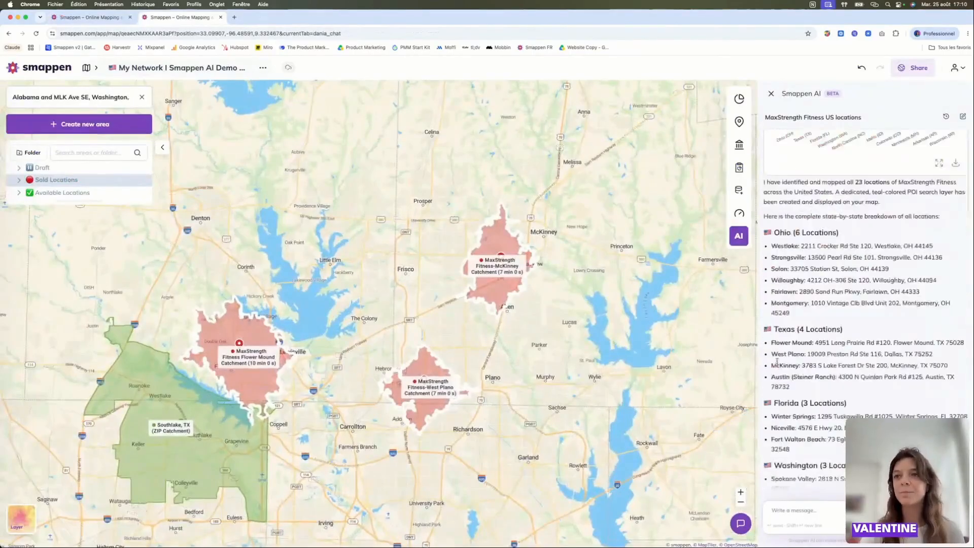
scroll(777, 361, down, 10)
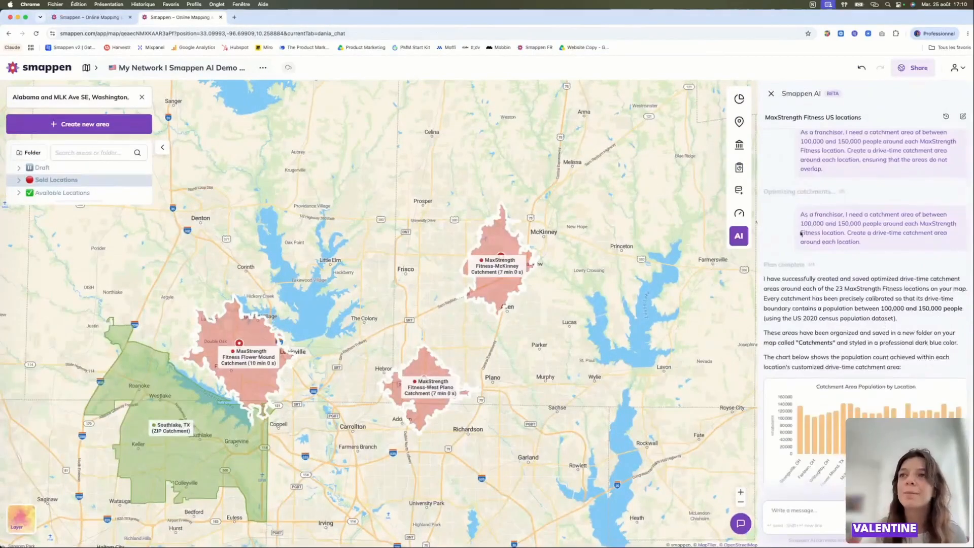
scroll(834, 221, down, 2)
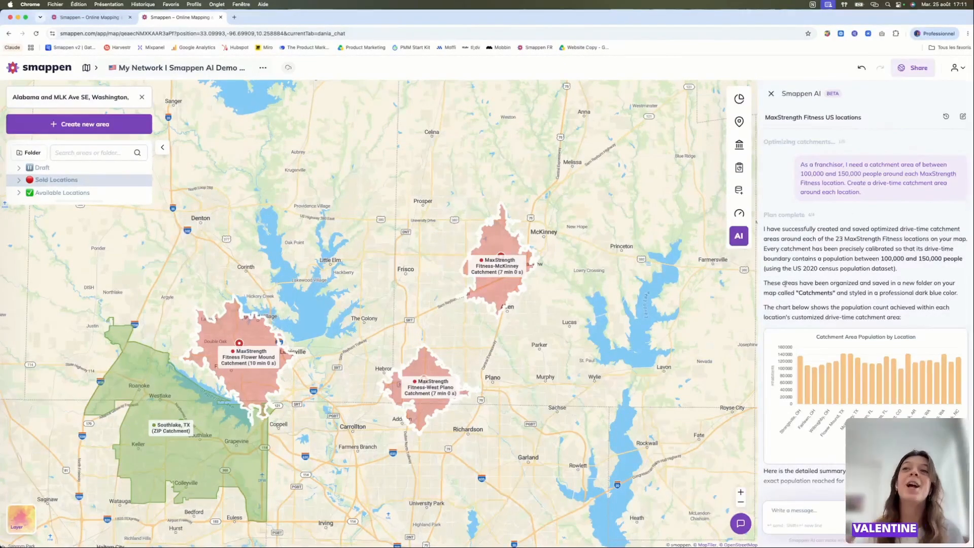
scroll(855, 312, down, 2)
- Focus on the MaxStrength Fitness McKinney catchment, and view the whole network of locations across the United States
click(505, 244)
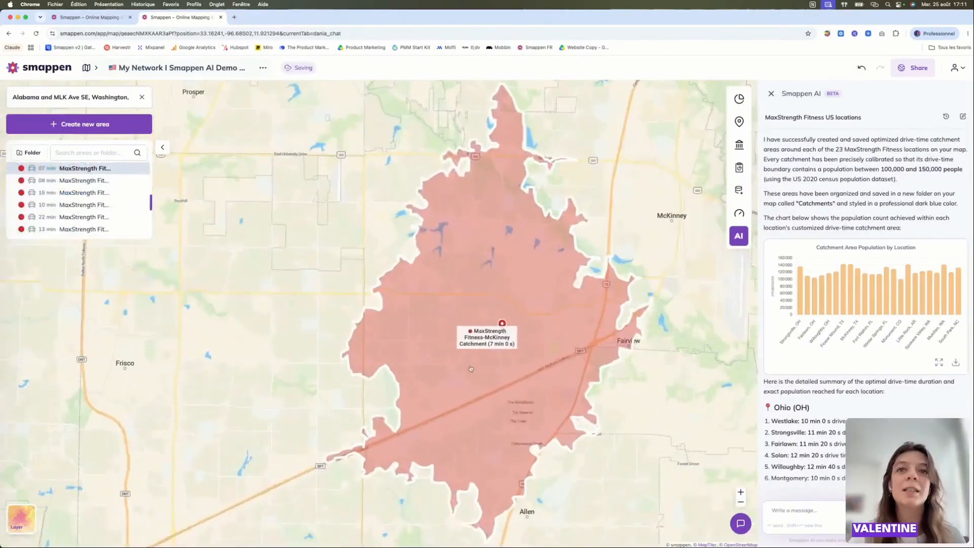
scroll(467, 435, down, 5)
scroll(466, 435, down, 10)
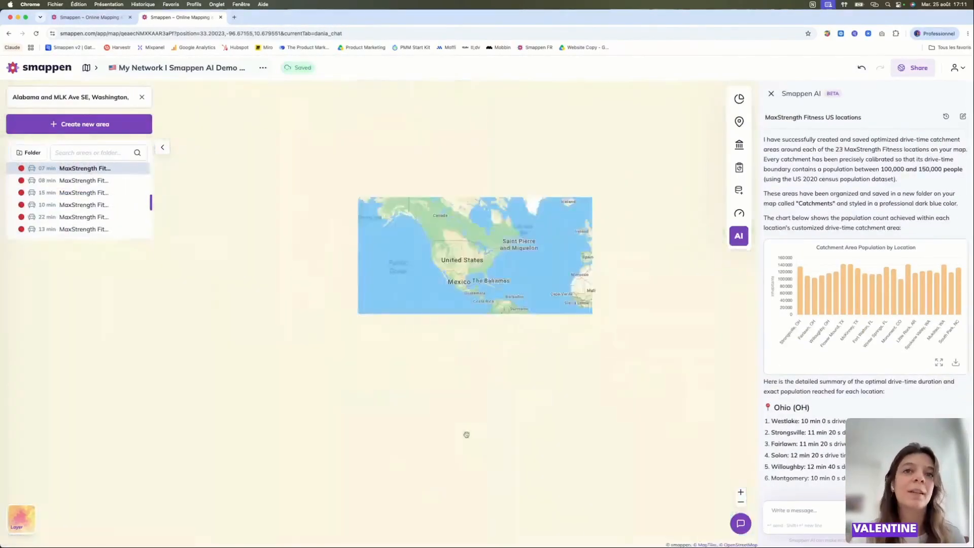
scroll(466, 435, up, 4)
drag(476, 199, 485, 429)
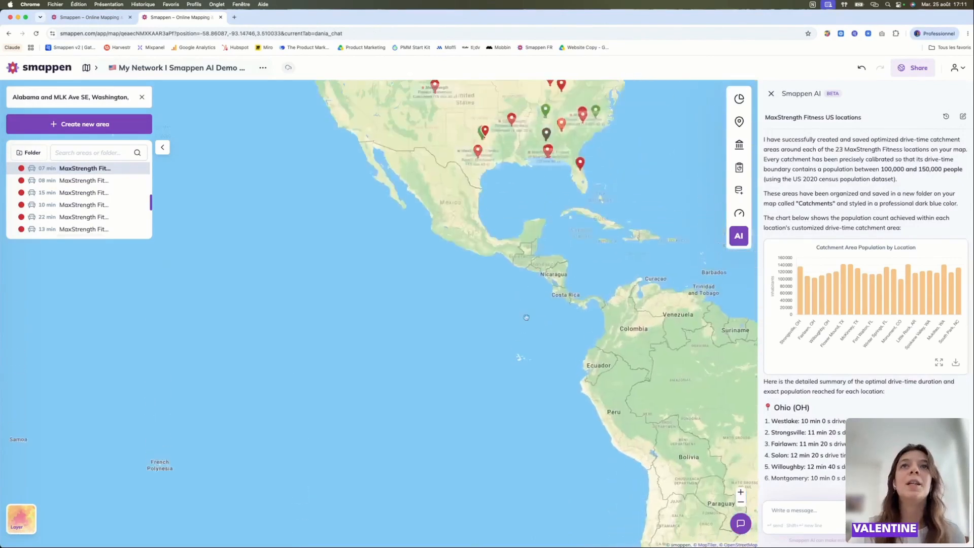
scroll(473, 270, up, 3)
scroll(472, 269, up, 2)
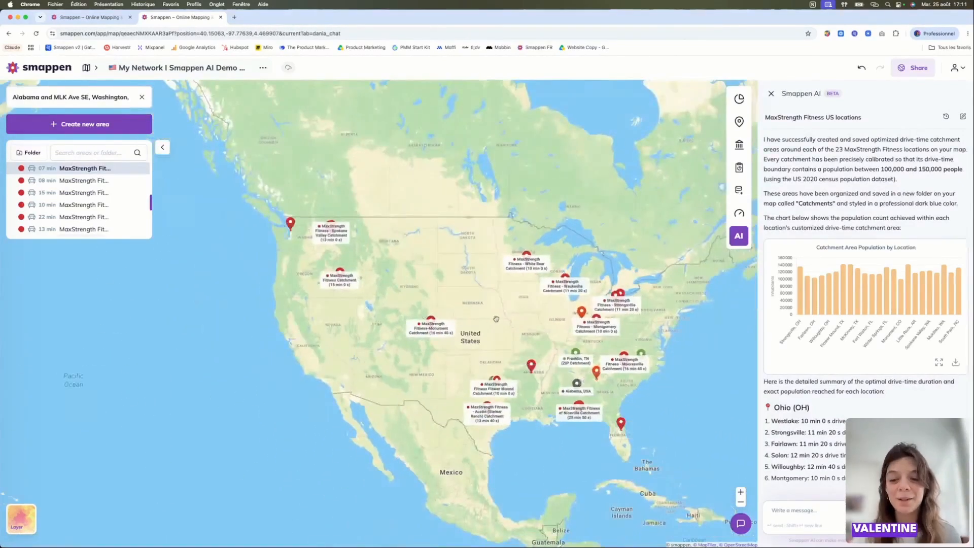
scroll(490, 323, down, 1)
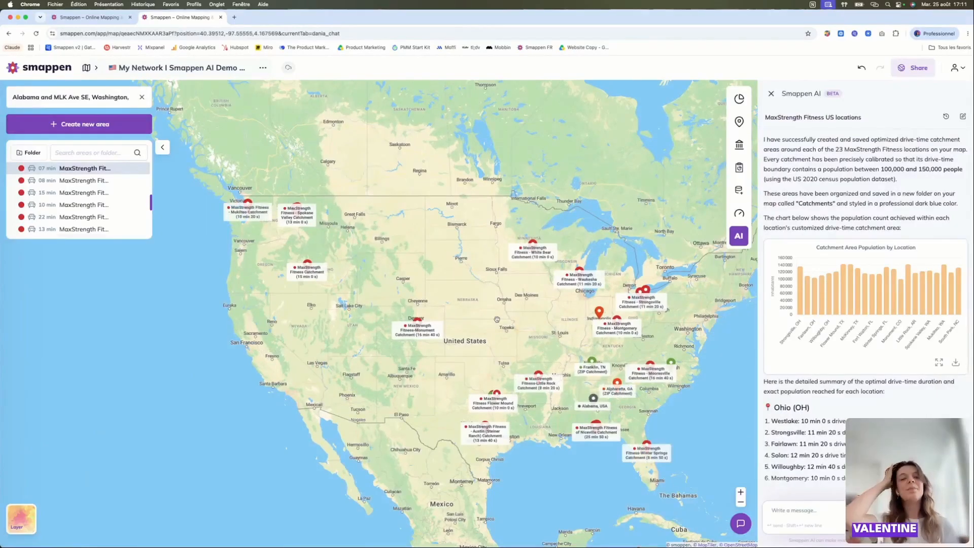
- Read the drive-time and population summary for each state in the demo conversation and return to the current map
scroll(851, 377, down, 5)
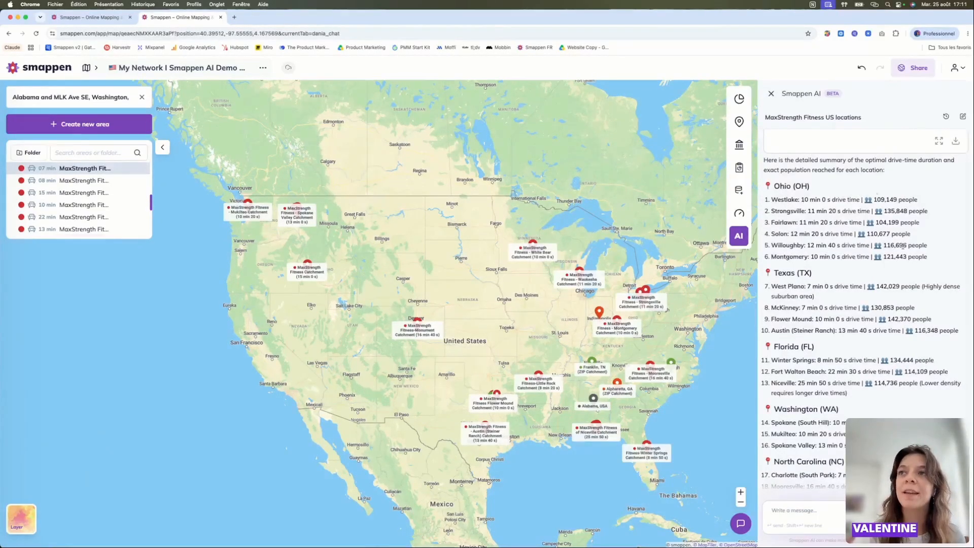
scroll(904, 246, down, 2)
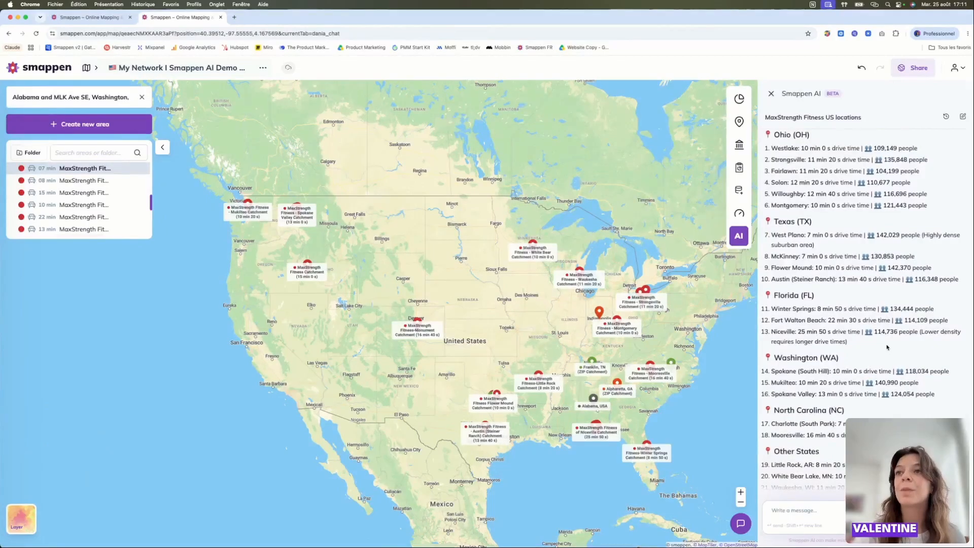
scroll(887, 348, down, 2)
scroll(867, 330, down, 2)
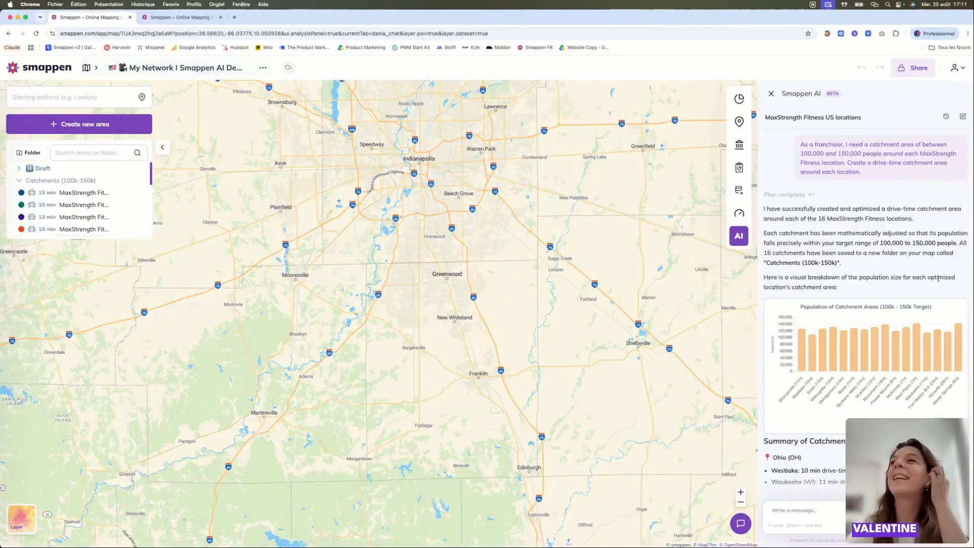
- Review the catchment summary in the current conversation and examine the Ohio catchments around Cleveland on the map
scroll(864, 273, down, 5)
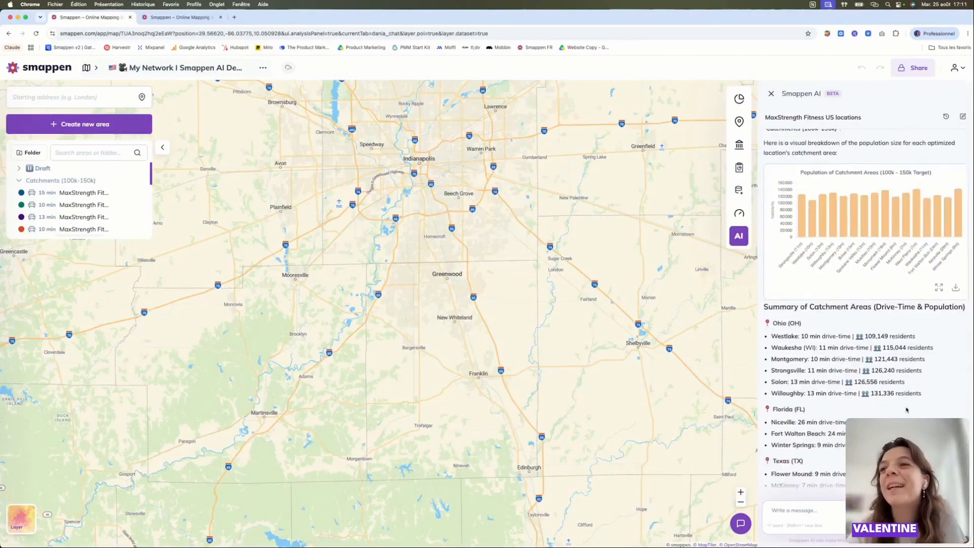
scroll(553, 350, down, 5)
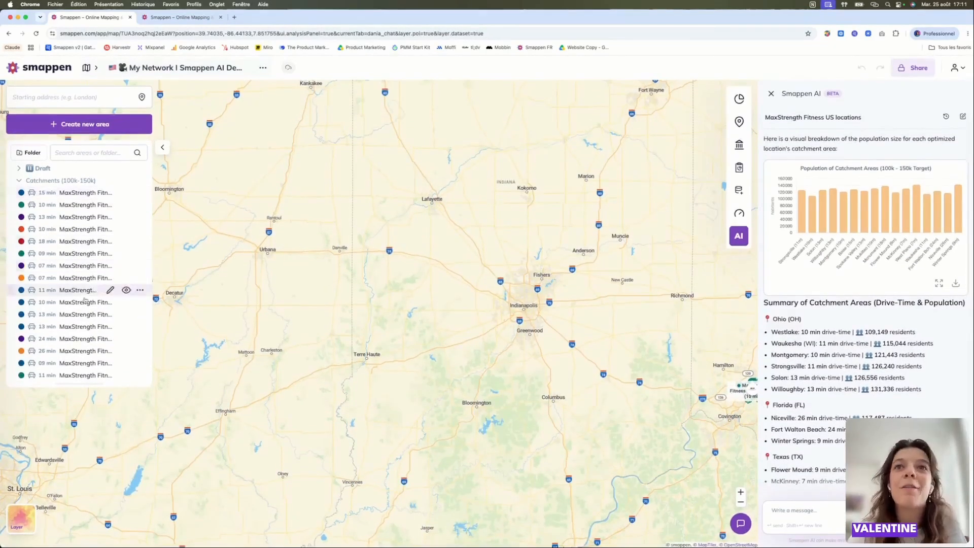
scroll(355, 338, down, 5)
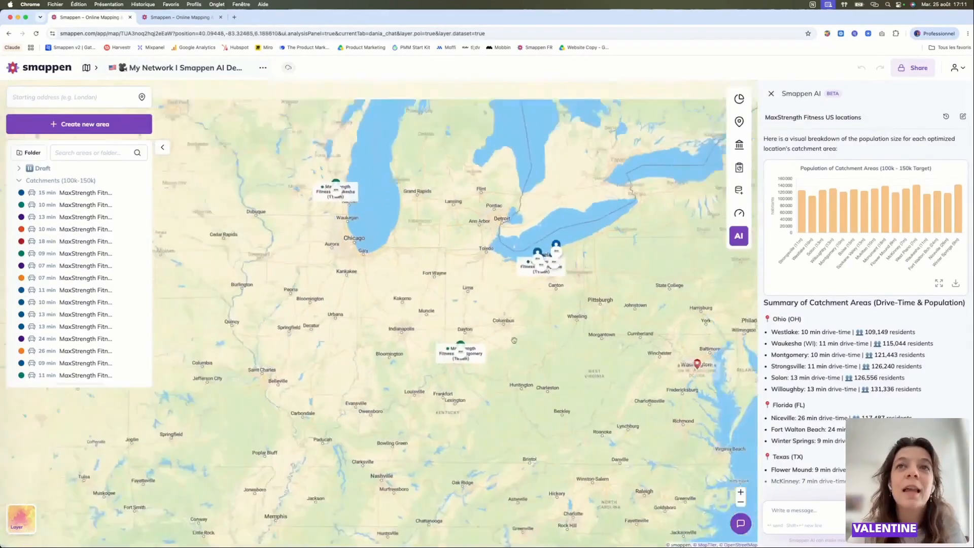
scroll(578, 281, up, 3)
scroll(574, 179, up, 3)
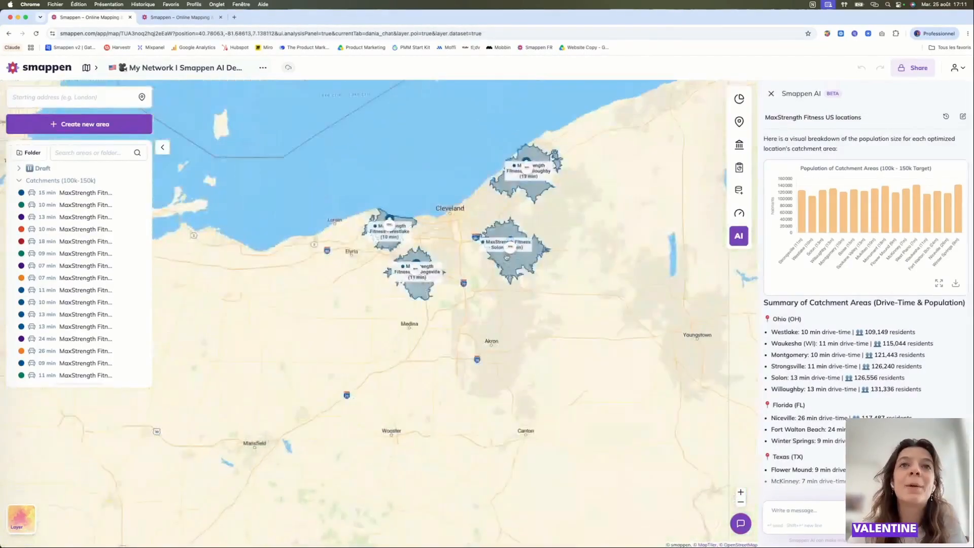
drag(593, 177, 607, 291)
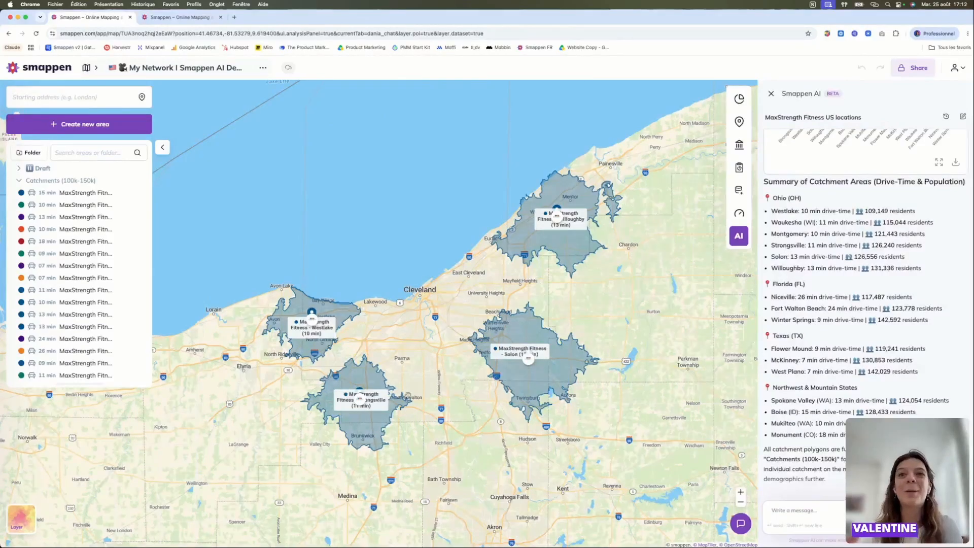
- Ask Smappen AI to analyze the shared demographics and co-tenant characteristics of best-performing Flower Mound and McKinney, Texas, identifying key patterns and insights explaining their performance
scroll(408, 395, down, 8)
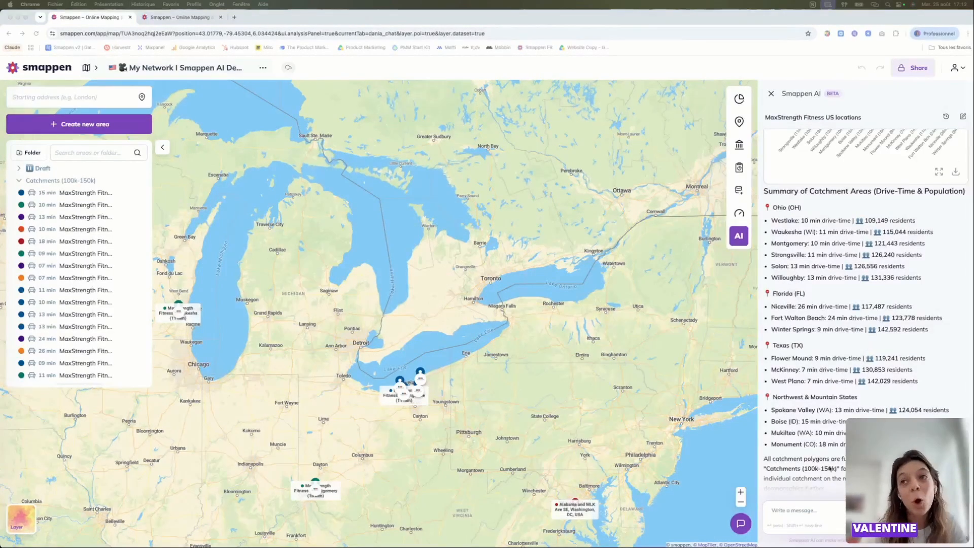
click(820, 503)
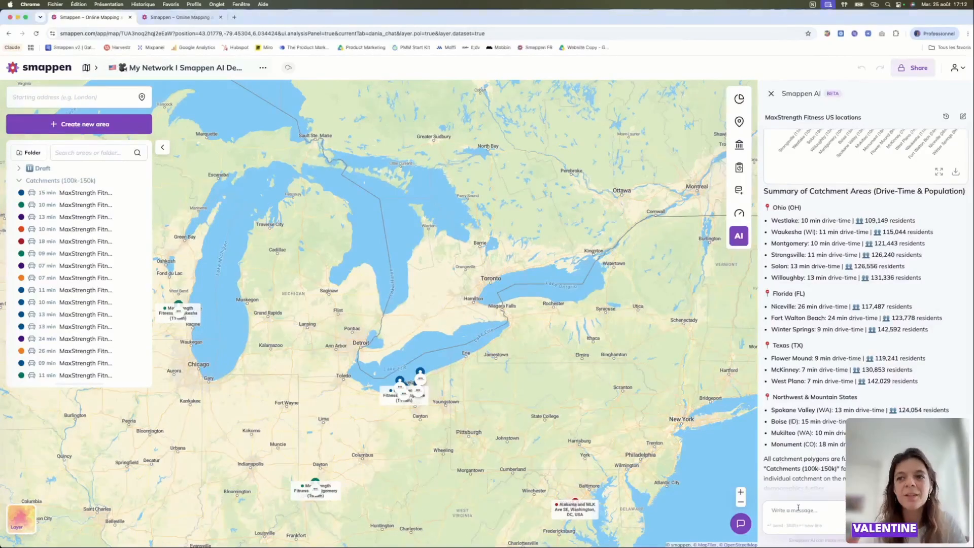
click(798, 511)
key(super+v)
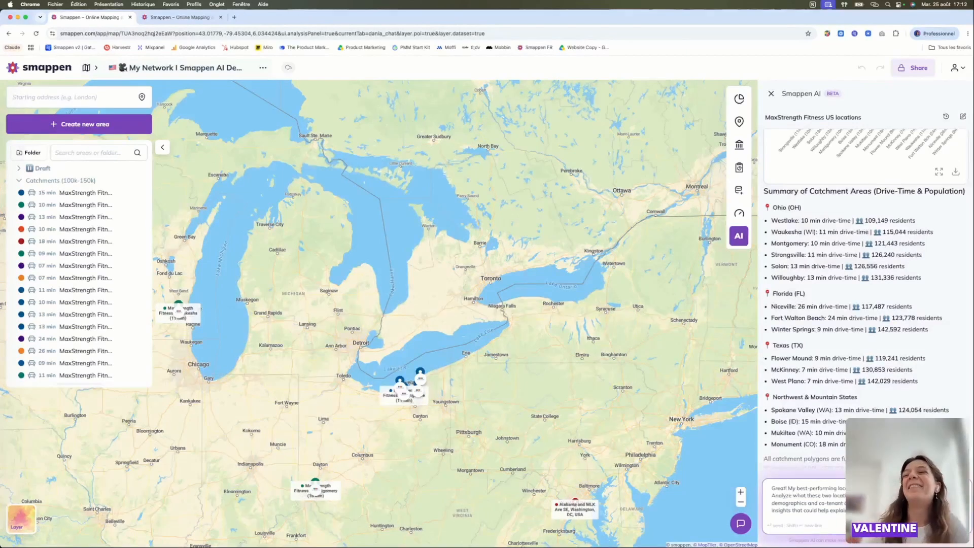
key(Return)
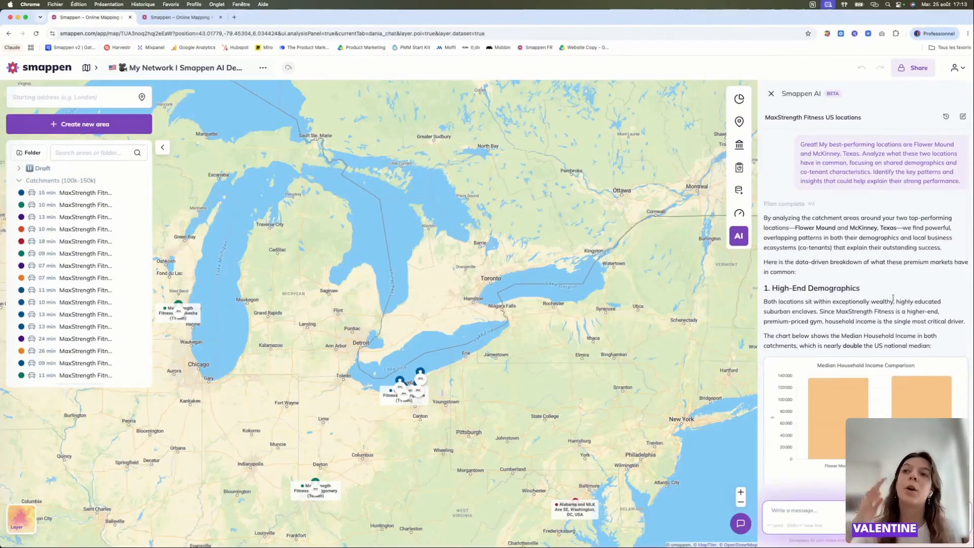
- Read the High-End Demographics section comparing income, education and age profile in Flower Mound and McKinney
scroll(893, 298, down, 2)
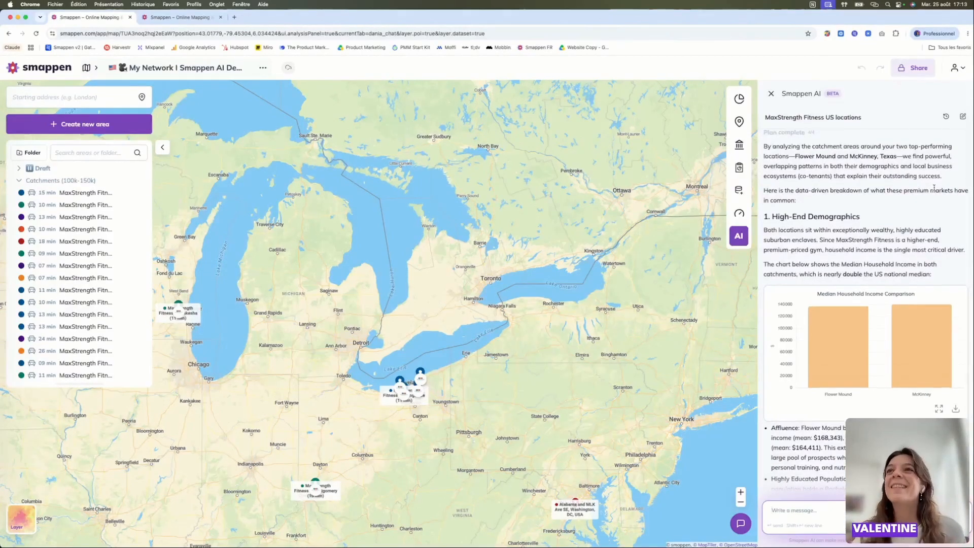
scroll(863, 189, down, 1)
scroll(835, 188, down, 1)
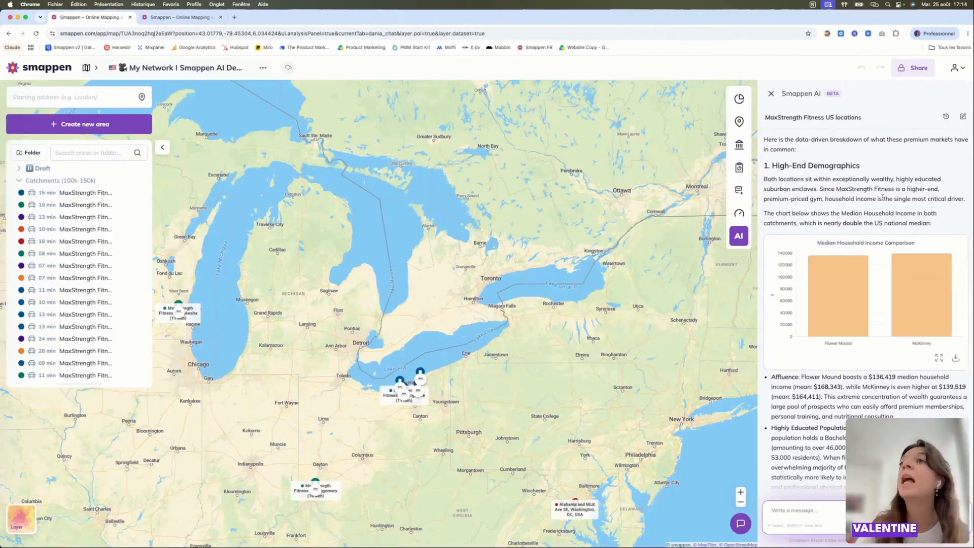
scroll(883, 198, down, 3)
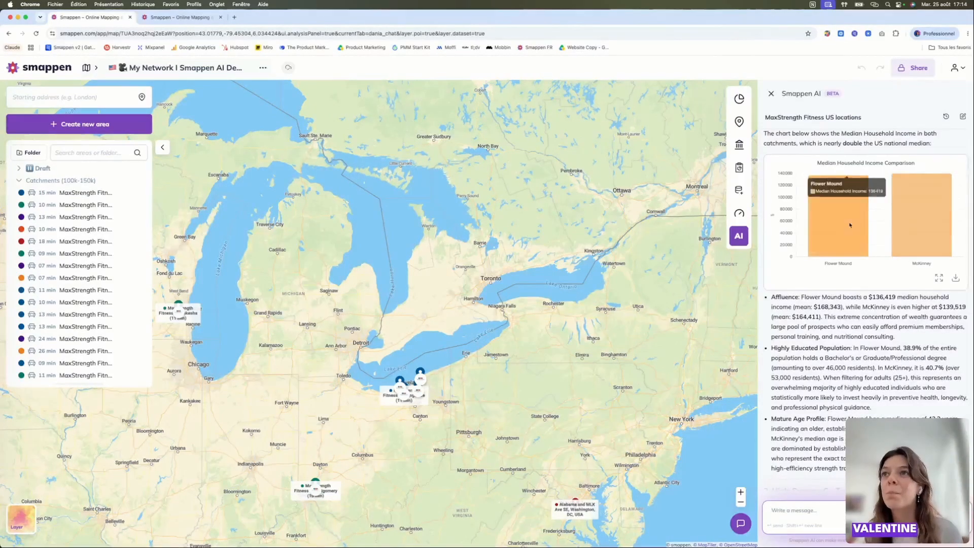
scroll(909, 318, down, 3)
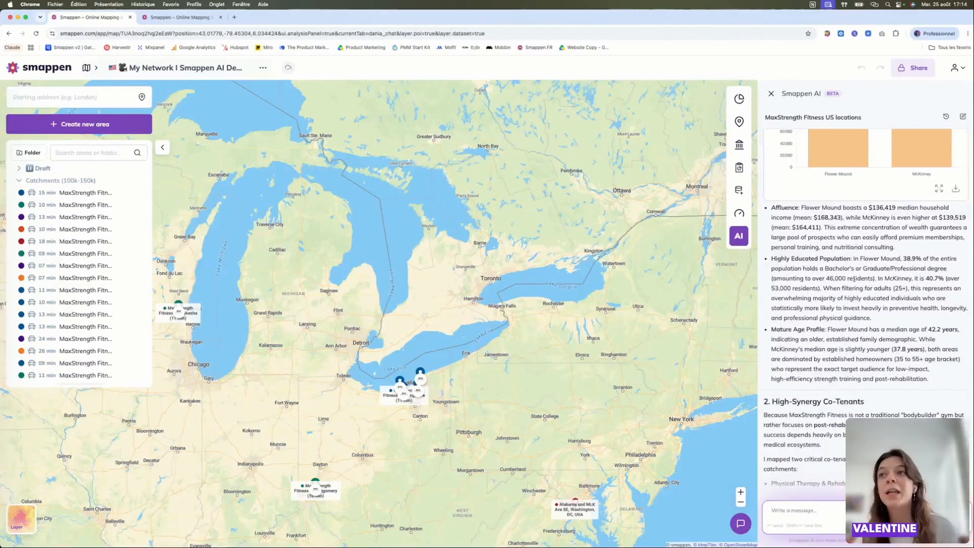
scroll(855, 279, down, 1)
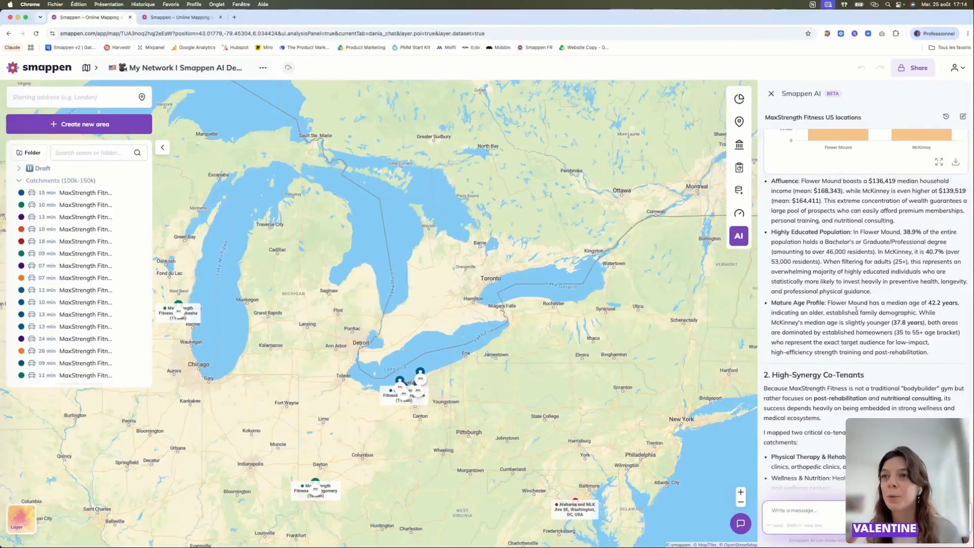
- Examine the High-Synergy Co-Tenants section, its chart for both catchments and the key takeaways for future site selection
scroll(857, 309, down, 6)
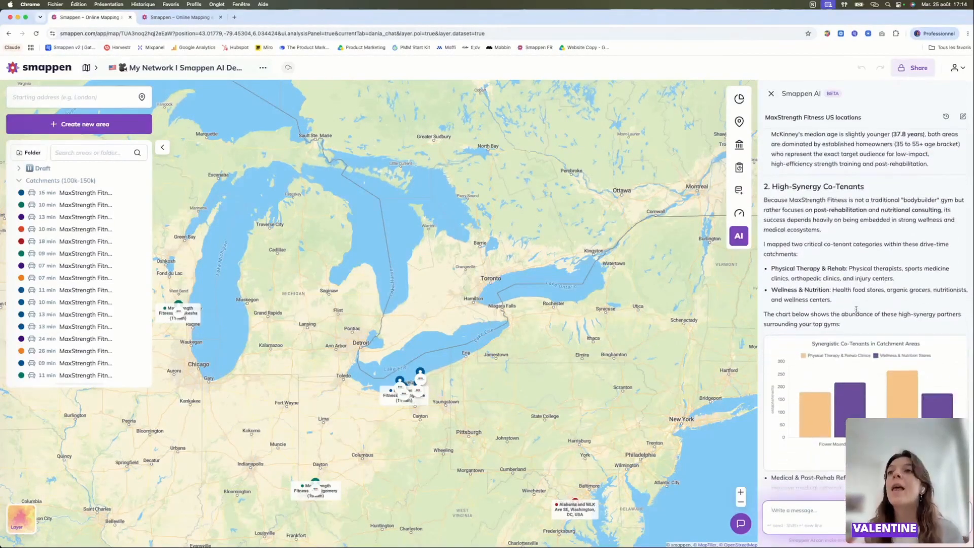
scroll(832, 250, down, 1)
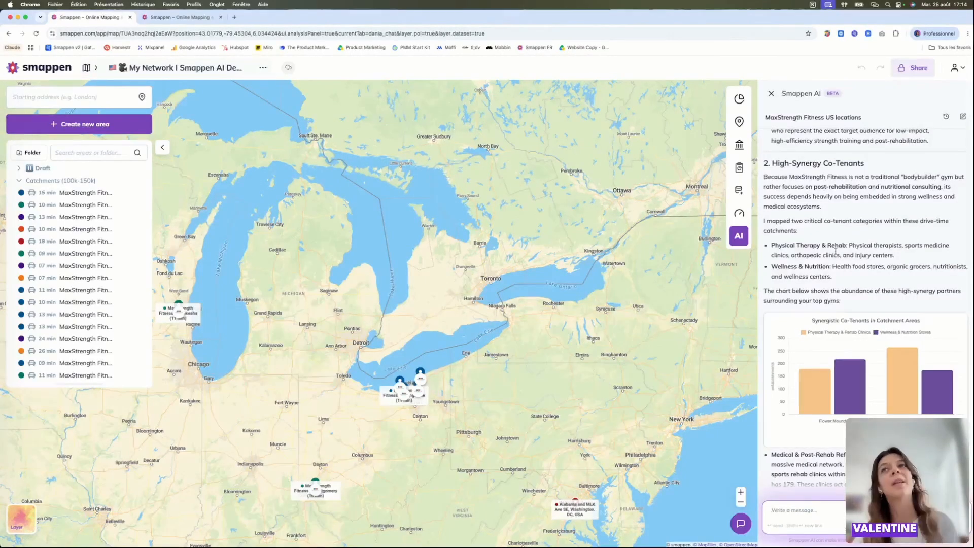
scroll(818, 244, down, 1)
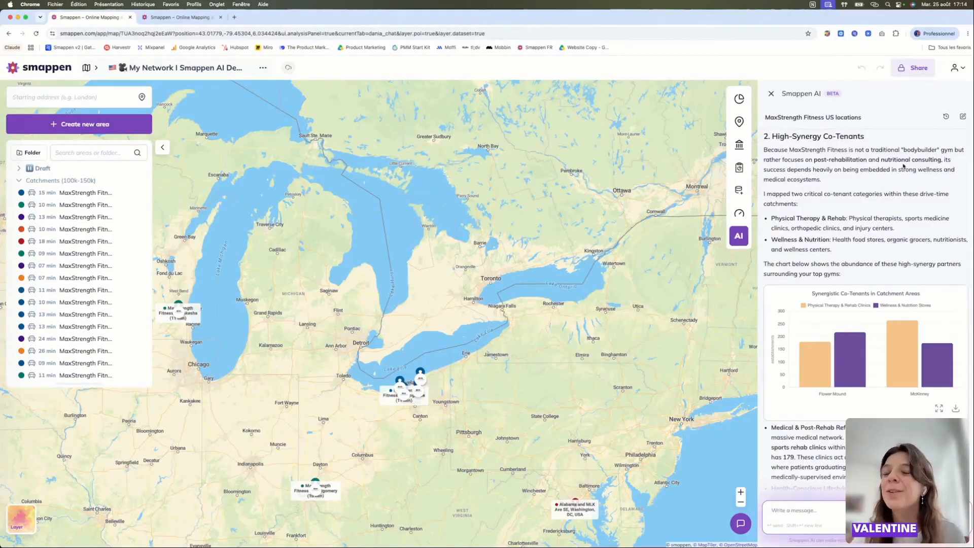
scroll(838, 167, down, 1)
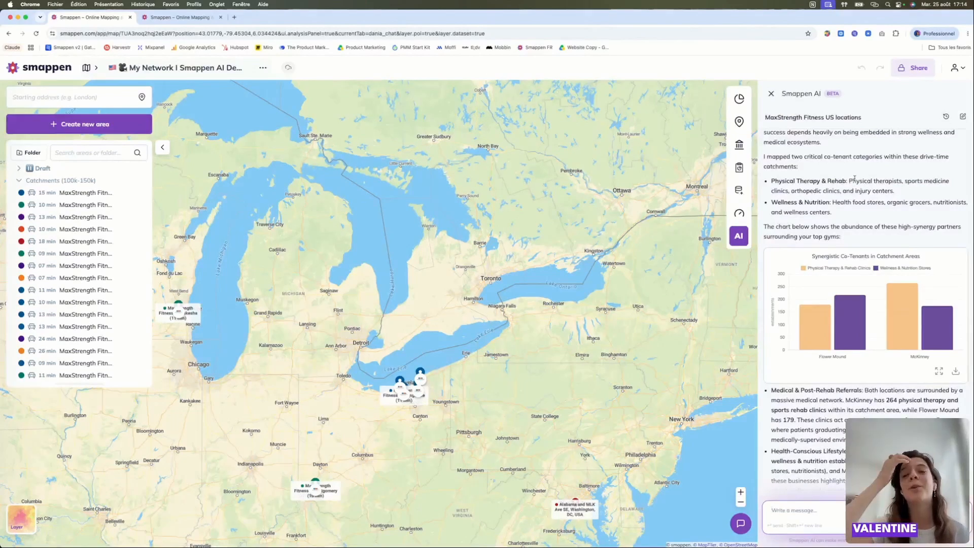
scroll(838, 277, down, 3)
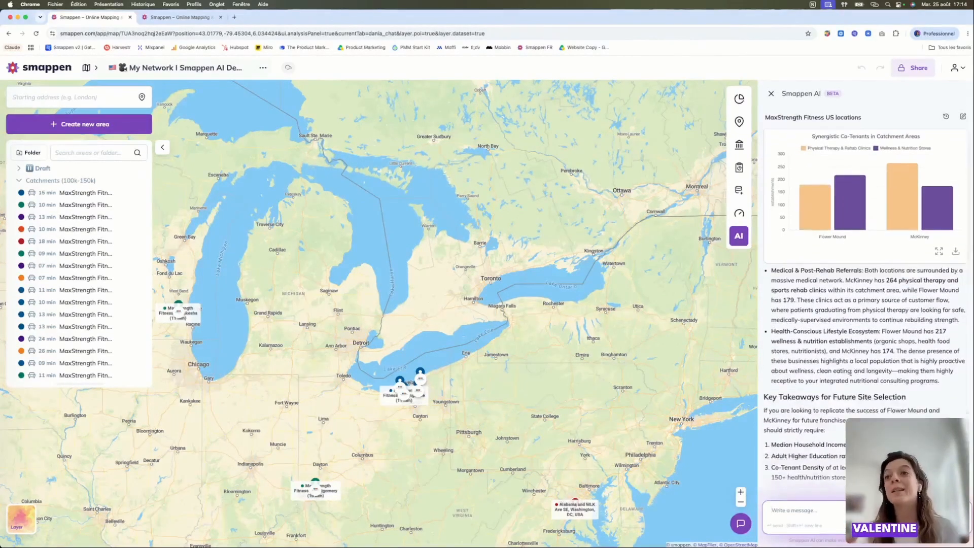
scroll(851, 373, down, 1)
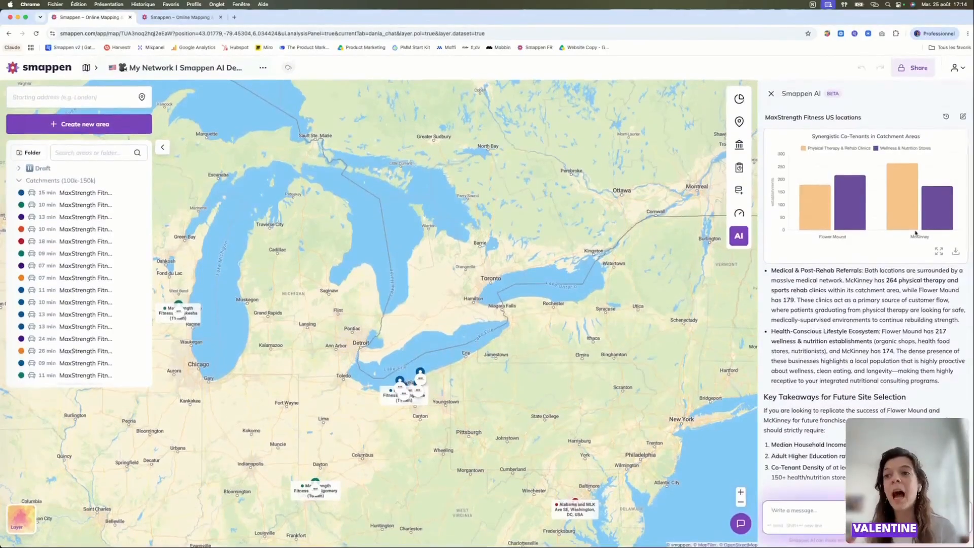
- Look at the Points of Interest tool among the map's analysis tools and return to the Smappen AI conversation
mouse_move(739, 167)
click(683, 122)
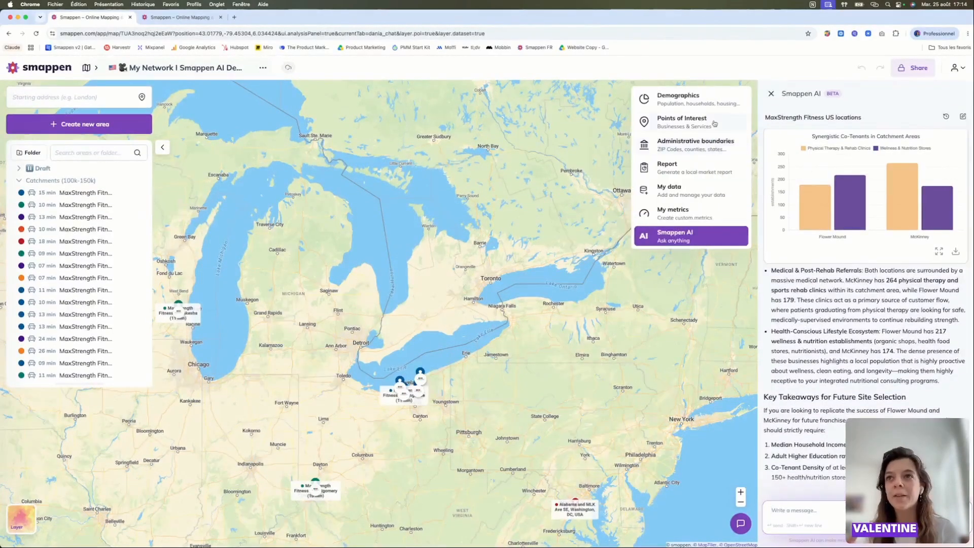
click(727, 236)
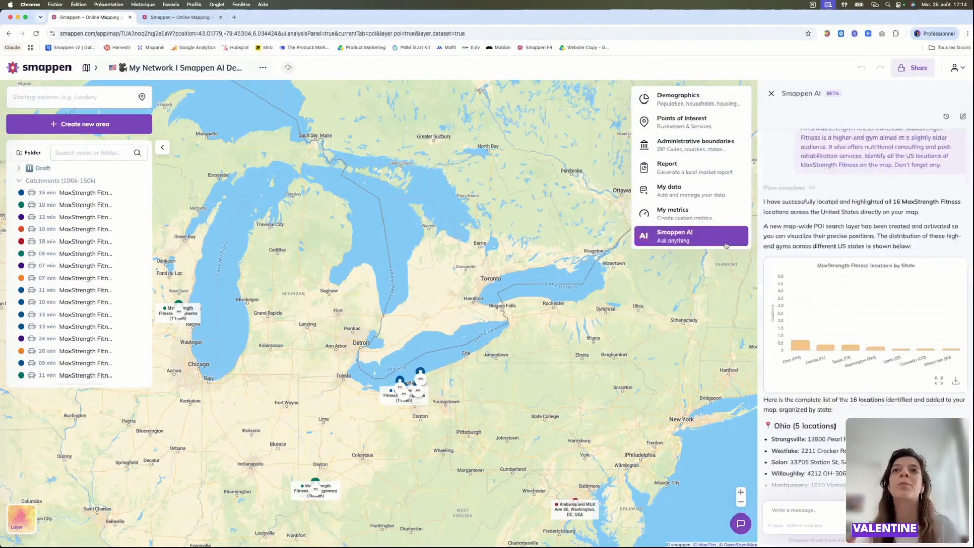
- Begin a message to Smappen AI with the request "Create the relevant POI"
click(796, 510)
text(Create the)
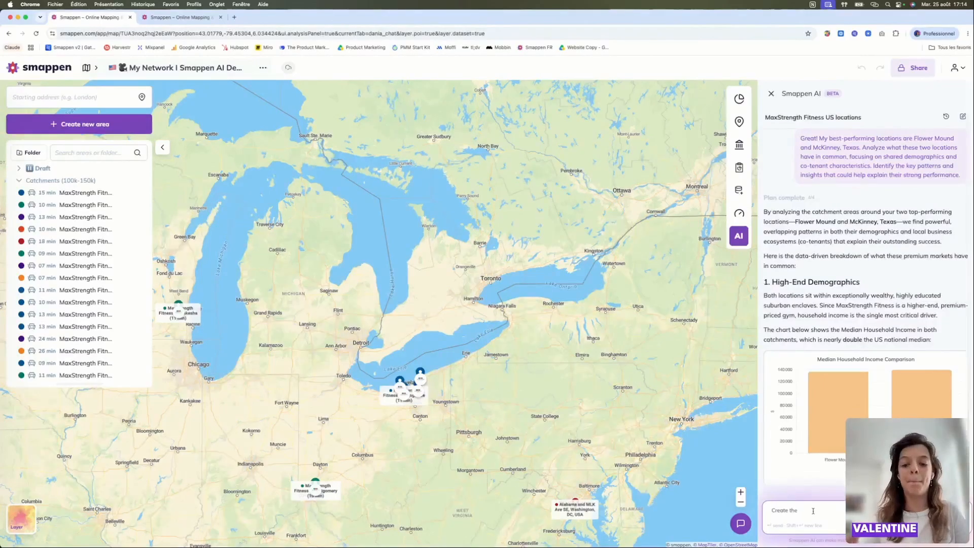
text( relevant P)
key(BackSpace)
text(relevant POI)
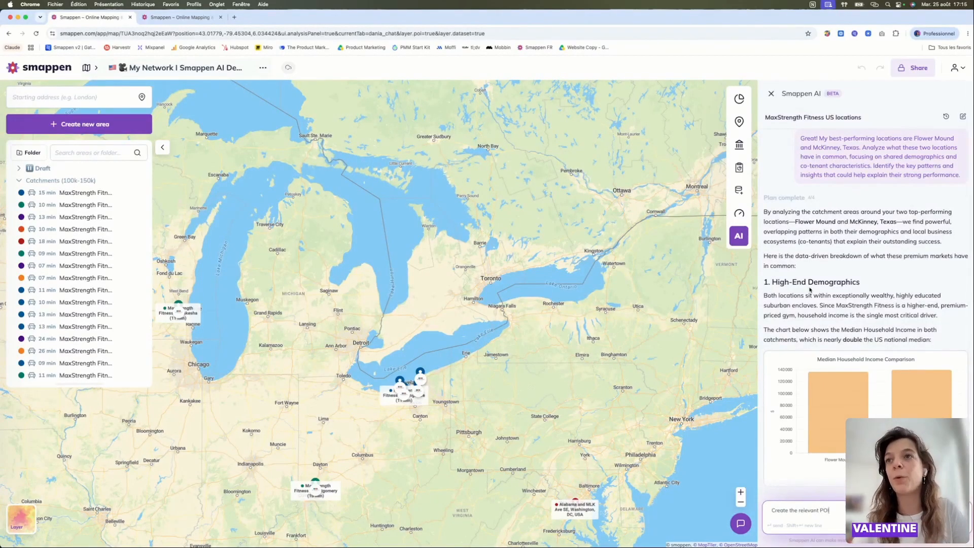
- Complete the POI request with the Physical Therapy & Rehab and Wellness & Nutrition category descriptions copied from the analysis, and send it
scroll(812, 304, down, 6)
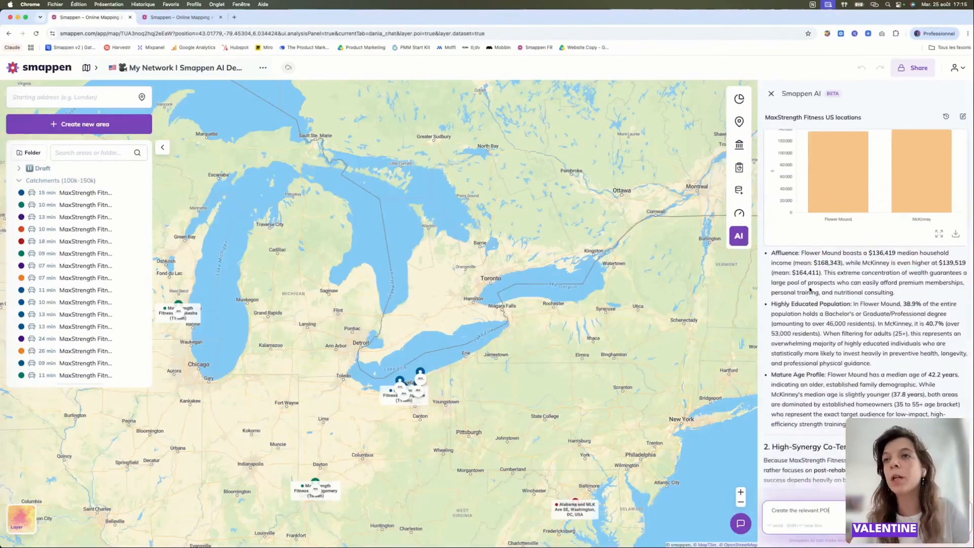
scroll(810, 358, down, 3)
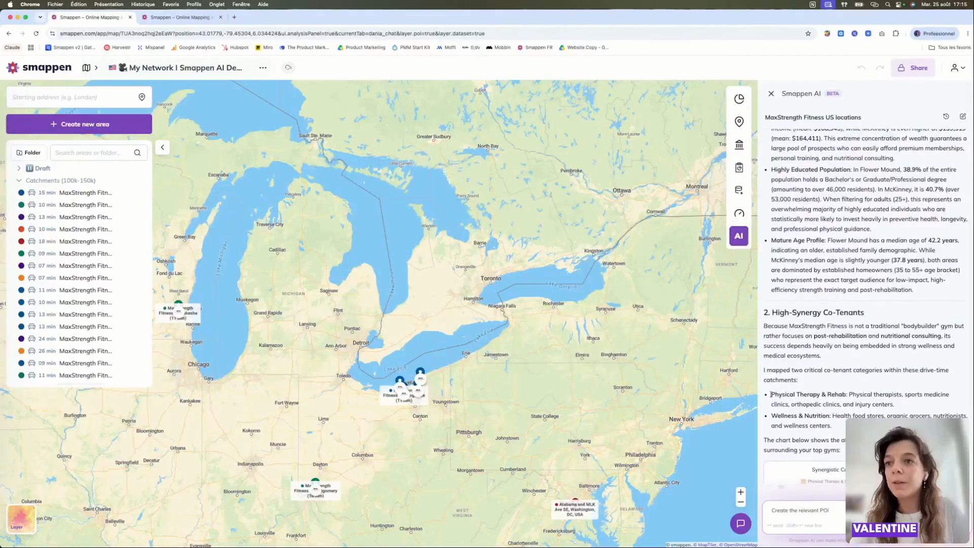
drag(771, 394, 832, 426)
key(super+c)
click(844, 511)
text(f)
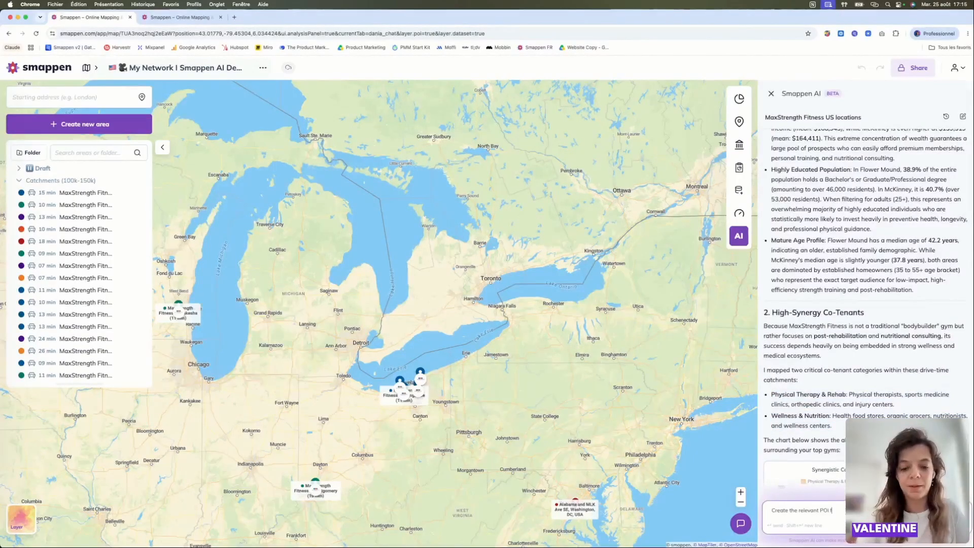
text(or)
key(super+v)
key(Return)
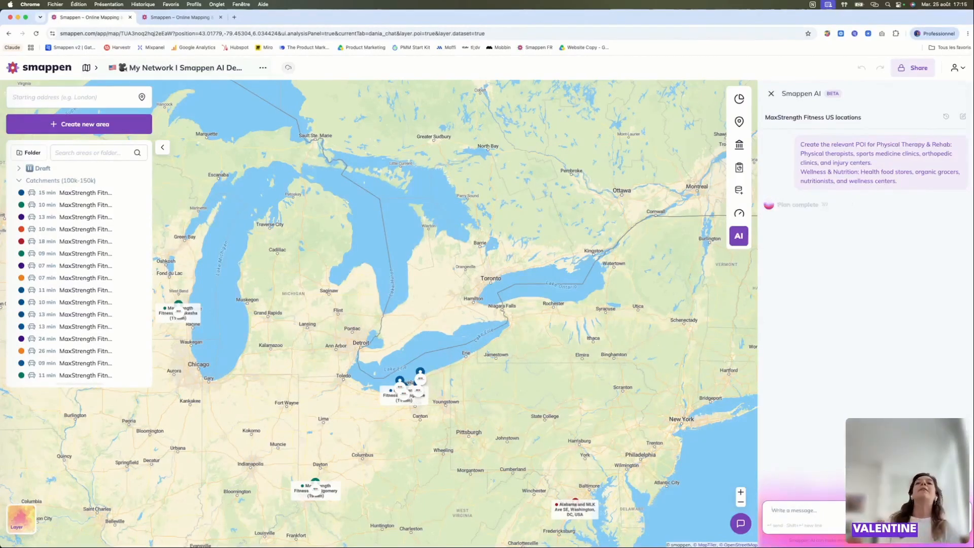
- Review the site-selection takeaways and Smappen AI's reply about the two POI layers and their included categories
click(771, 510)
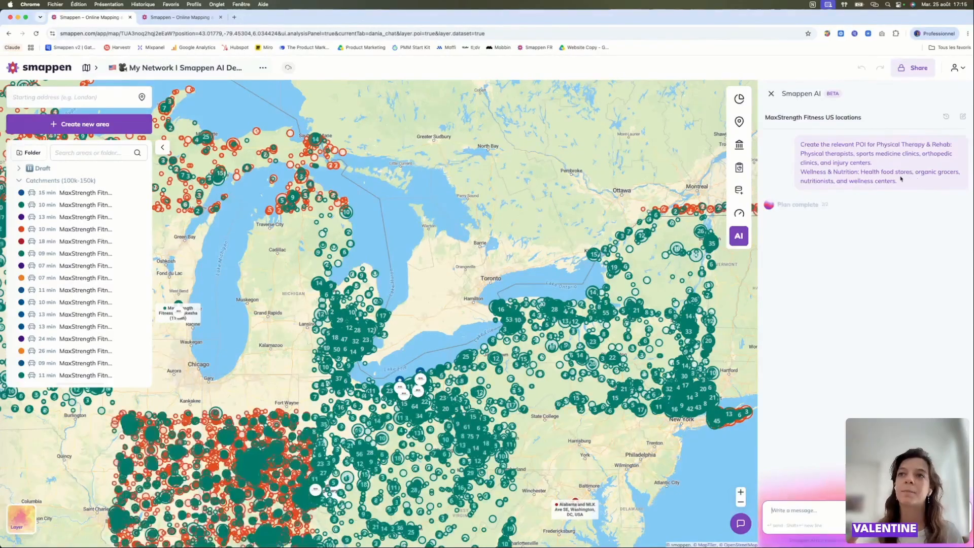
scroll(893, 193, up, 3)
scroll(901, 179, up, 3)
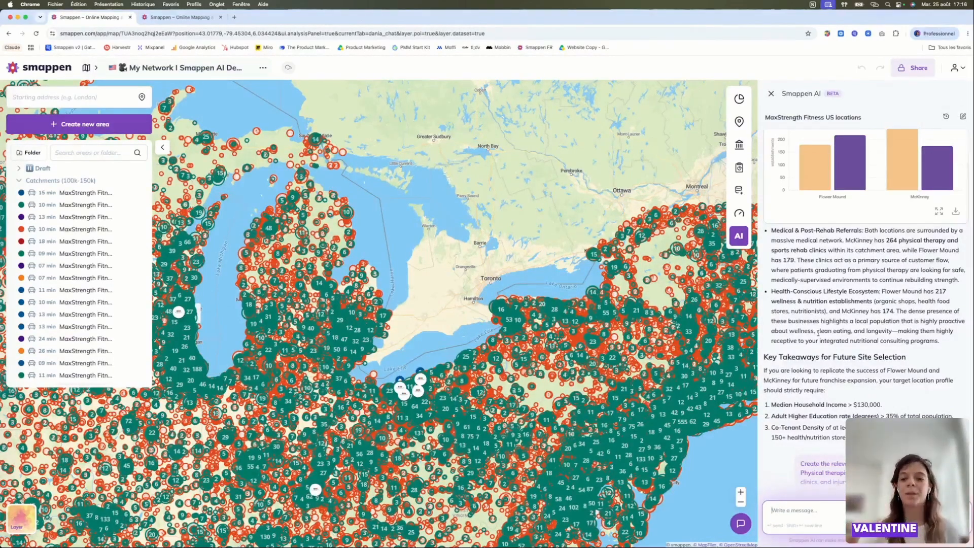
mouse_move(928, 190)
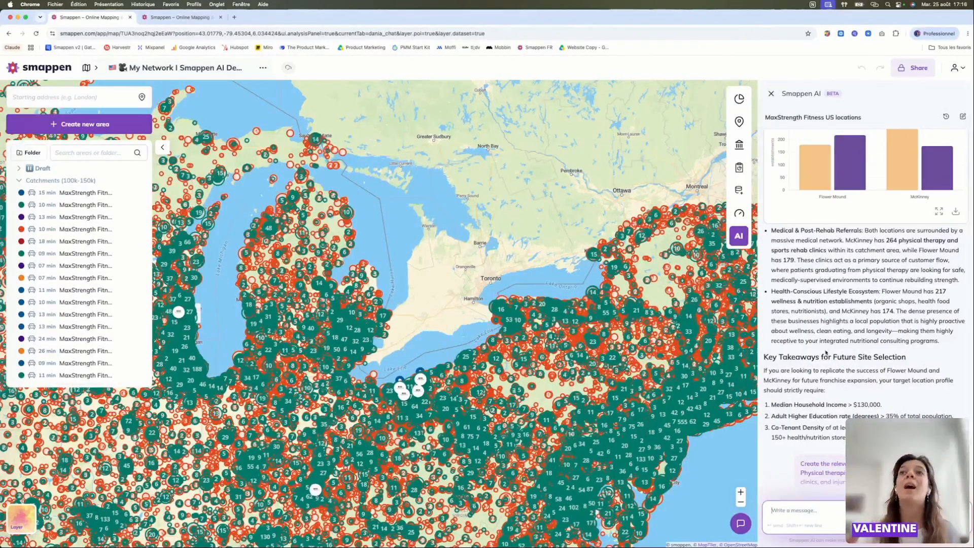
scroll(802, 284, down, 5)
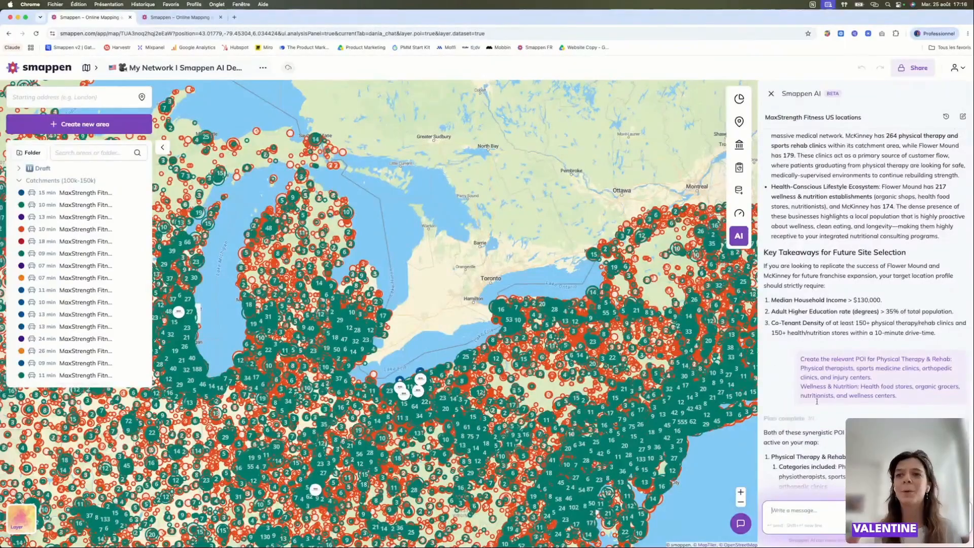
scroll(828, 429, down, 2)
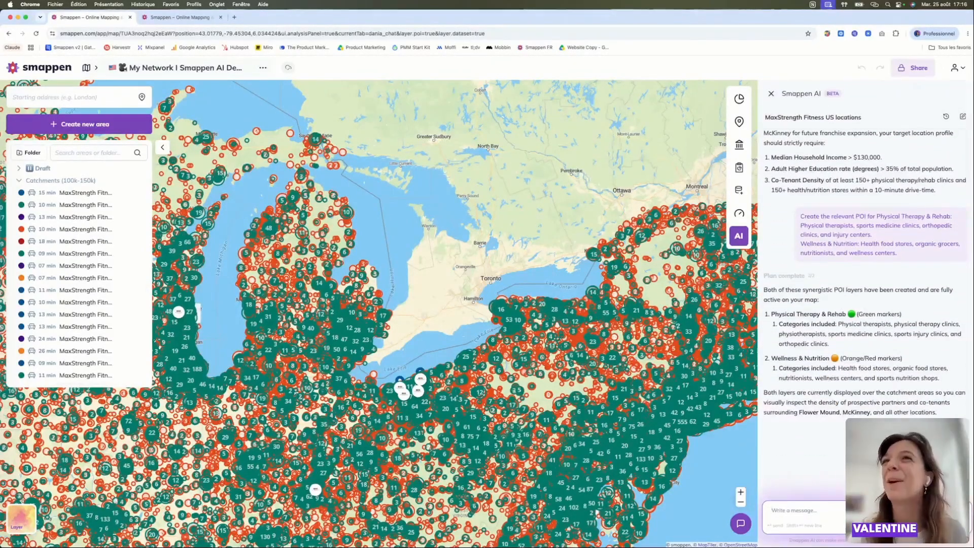
- Show the Points of Interest results for the MaxStrength Fitness - Flower Mound catchment and examine how they spread around the gym
click(741, 119)
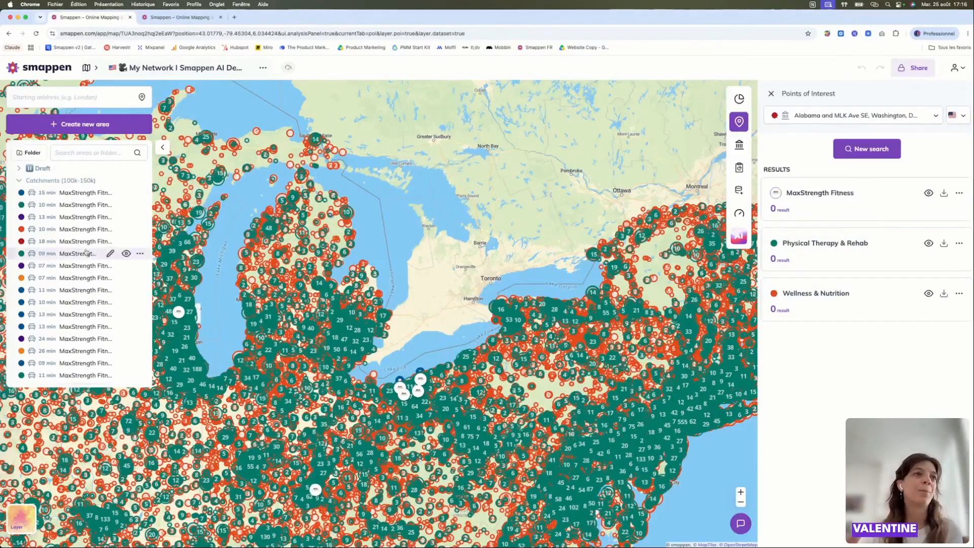
click(83, 253)
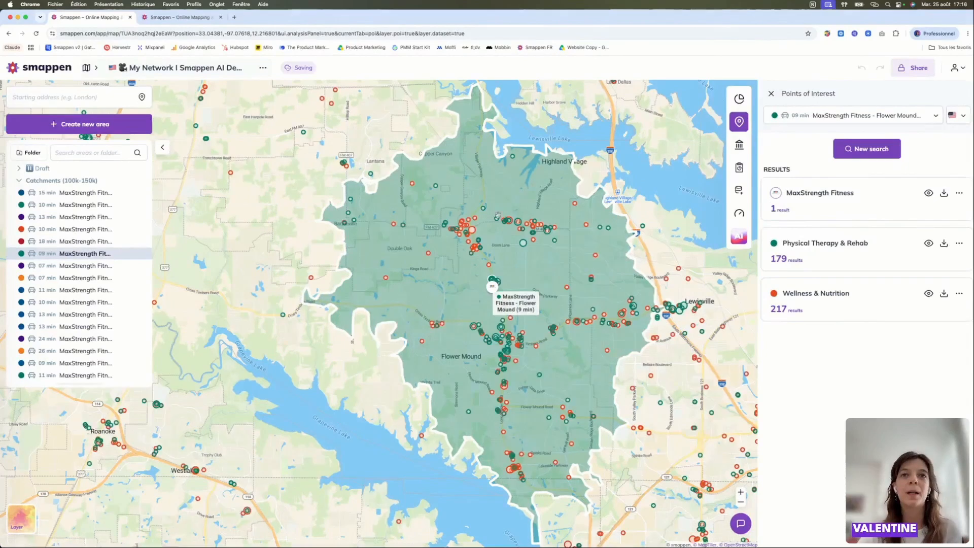
scroll(498, 215, up, 5)
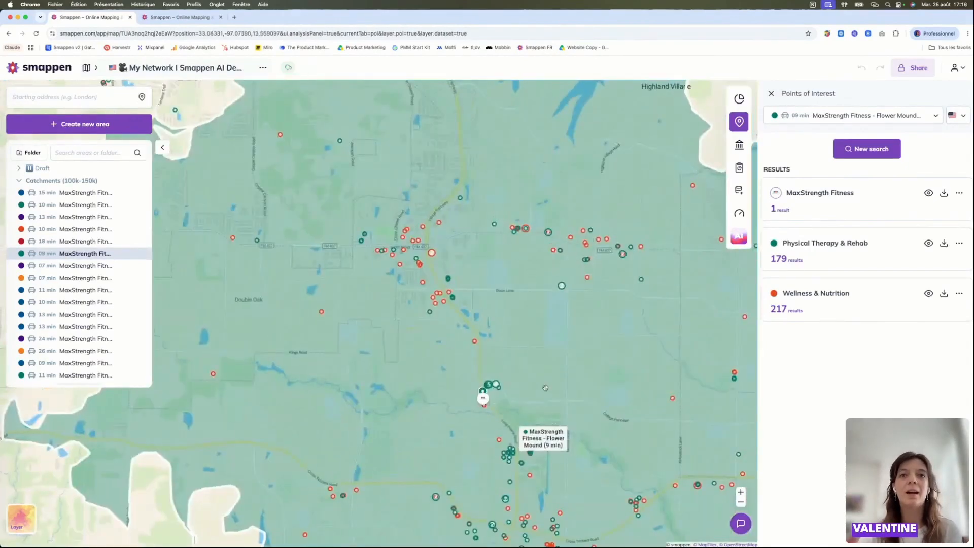
drag(497, 215, 505, 161)
scroll(482, 337, up, 3)
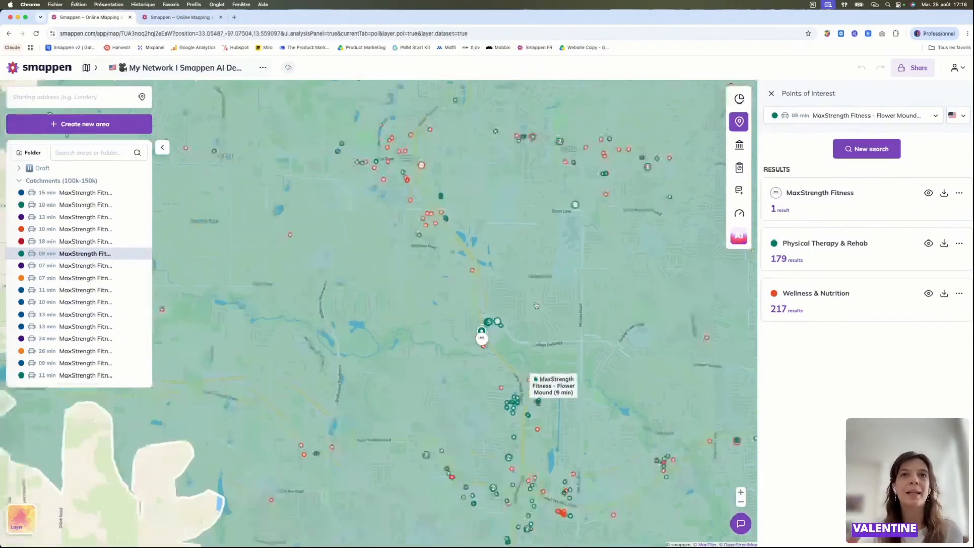
- View the details of the Beverly Hills Rejuvenation Center, Salata and Shapes Fitness for Women points along Long Prairie Rd
click(415, 201)
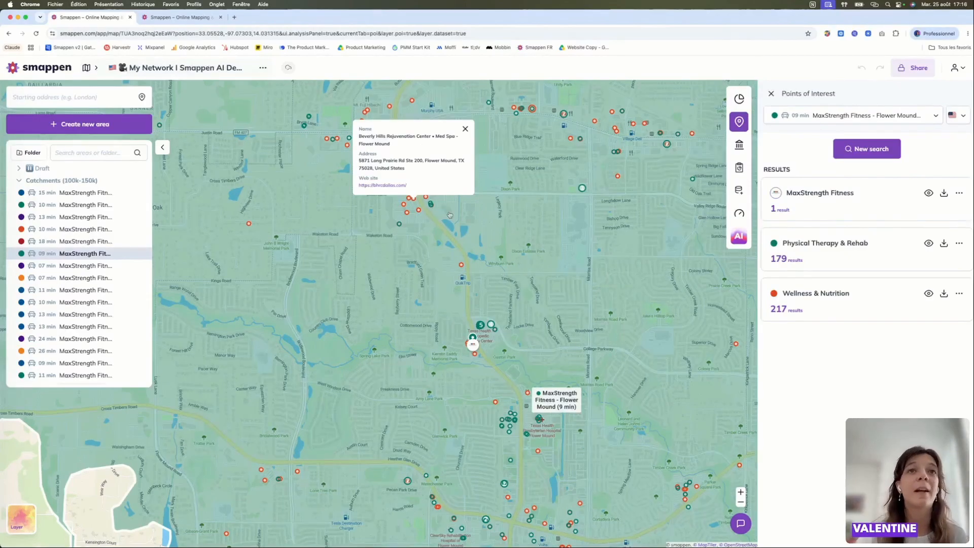
click(419, 210)
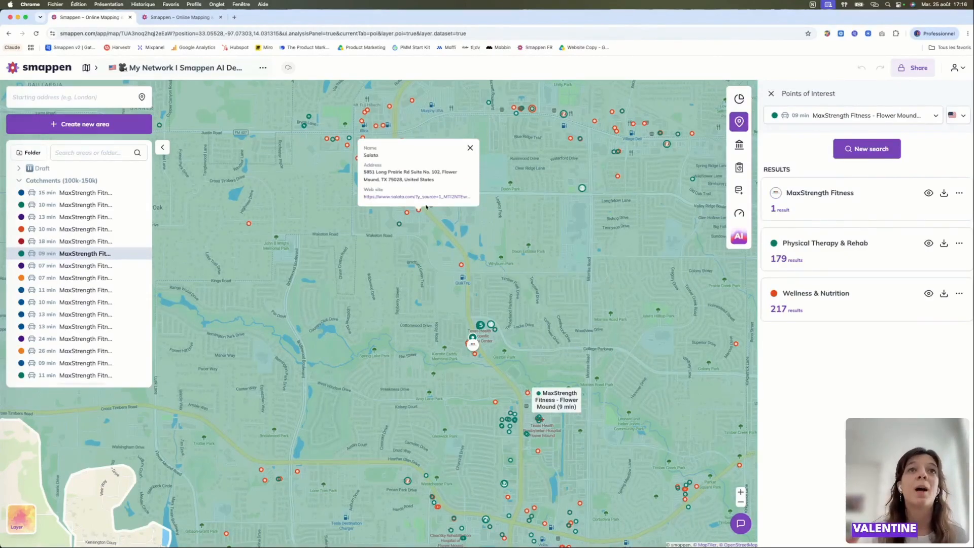
click(400, 224)
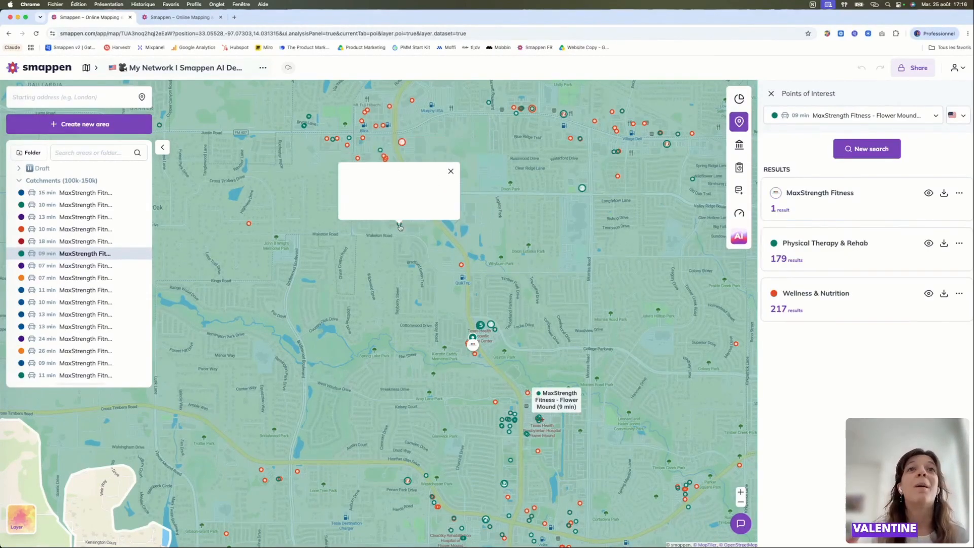
click(422, 290)
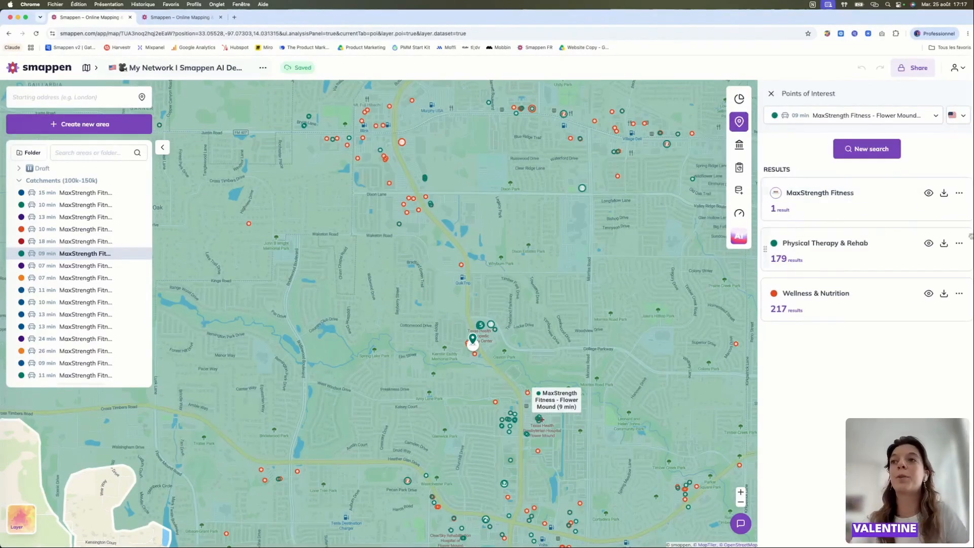
- Export the Flower Mound Physical Therapy & Rehab results, open the downloaded spreadsheet in Excel and enlarge its window
click(945, 244)
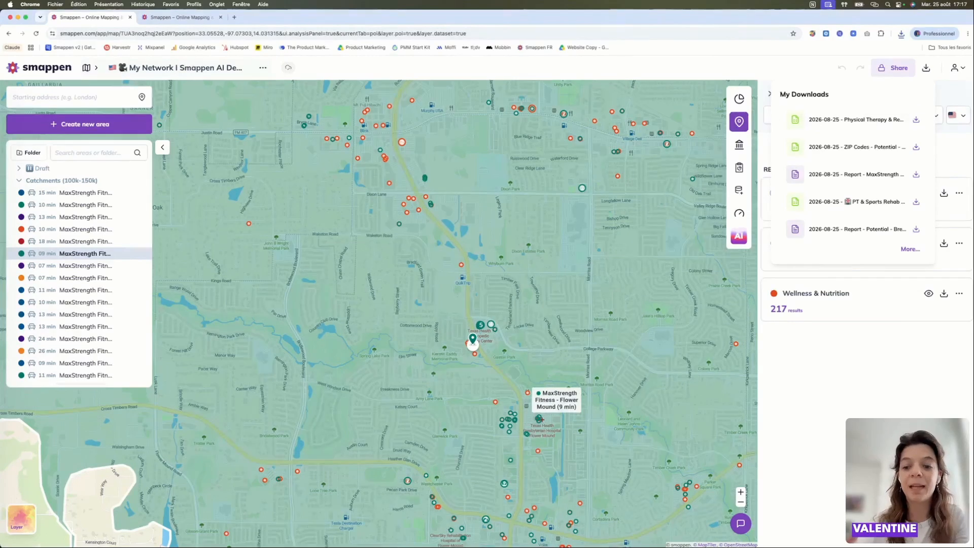
click(857, 127)
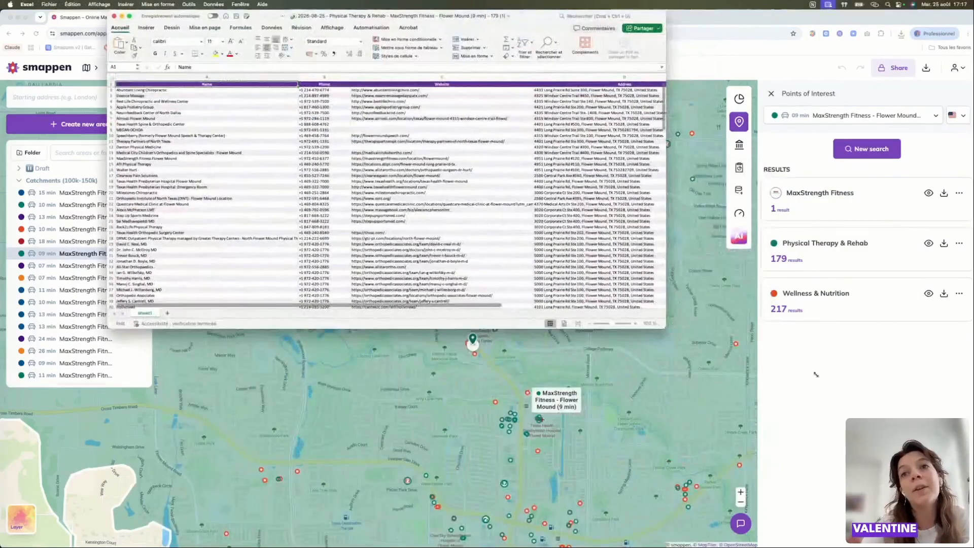
drag(665, 328, 970, 446)
- Look through the phone, website and address columns of the exported list, close the spreadsheet and return to the Smappen map
click(335, 102)
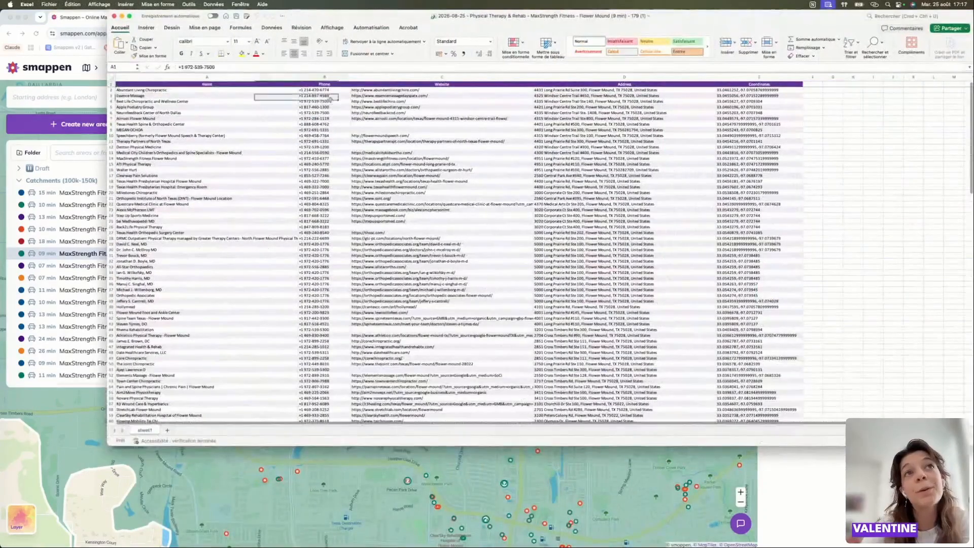
click(603, 134)
scroll(150, 219, down, 20)
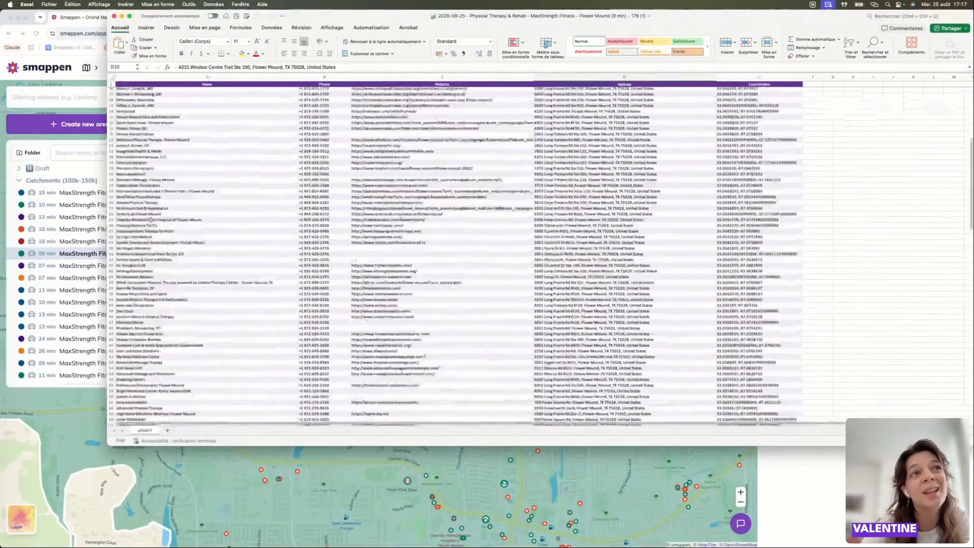
scroll(150, 219, up, 10)
scroll(150, 220, up, 10)
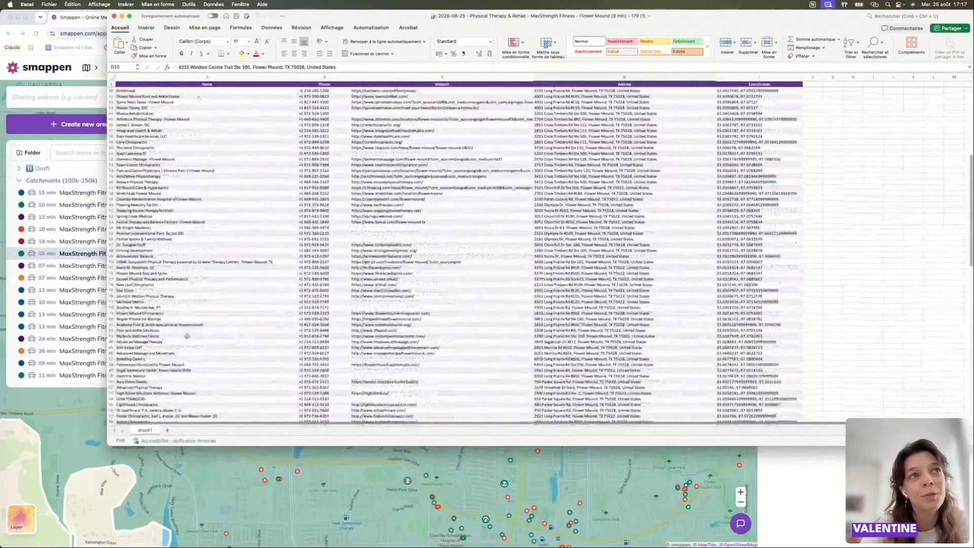
click(113, 15)
scroll(487, 404, down, 3)
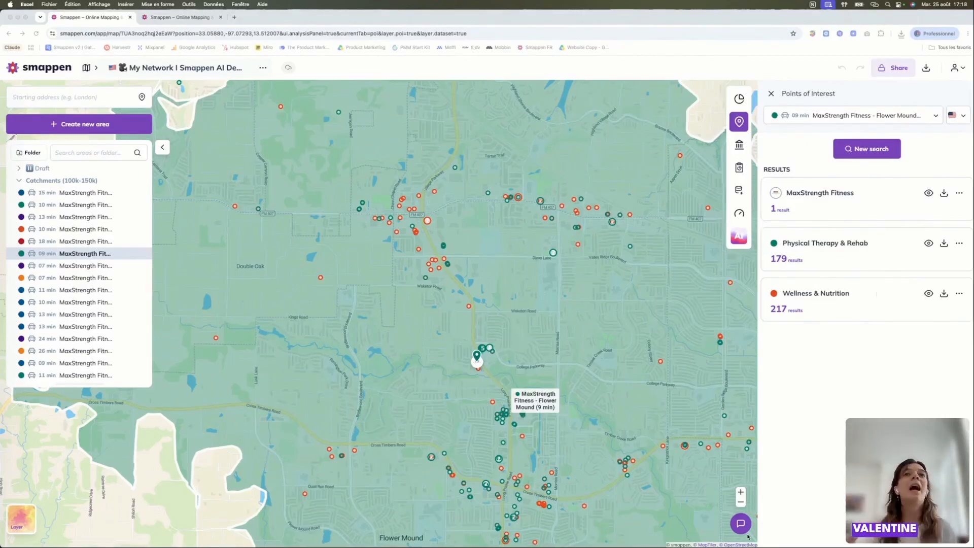
- Reopen the Smappen AI conversation, check the My metrics tool and come back to the conversation
click(739, 236)
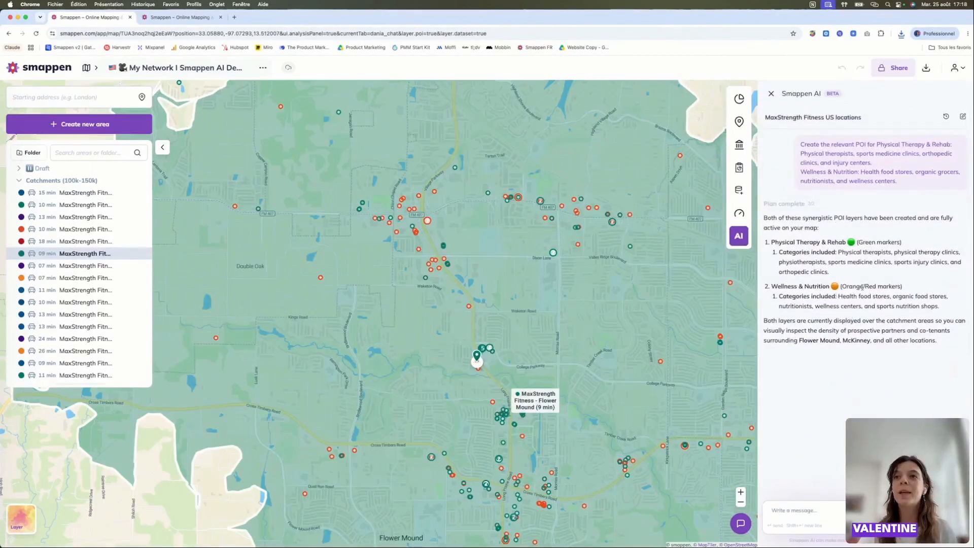
scroll(861, 282, up, 2)
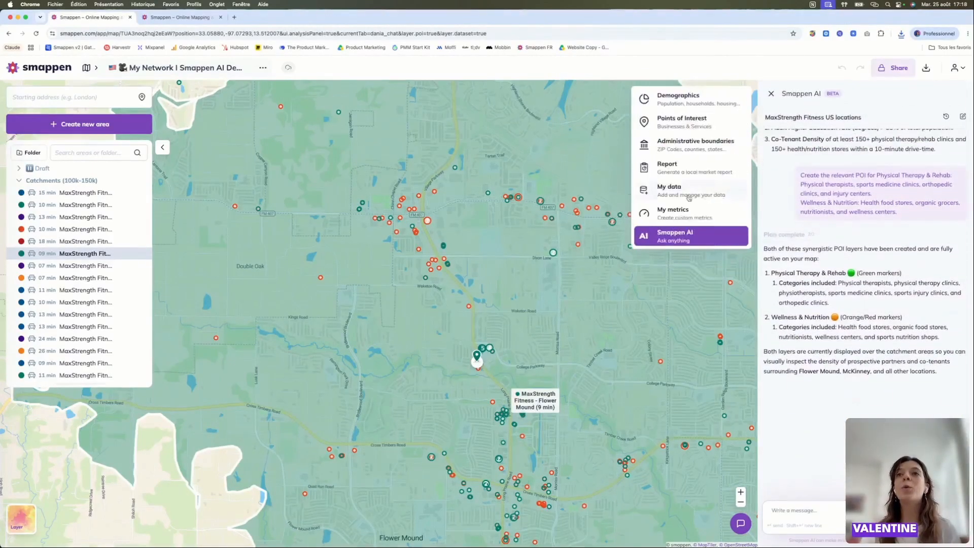
click(688, 215)
click(690, 236)
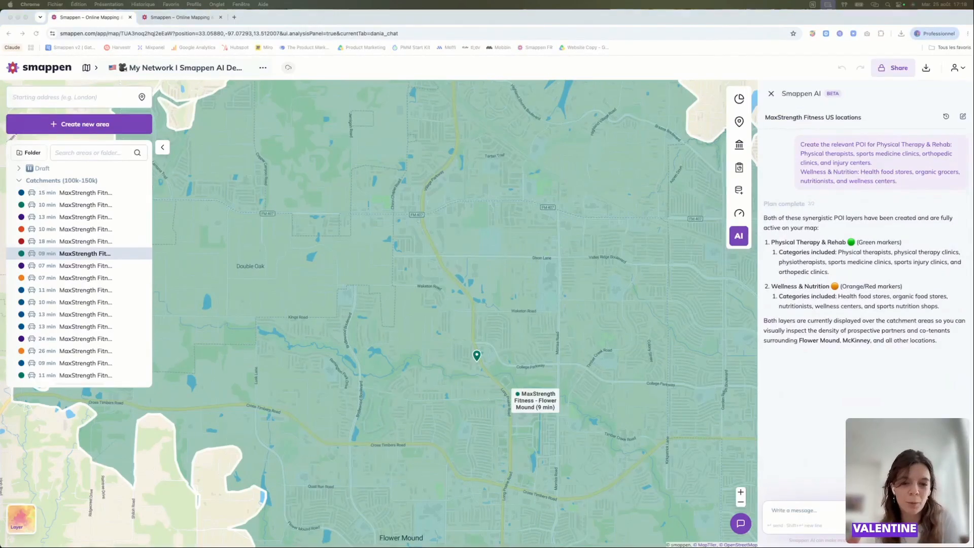
- Ask Smappen AI to turn these insights into specific metrics and benchmarks for evaluating and comparing the existing locations
click(814, 523)
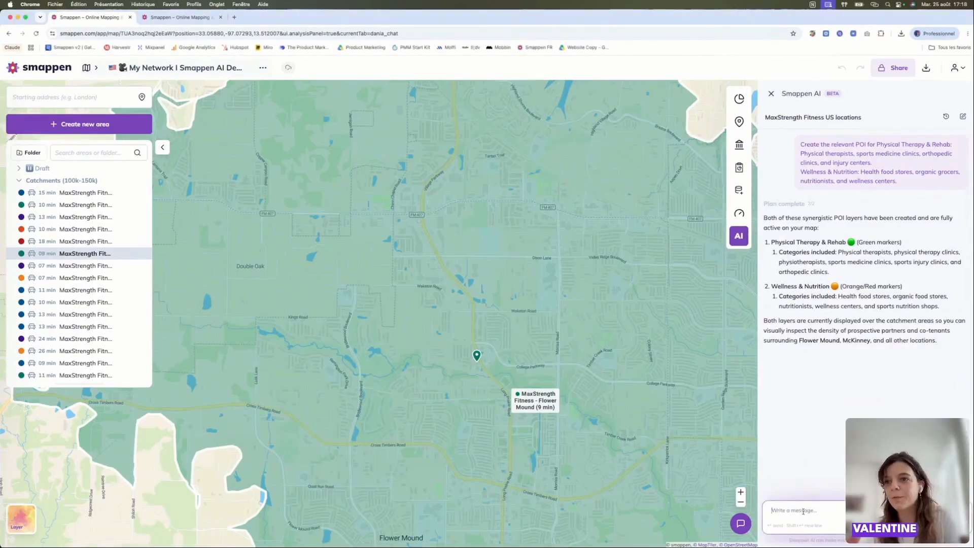
text(Can you turn these insights into specific metrics and benchmarks that I can use to evaluate and compare my existing locations?)
key(Return)
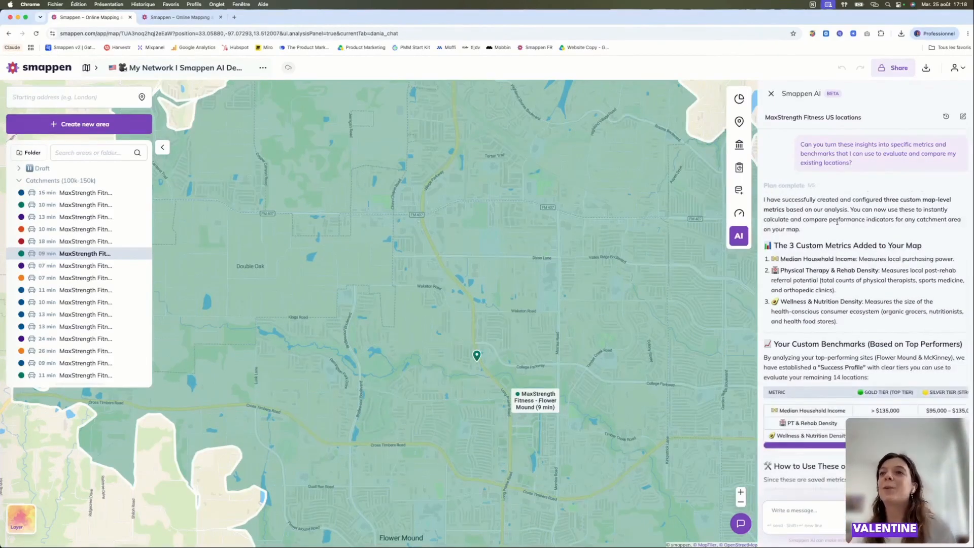
- Open My metrics for the Flower Mound catchment, dismiss the blank new-metric form and examine the three custom metrics
click(713, 213)
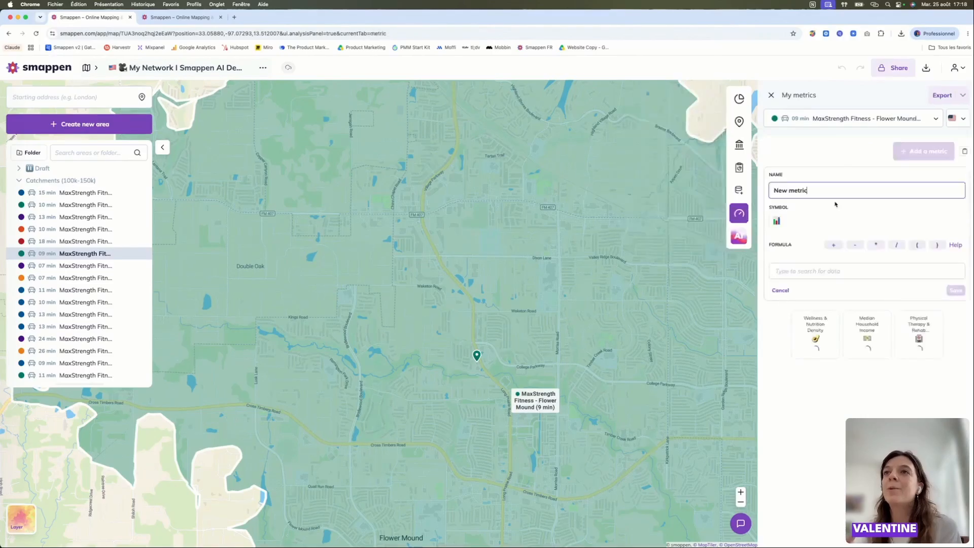
click(781, 290)
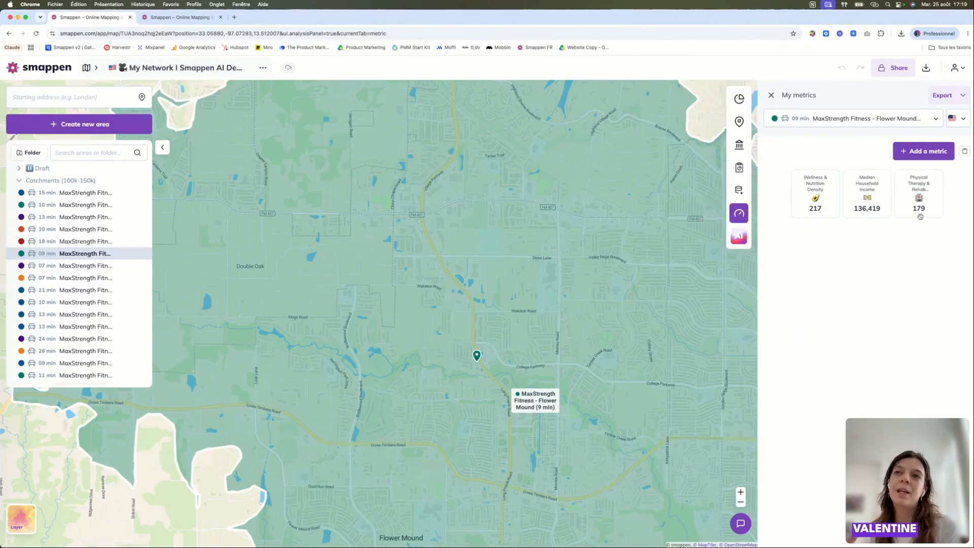
mouse_move(733, 216)
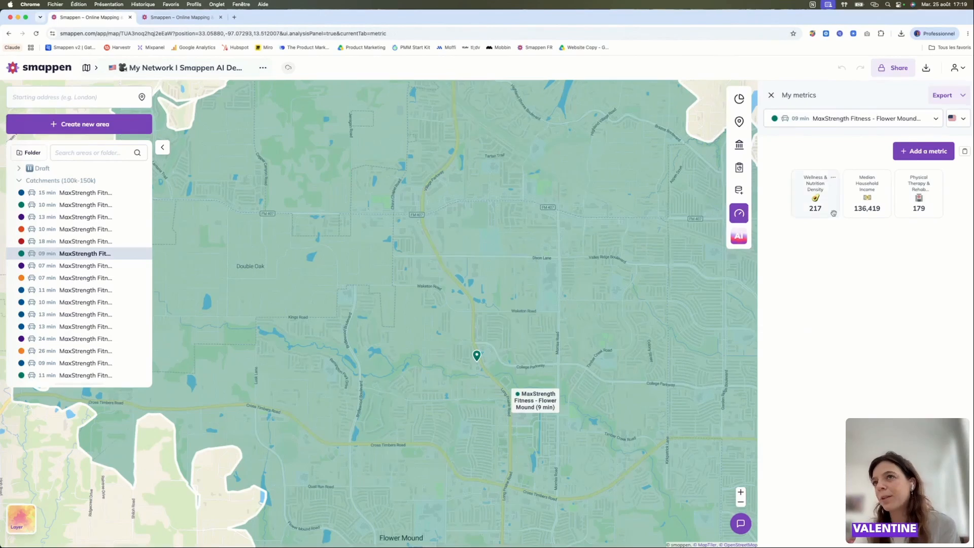
- Look at the Demographics and Points of Interest tools for the Flower Mound catchment and return to My metrics
click(718, 102)
click(712, 118)
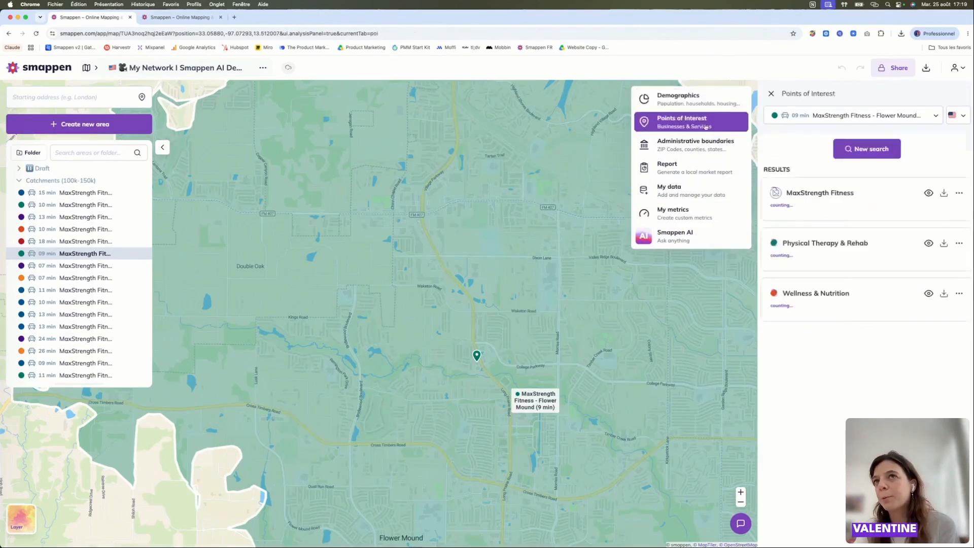
click(698, 223)
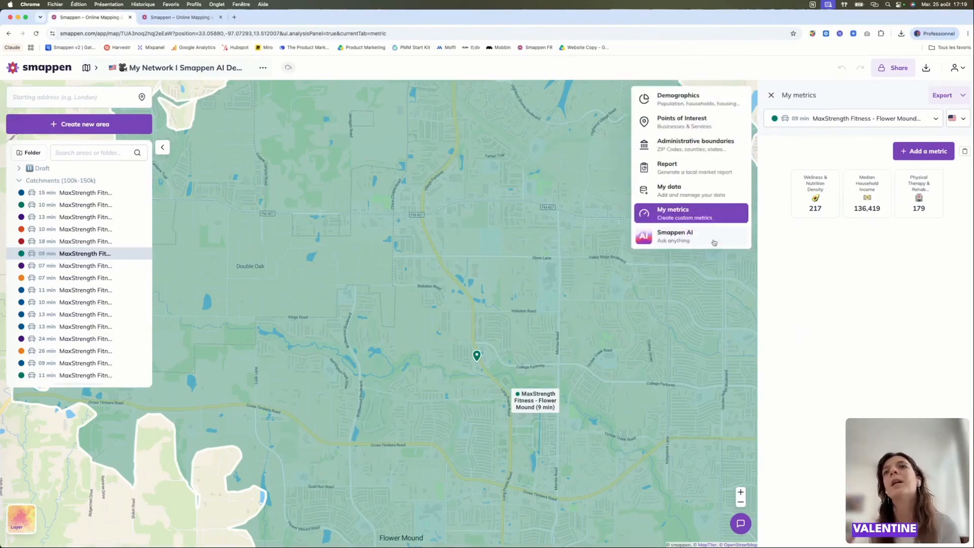
- Ask Smappen AI to create the median age metric as well
click(714, 240)
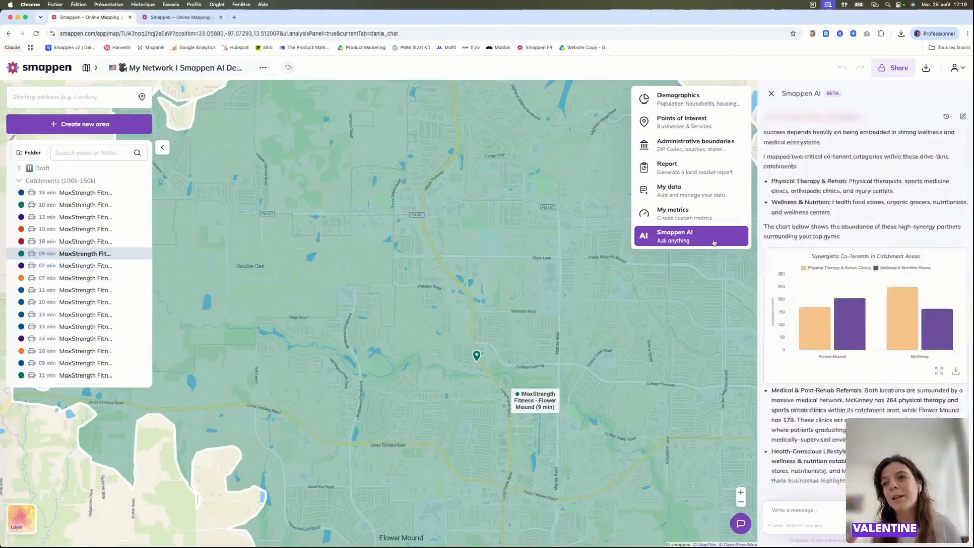
click(801, 515)
text(Cre)
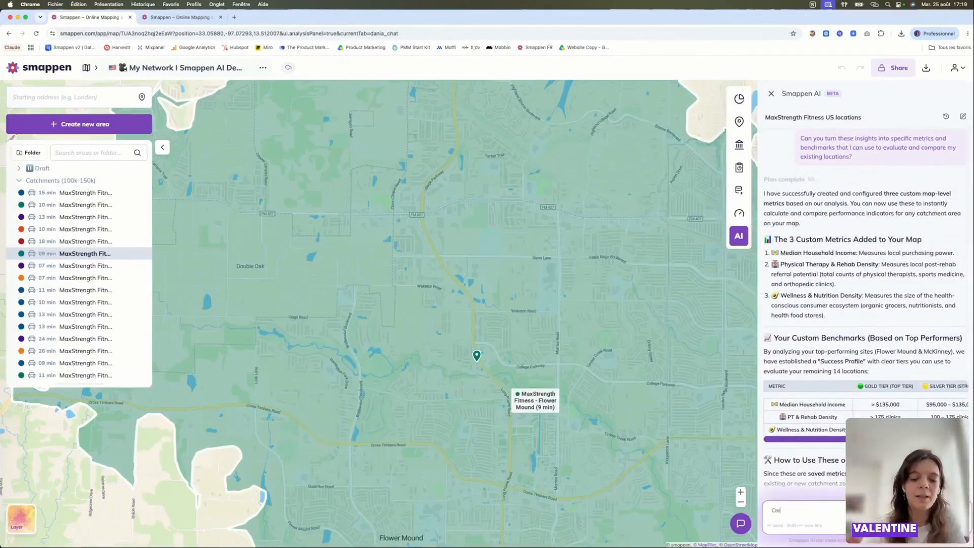
text(ate the median age metric)
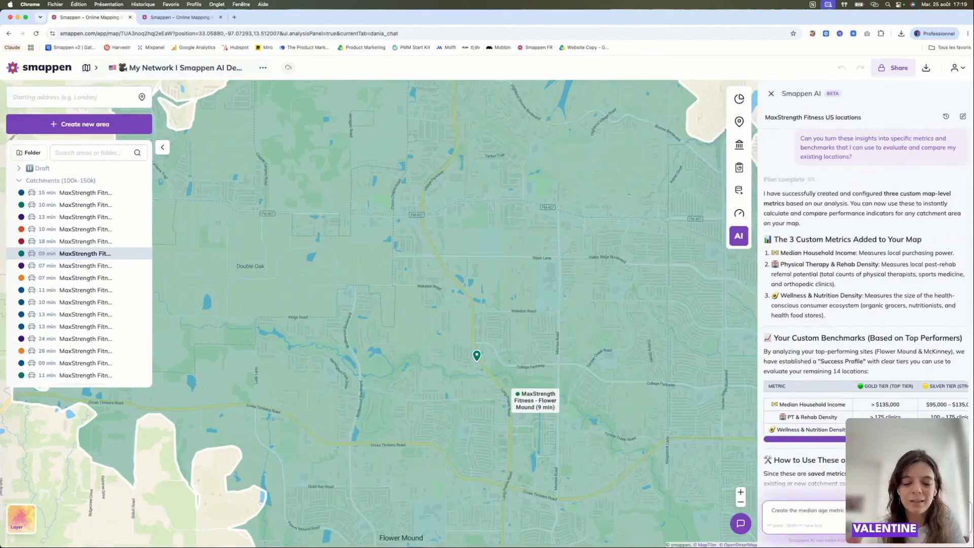
text( as well)
key(Return)
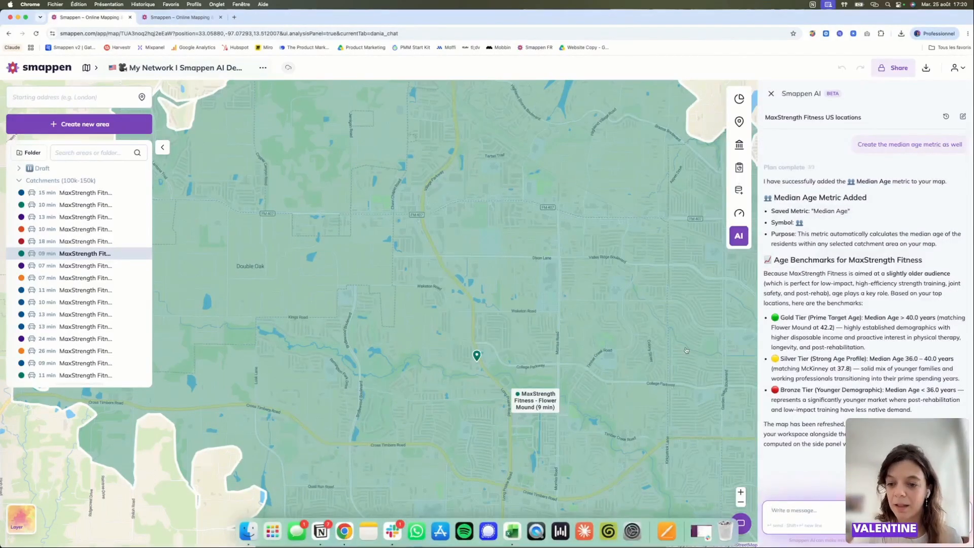
- Open My metrics for the Flower Mound catchment and check the Median Age metric against the catchment on the map
scroll(686, 350, down, 3)
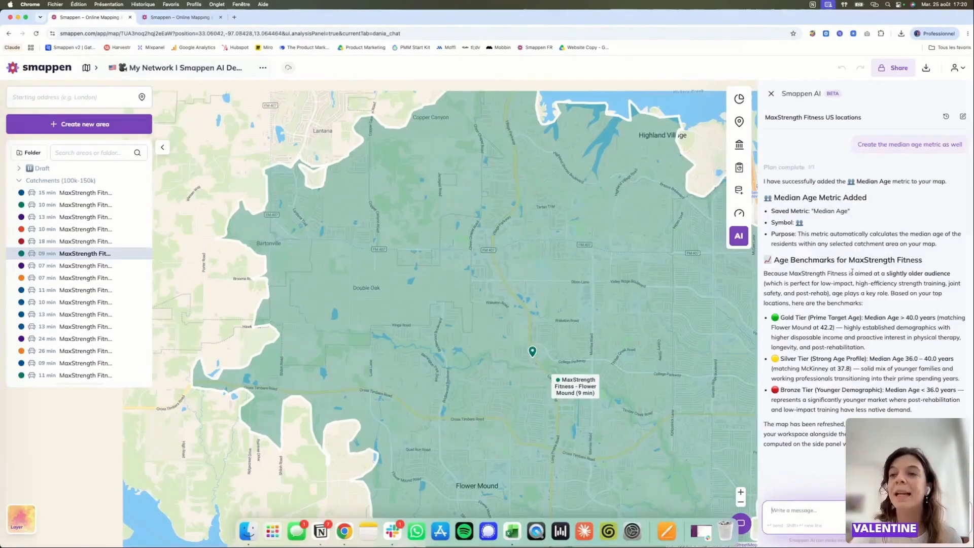
click(703, 216)
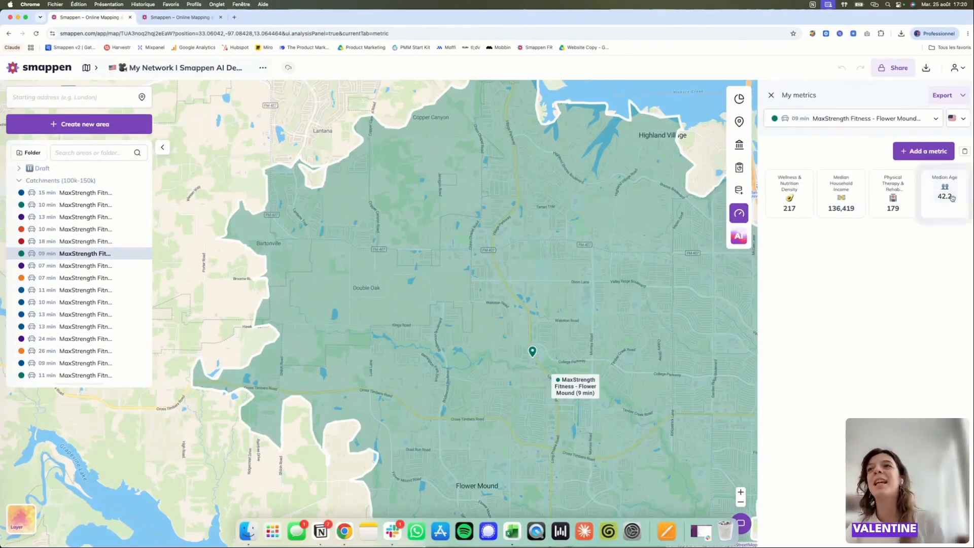
scroll(455, 327, down, 1)
scroll(455, 326, down, 3)
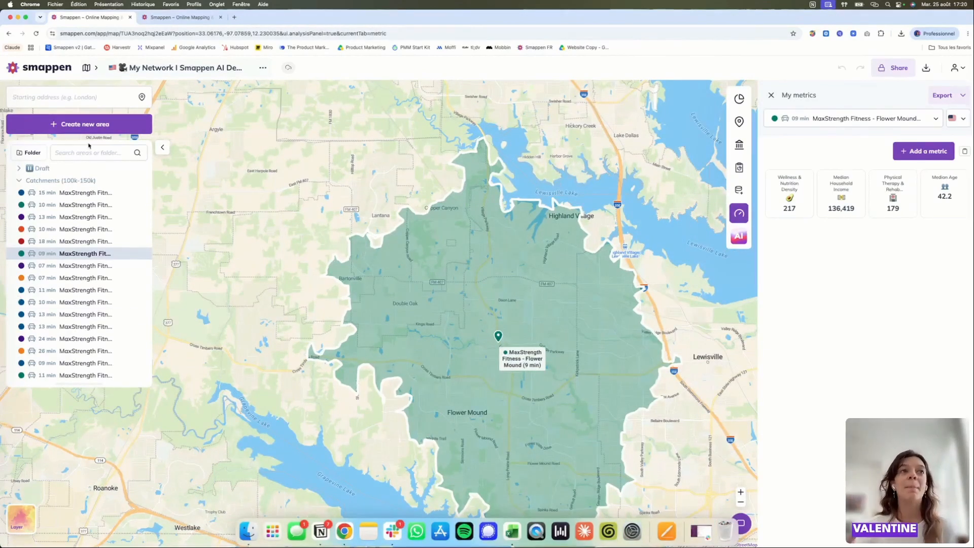
- Compare the custom metrics of other MaxStrength Fitness catchments, including Spokane Valley and West Plano
click(81, 194)
click(82, 205)
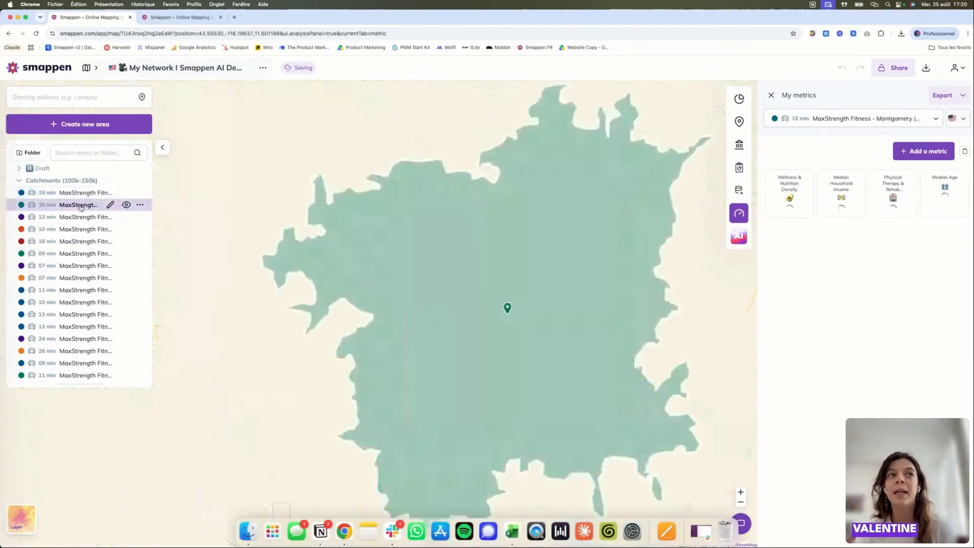
click(81, 218)
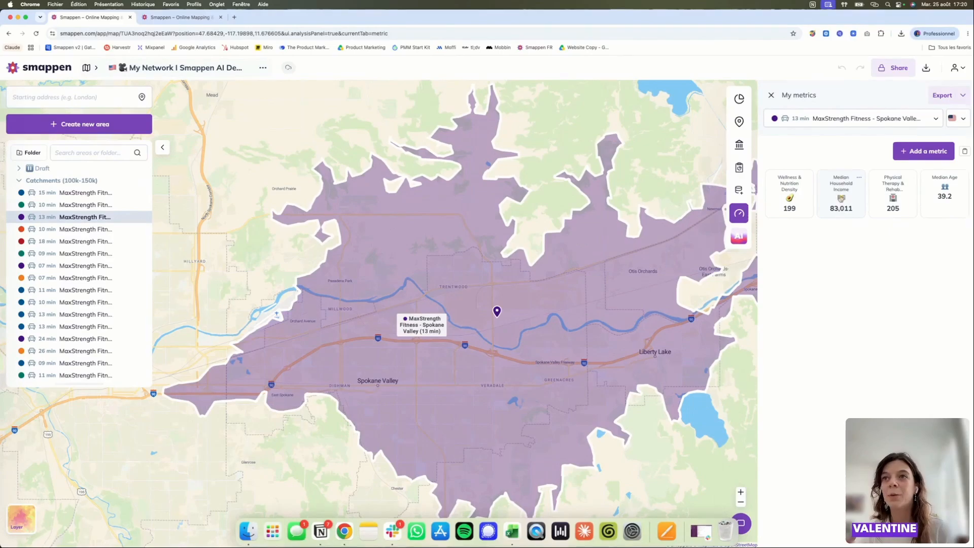
mouse_move(101, 218)
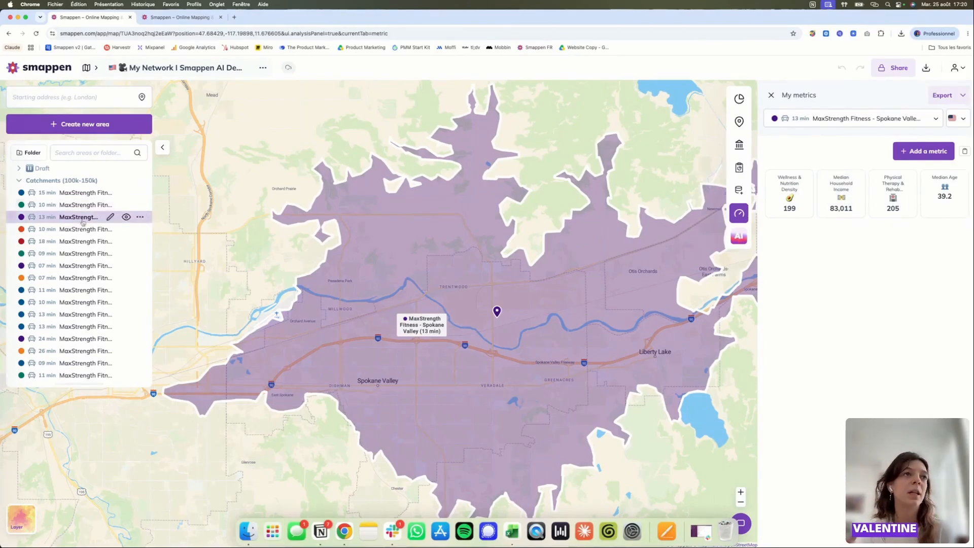
click(110, 217)
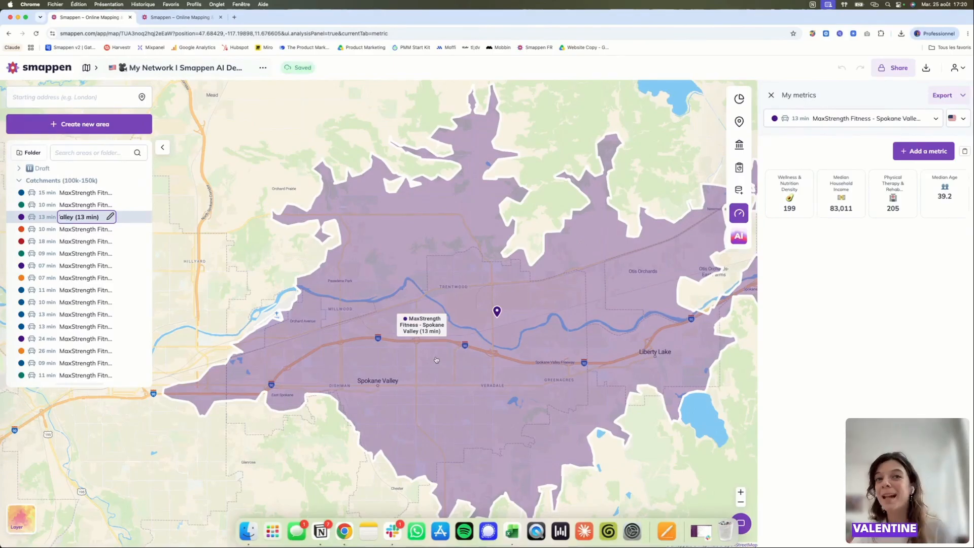
click(71, 276)
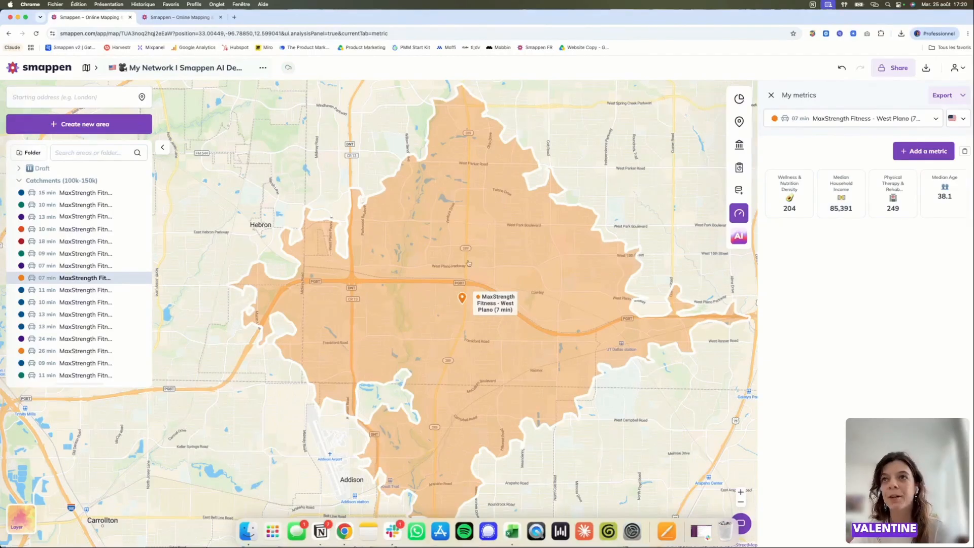
- Examine the points of interest in the West Plano catchment, viewing the details of one place near its centre
click(707, 131)
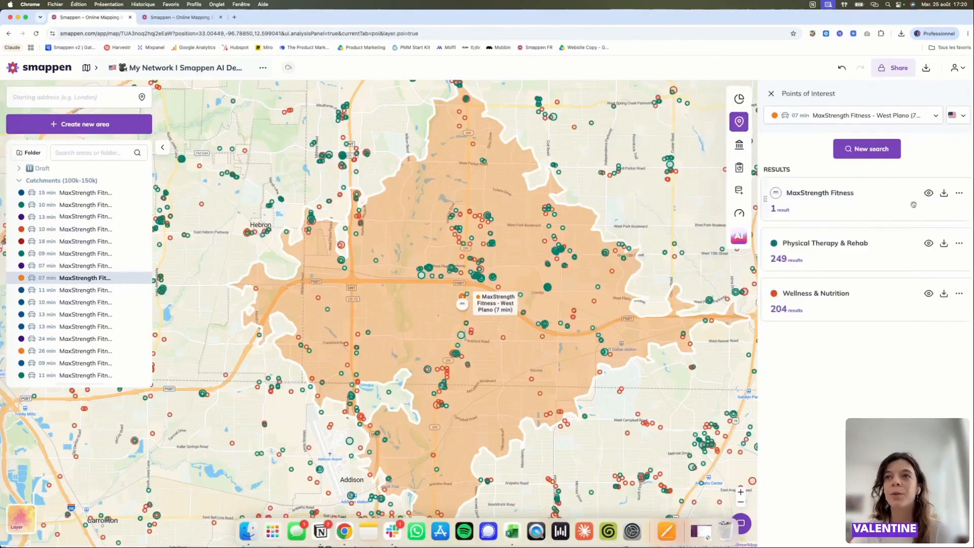
scroll(500, 241, up, 5)
click(465, 251)
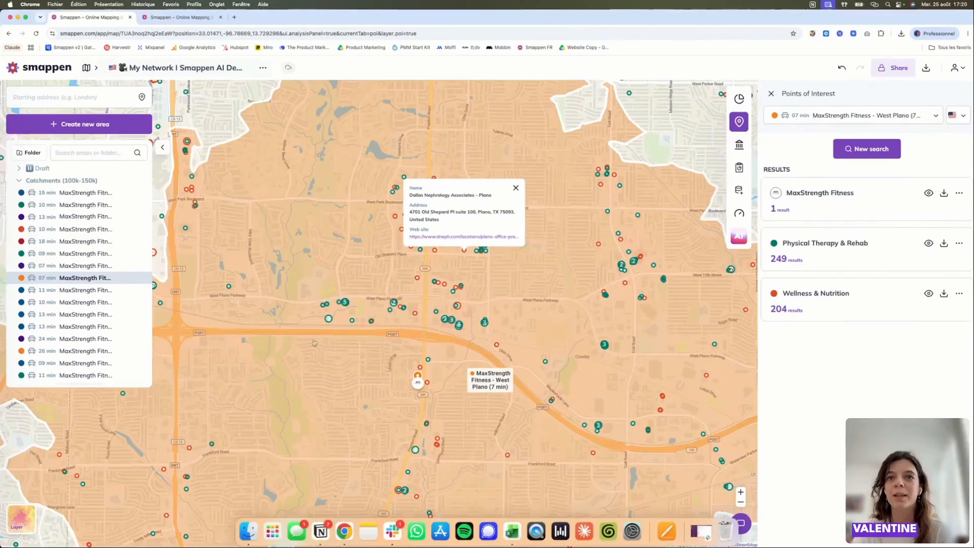
scroll(399, 349, down, 5)
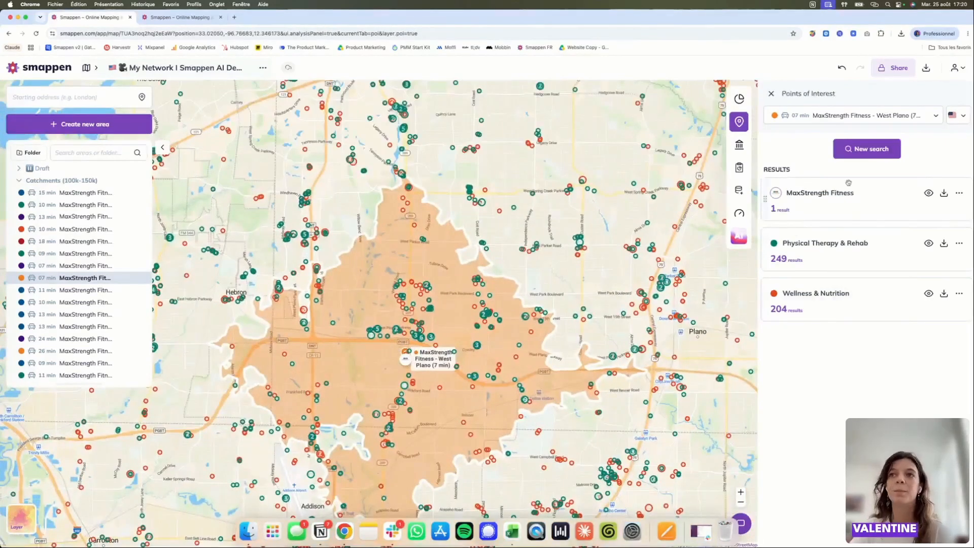
- Review the AI age benchmarks and the West Plano custom metrics, ending back in the Smappen AI conversation
click(740, 236)
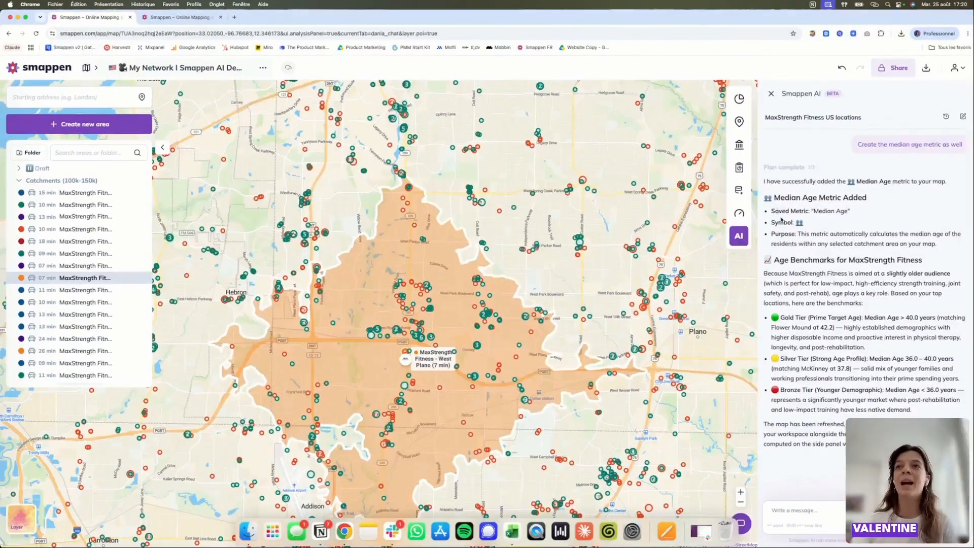
click(731, 213)
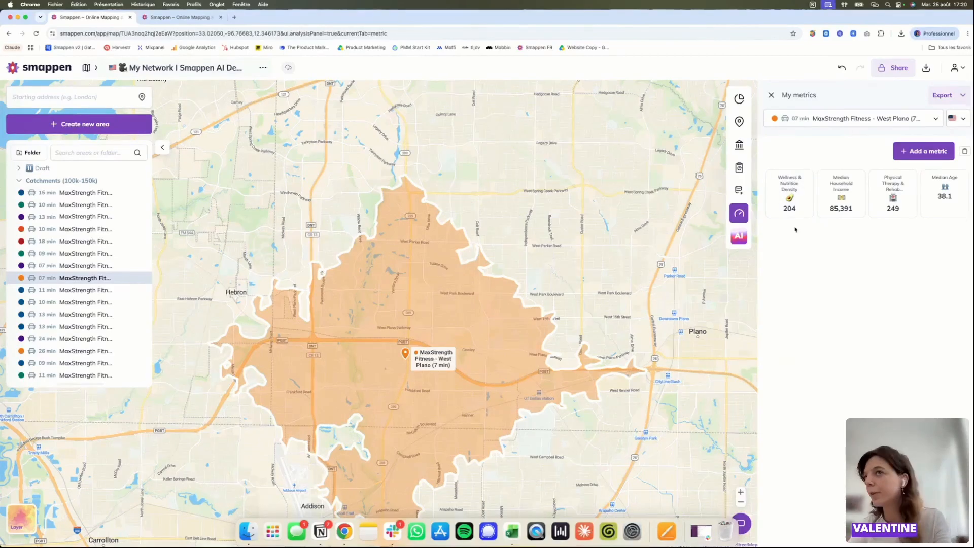
click(737, 237)
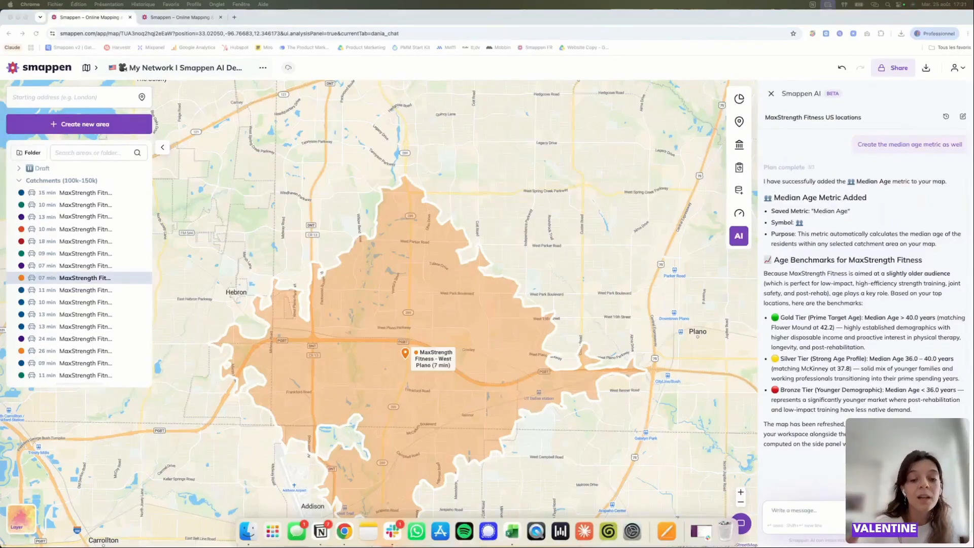
- Ask Smappen AI to identify five potential new MaxStrength Fitness locations using these metrics, with 100,000 and 150,000 people, high income and nearby potential referrers
click(806, 511)
text(Using these metrics, can you identify five potential new locations where I should consider opening a MaxStrength Fitness? Catchment areas have to be 100,000 and 150,000 people, high income and be close to potential referrers.)
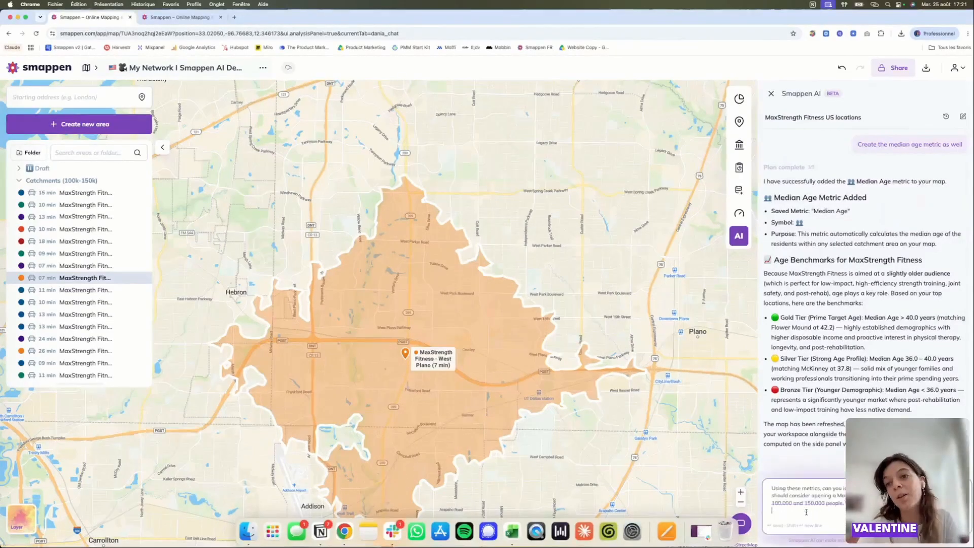
key(Return)
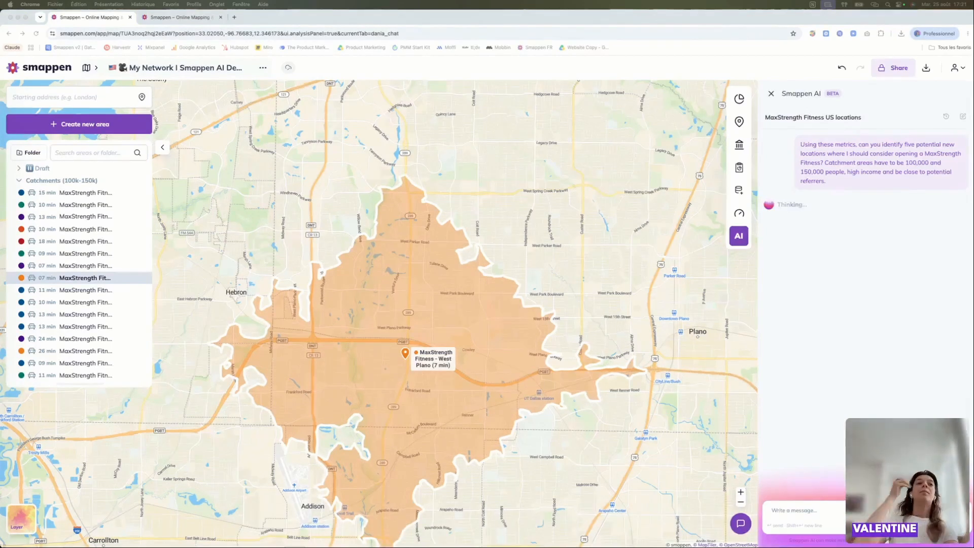
scroll(440, 357, down, 5)
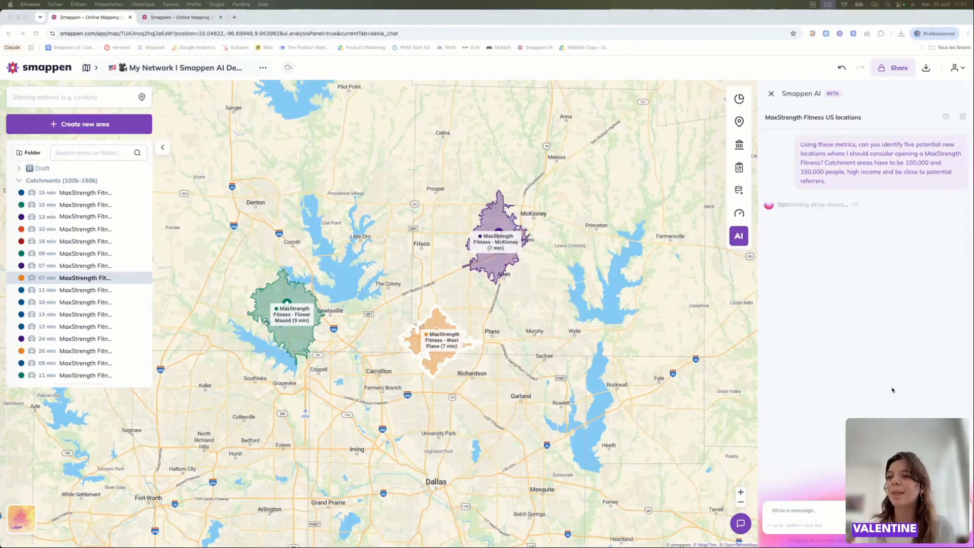
click(791, 510)
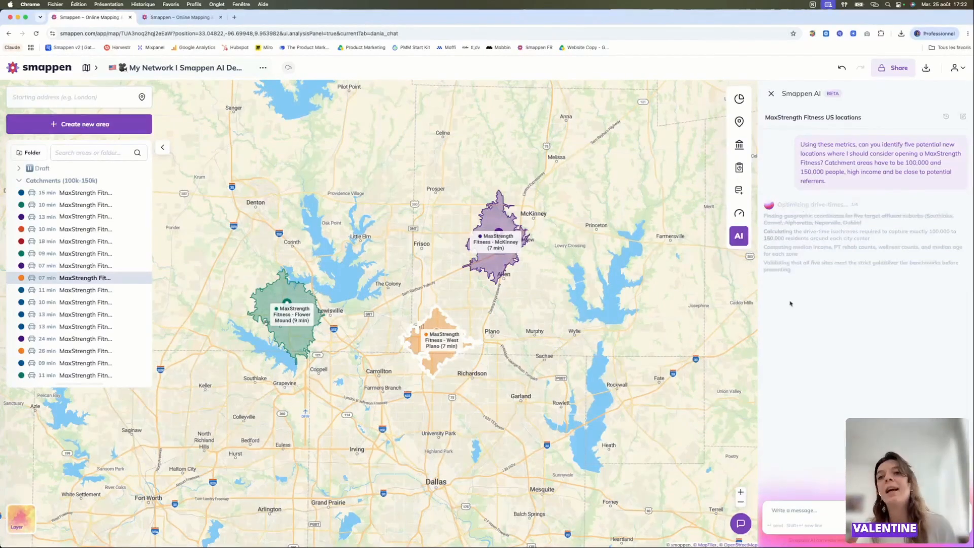
mouse_move(730, 113)
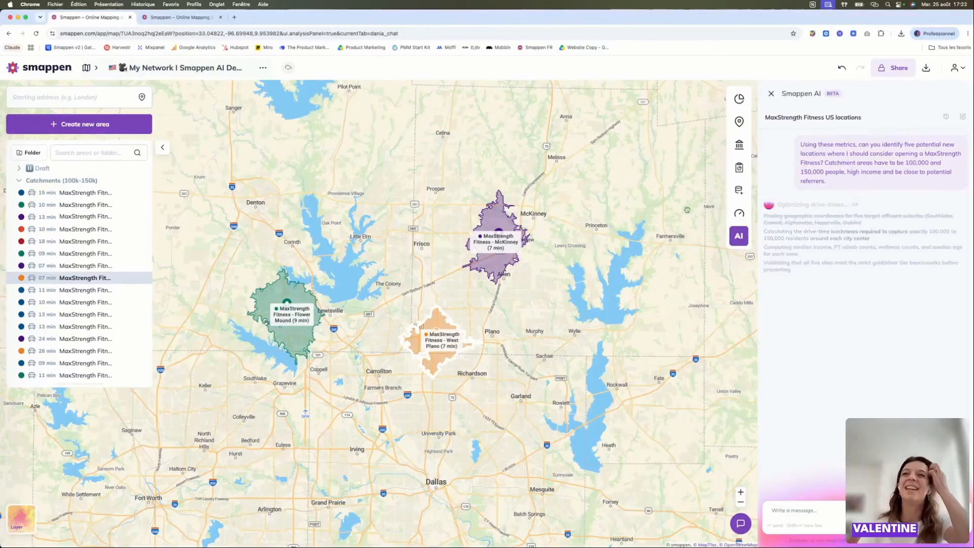
mouse_move(741, 223)
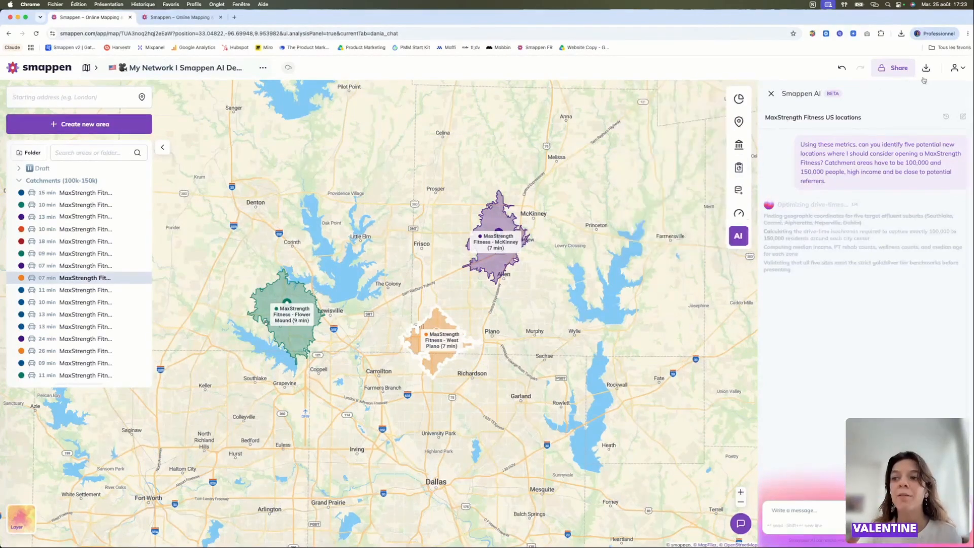
- Open the Help Center of the Smappen website in a new tab and return to the network map
click(234, 18)
text(smap)
key(Return)
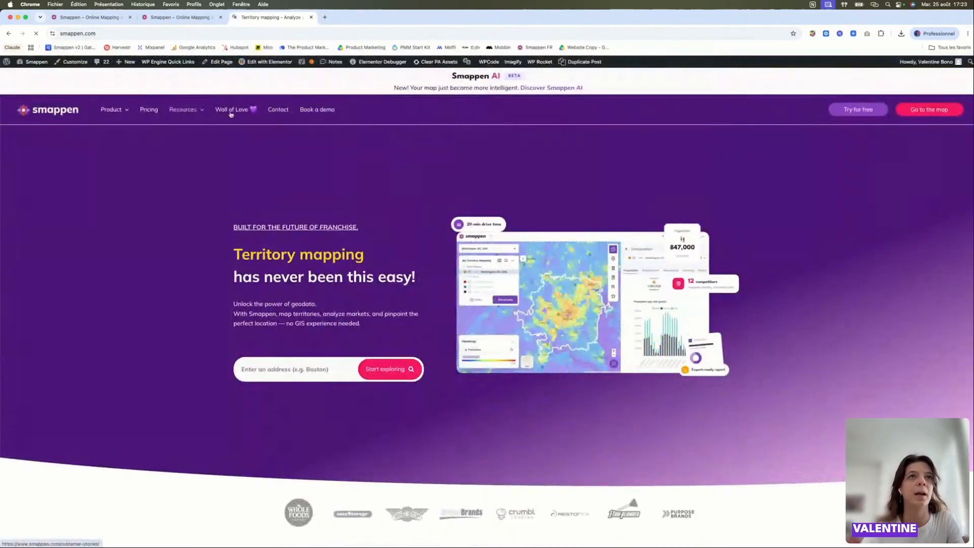
mouse_move(184, 110)
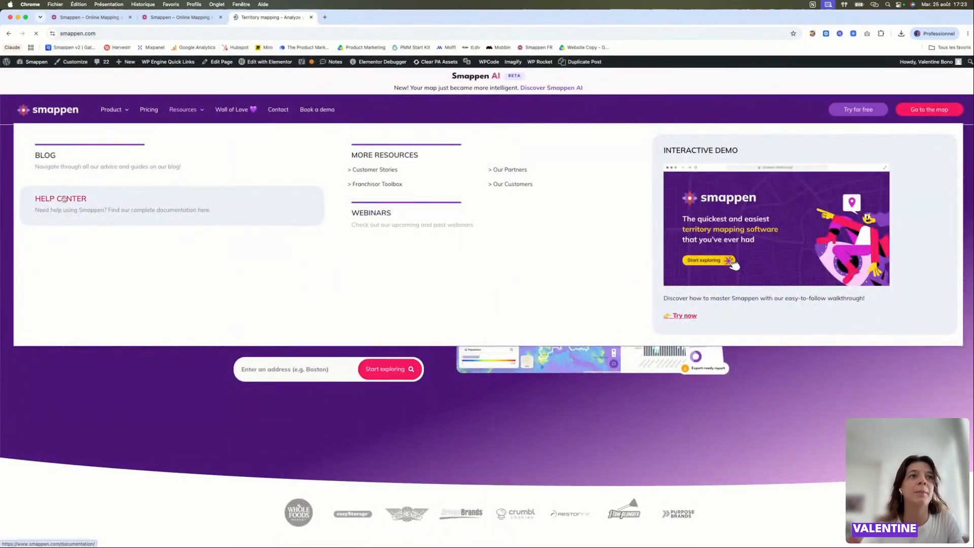
click(91, 205)
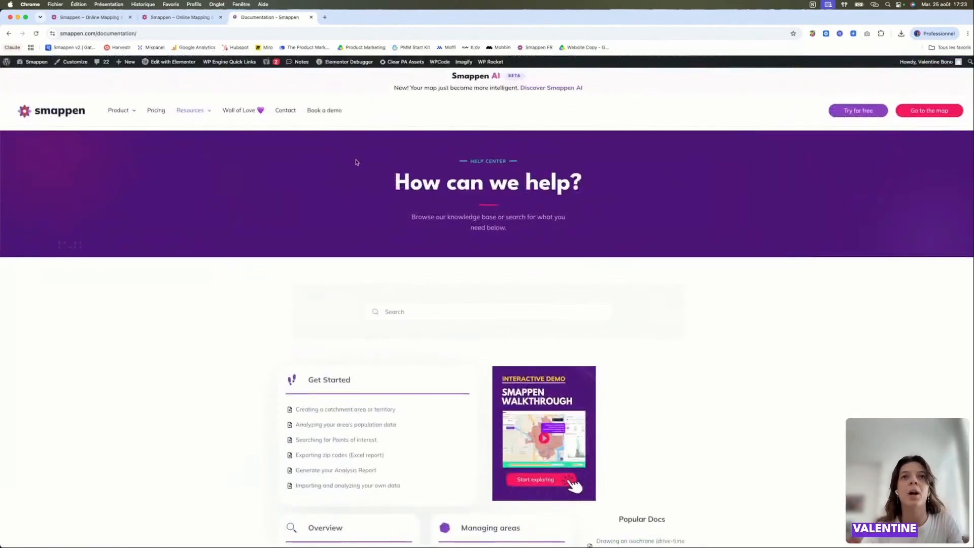
click(94, 17)
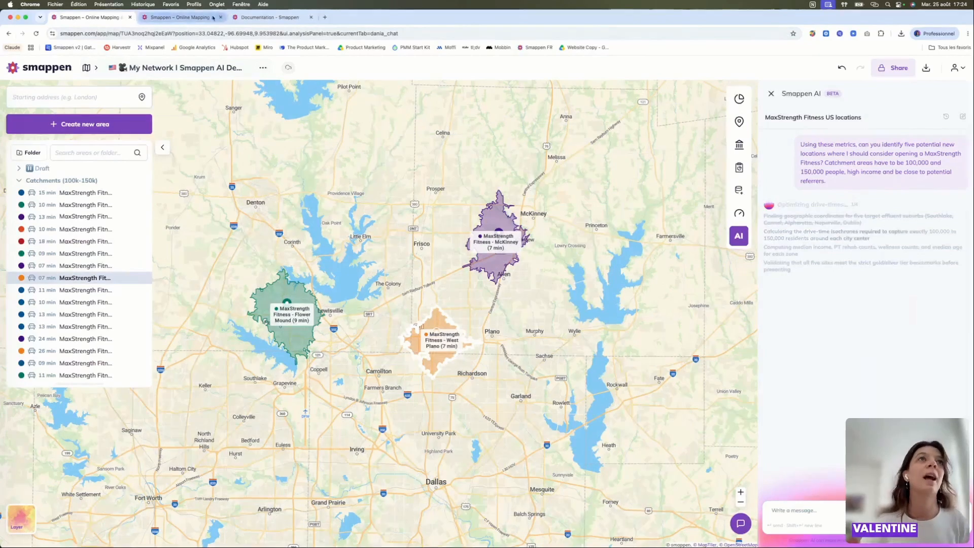
- Switch to the other Smappen demo map and examine its AI answers on top performers, custom metrics and the five expansion candidates
click(179, 20)
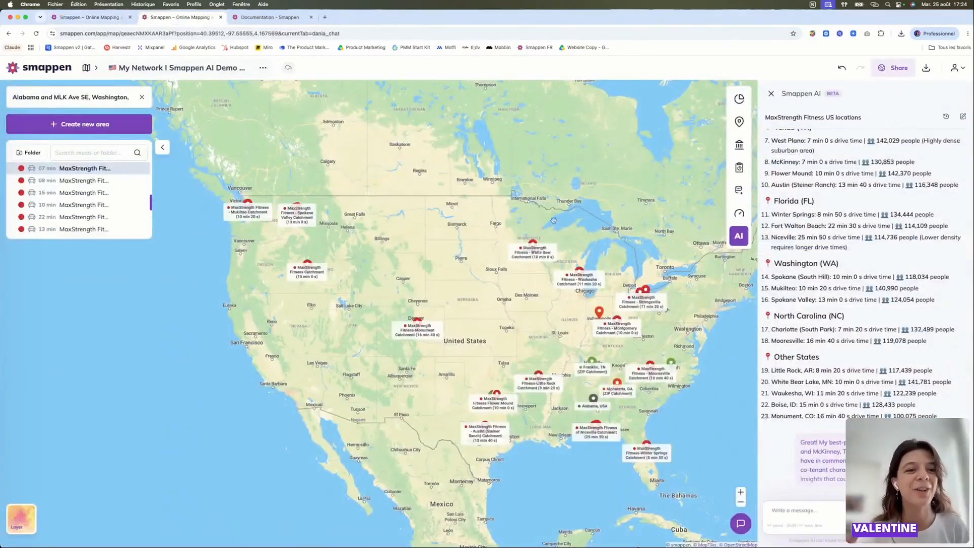
scroll(932, 331, down, 6)
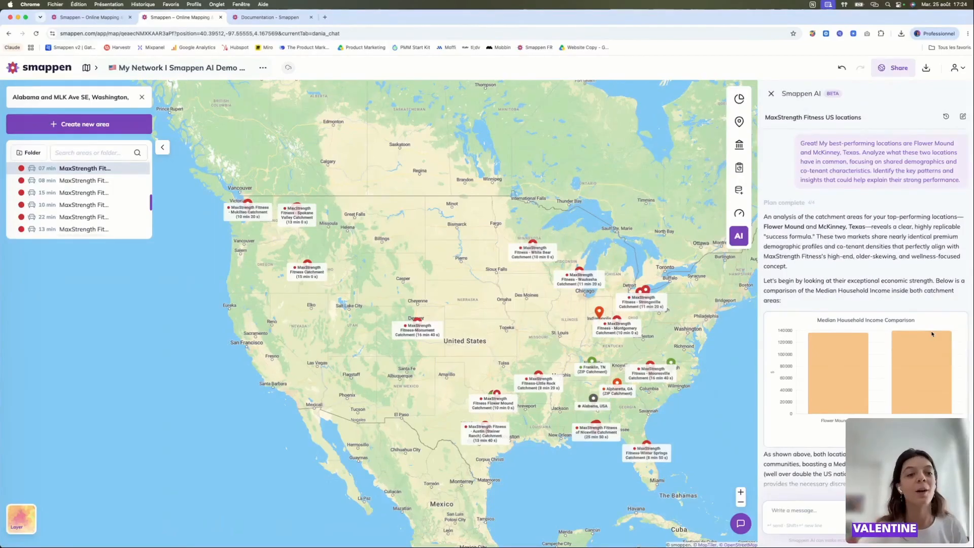
scroll(932, 333, down, 8)
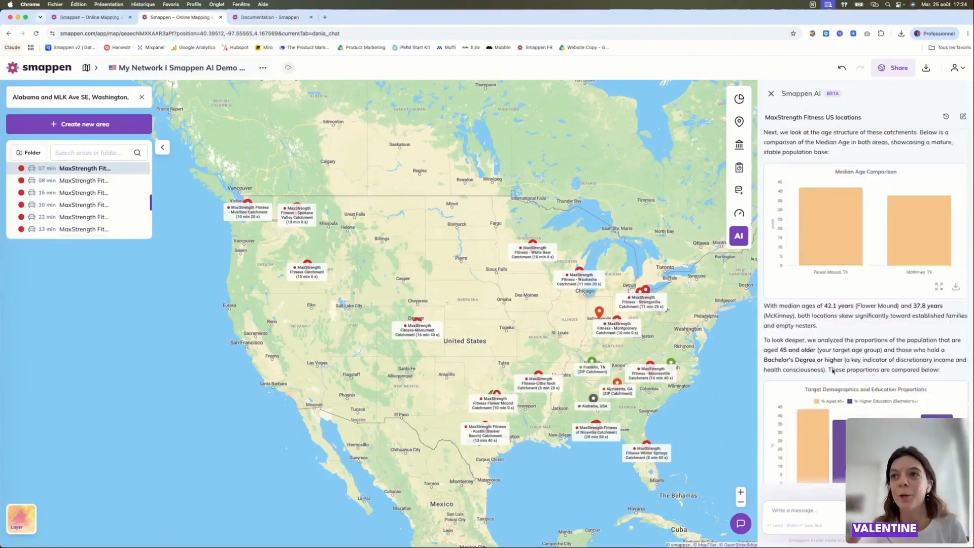
scroll(833, 371, down, 15)
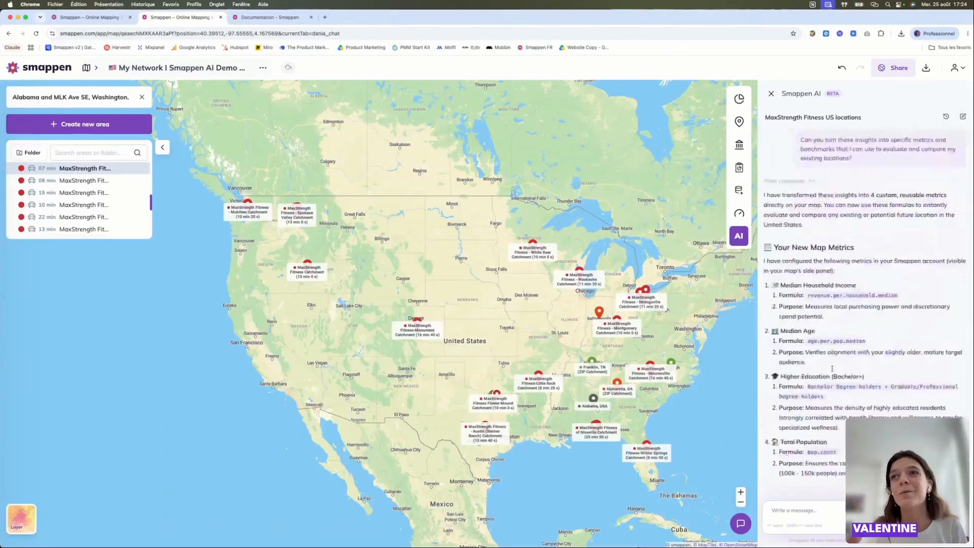
scroll(832, 369, down, 15)
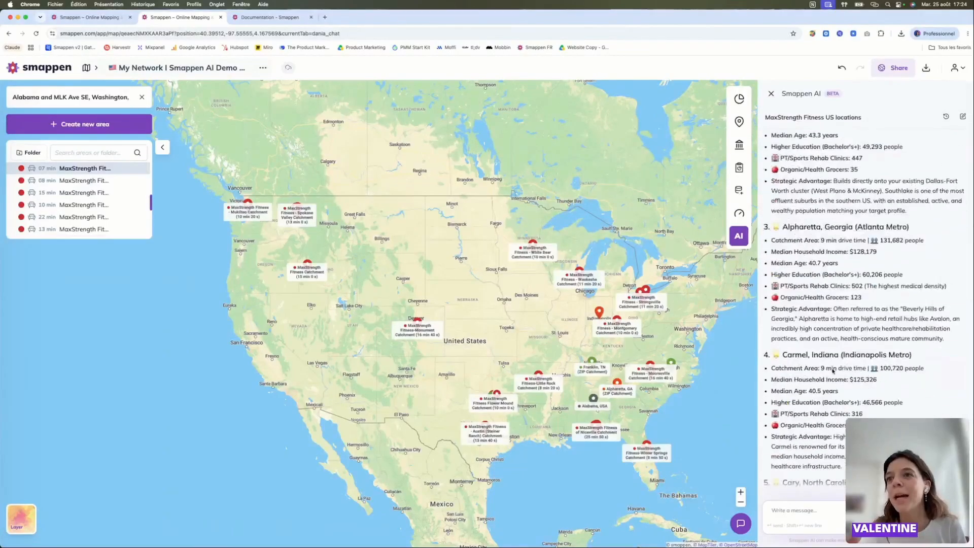
scroll(832, 371, up, 10)
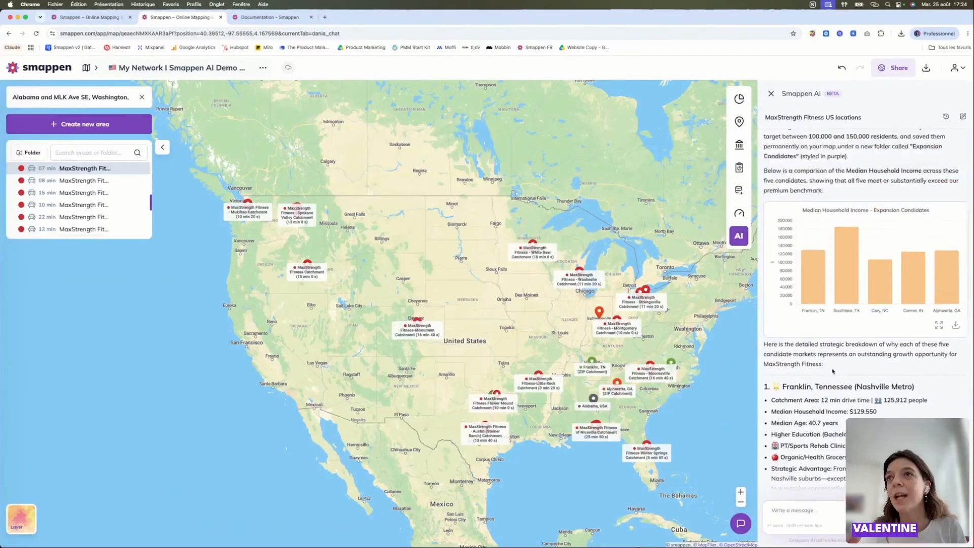
scroll(833, 371, up, 5)
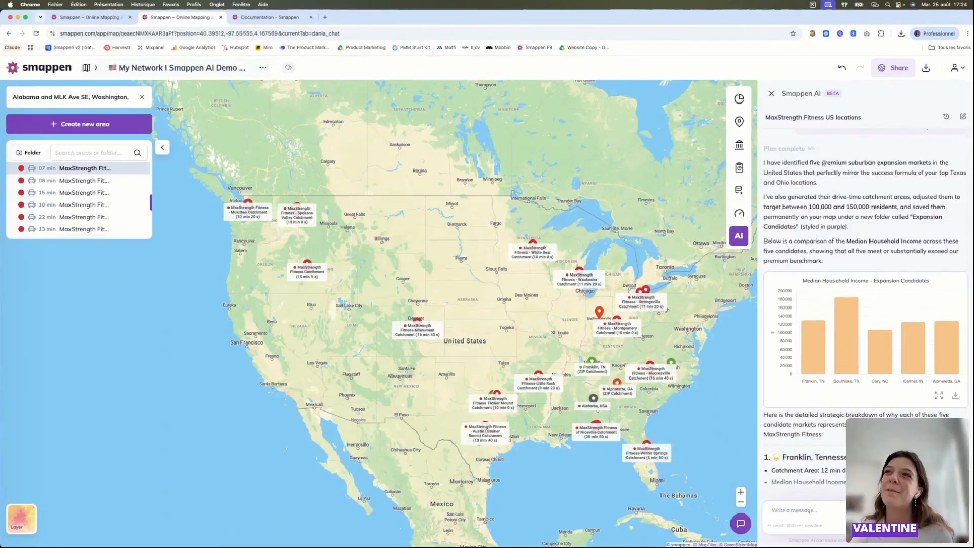
- Examine the AI breakdown of the five expansion candidates, from the household income chart through Franklin, Southlake, Alpharetta, Carmel and Cary
scroll(907, 164, down, 2)
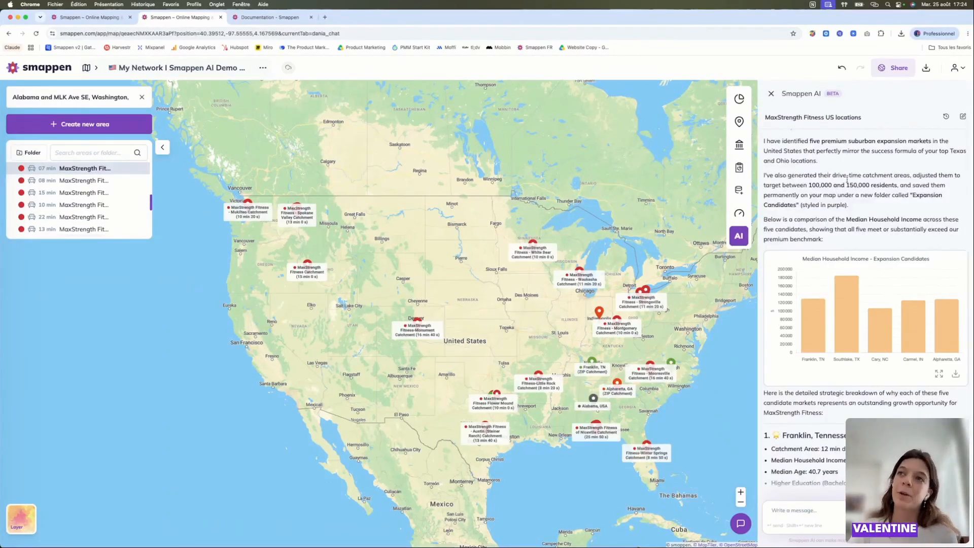
scroll(871, 186, down, 2)
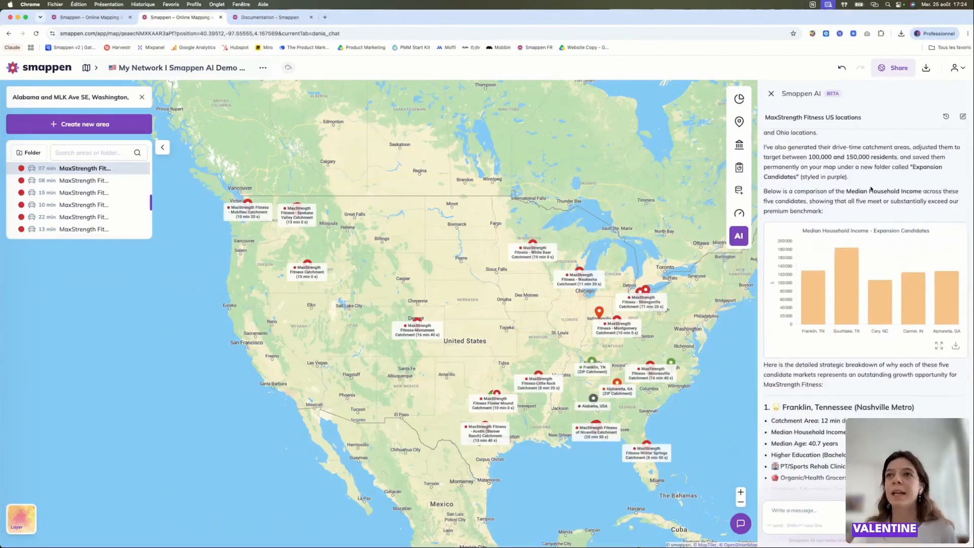
scroll(870, 189, down, 5)
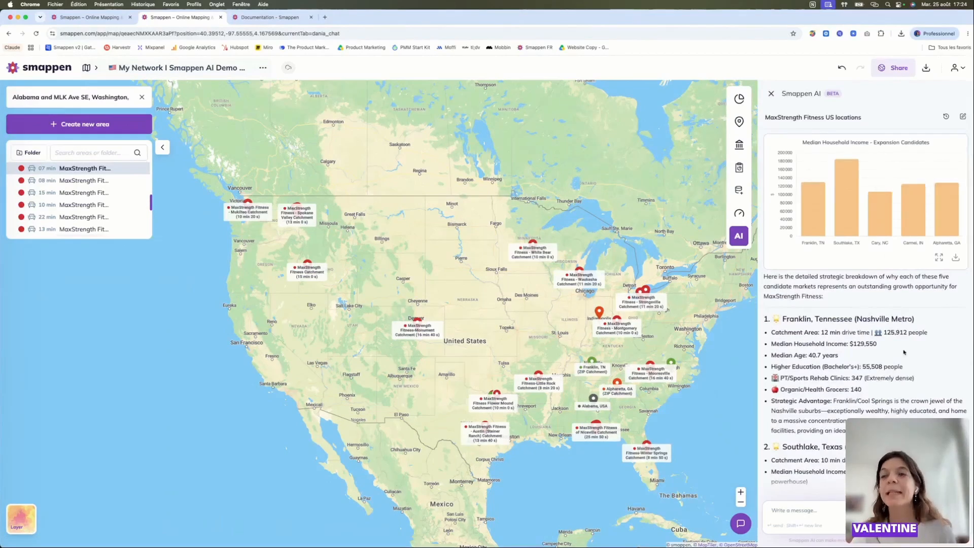
scroll(925, 301, down, 3)
scroll(863, 274, down, 2)
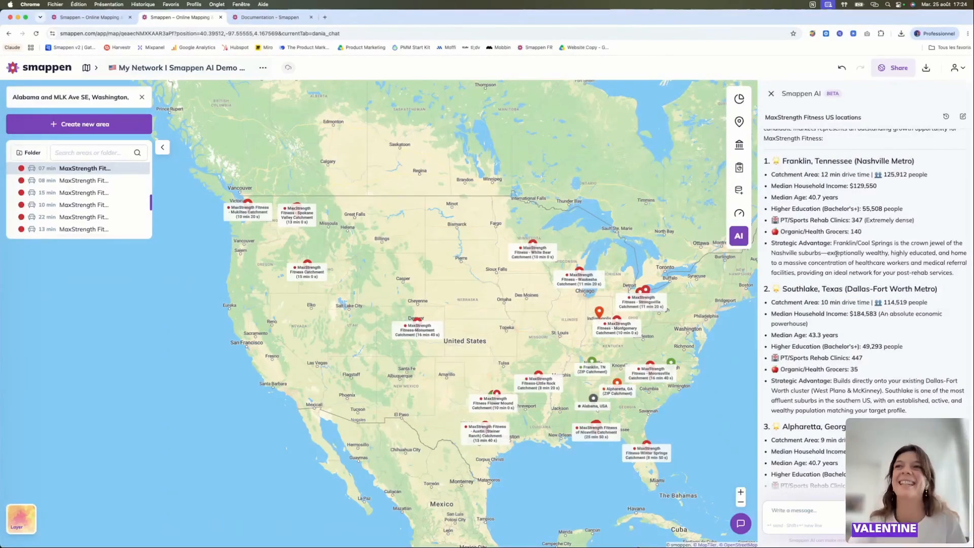
scroll(812, 167, down, 1)
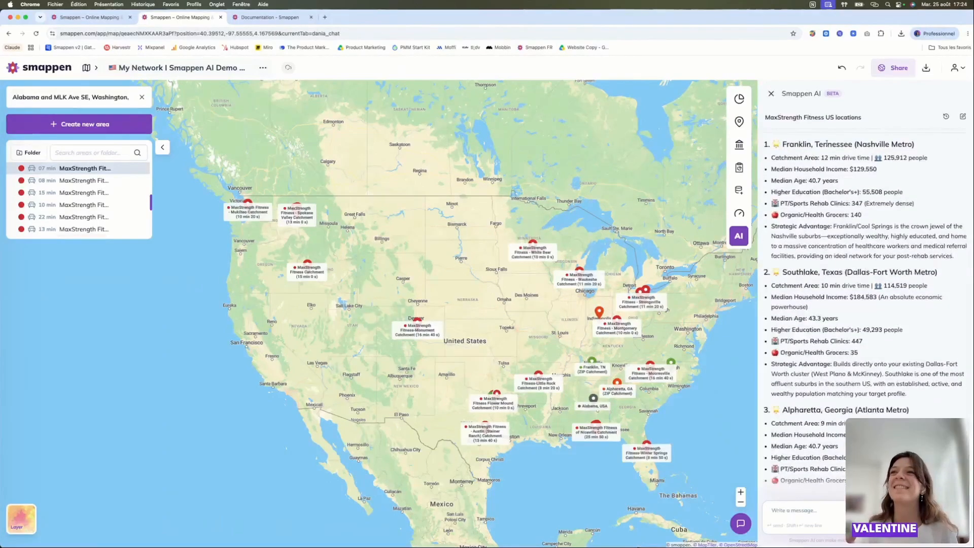
scroll(818, 188, down, 1)
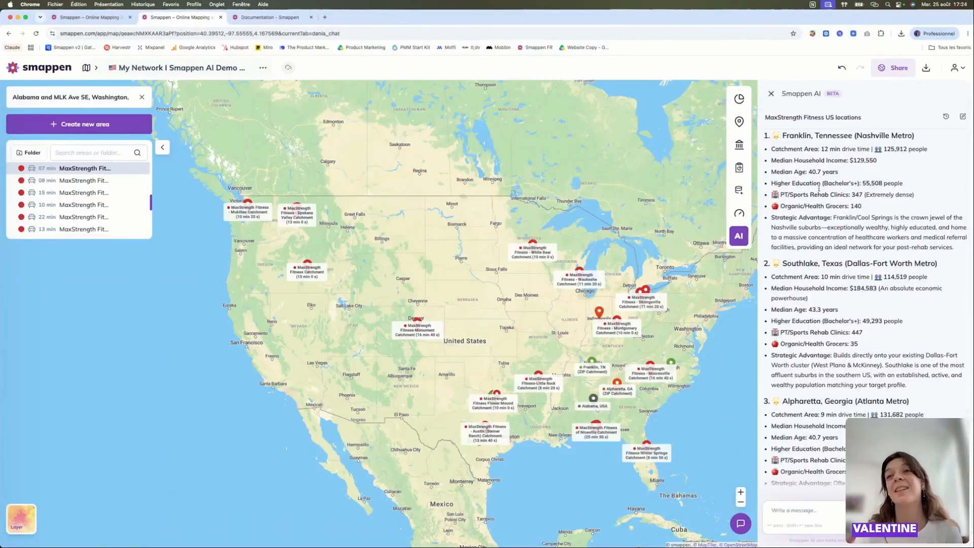
scroll(819, 190, down, 1)
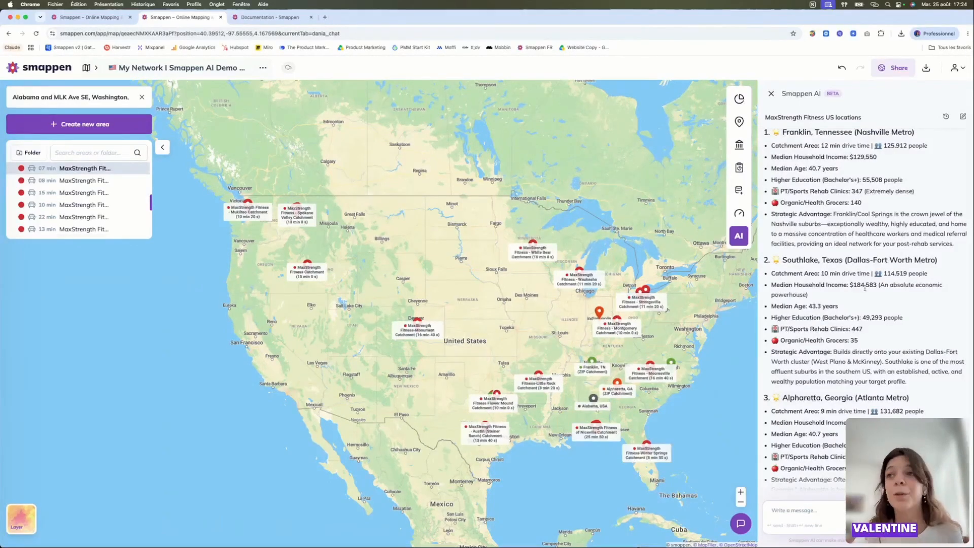
scroll(865, 288, down, 3)
scroll(896, 304, down, 15)
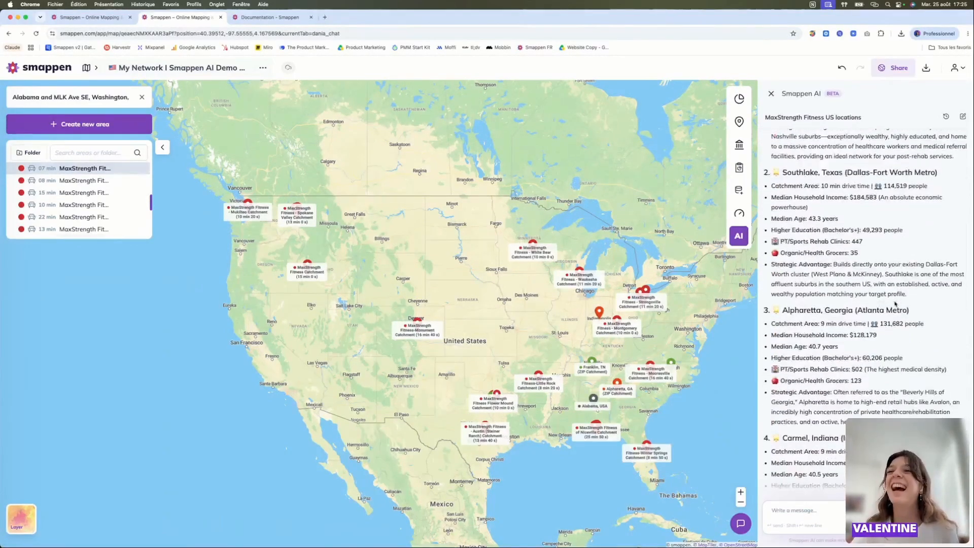
scroll(896, 304, down, 1)
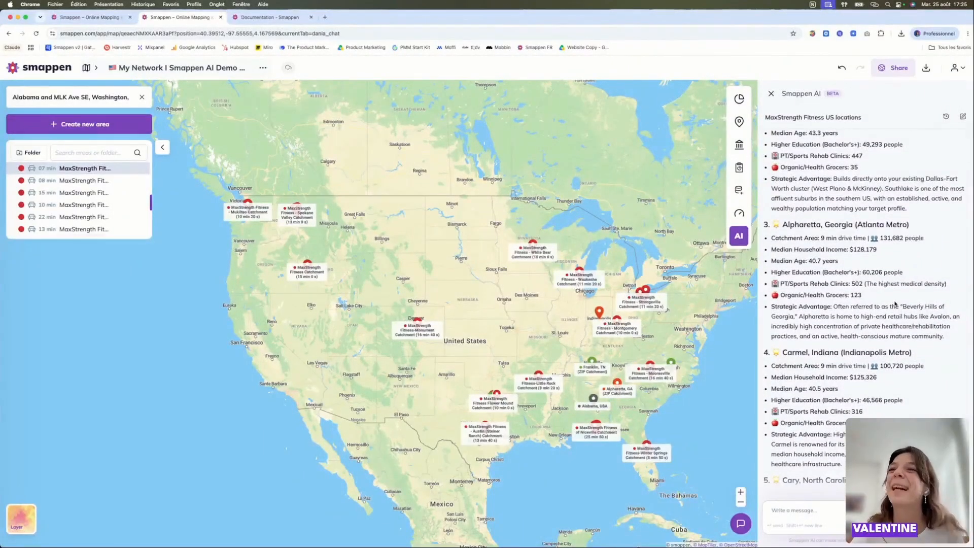
scroll(896, 304, down, 1)
scroll(898, 295, down, 20)
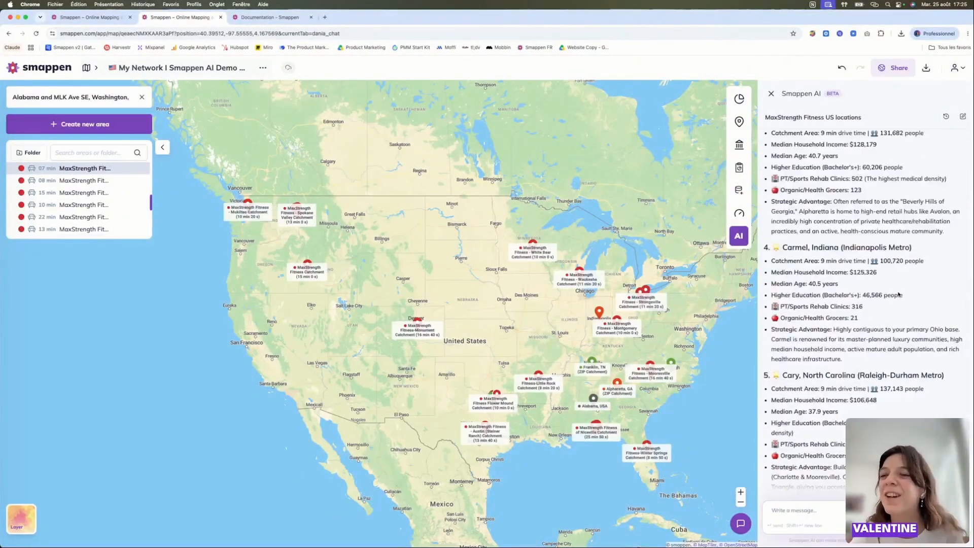
scroll(862, 292, down, 5)
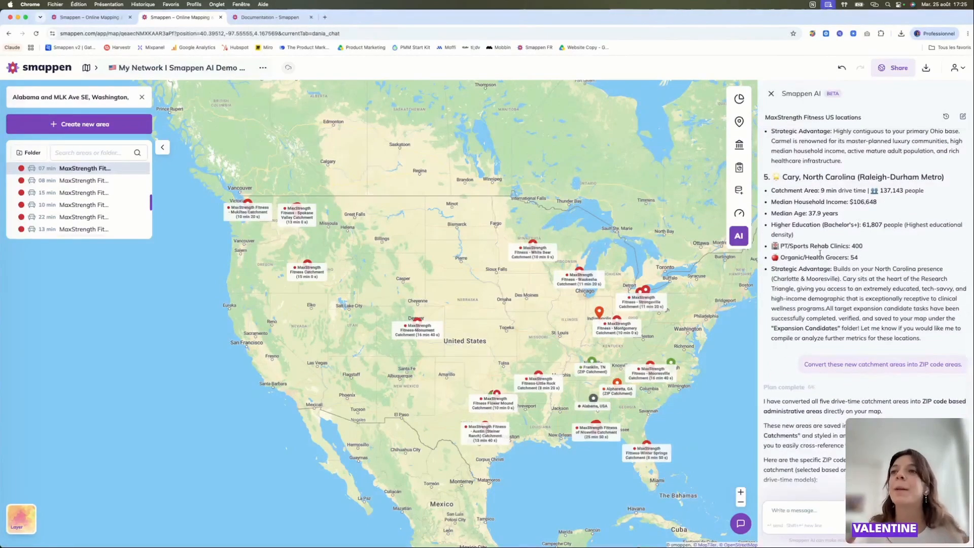
scroll(804, 295, down, 7)
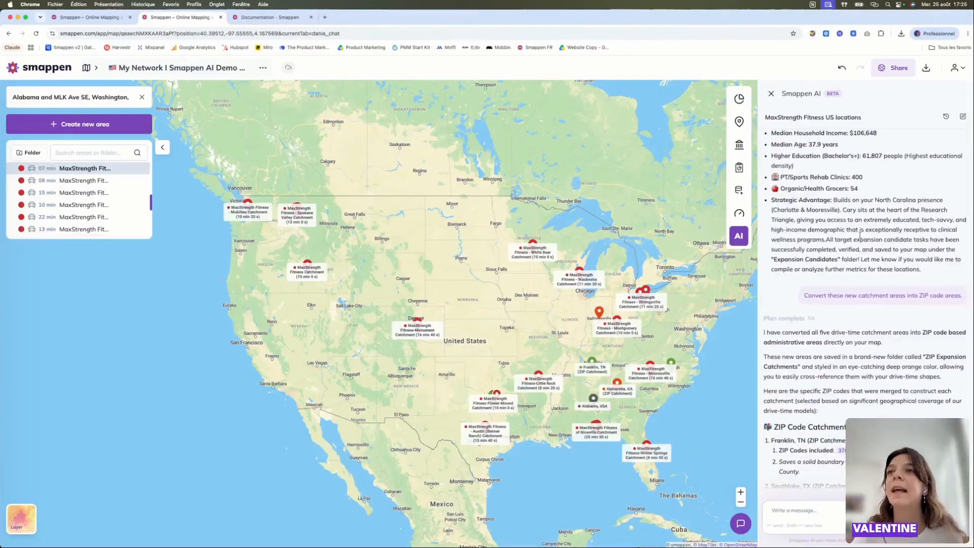
scroll(860, 234, down, 2)
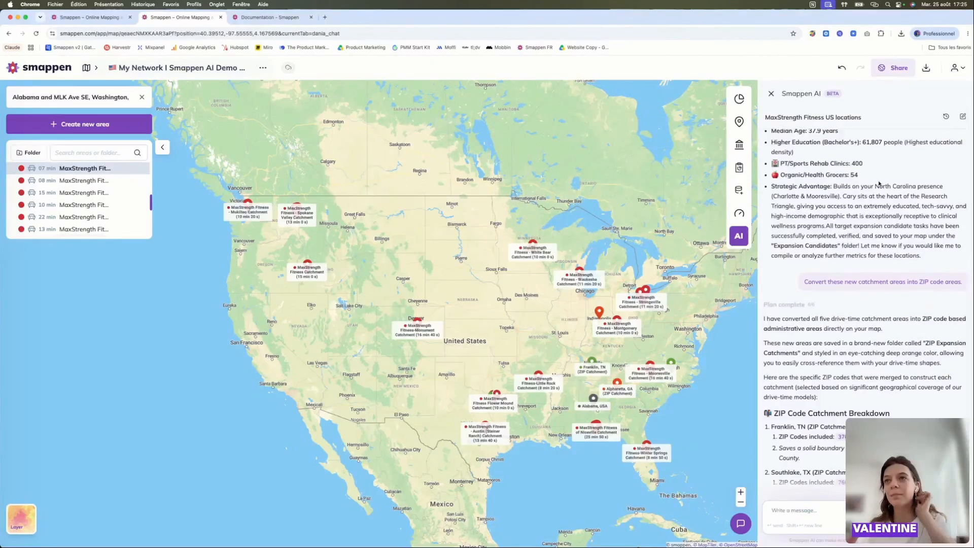
- Collapse the Sold Locations folder and expand Available Locations to review how the network's areas are organised
scroll(81, 197, up, 5)
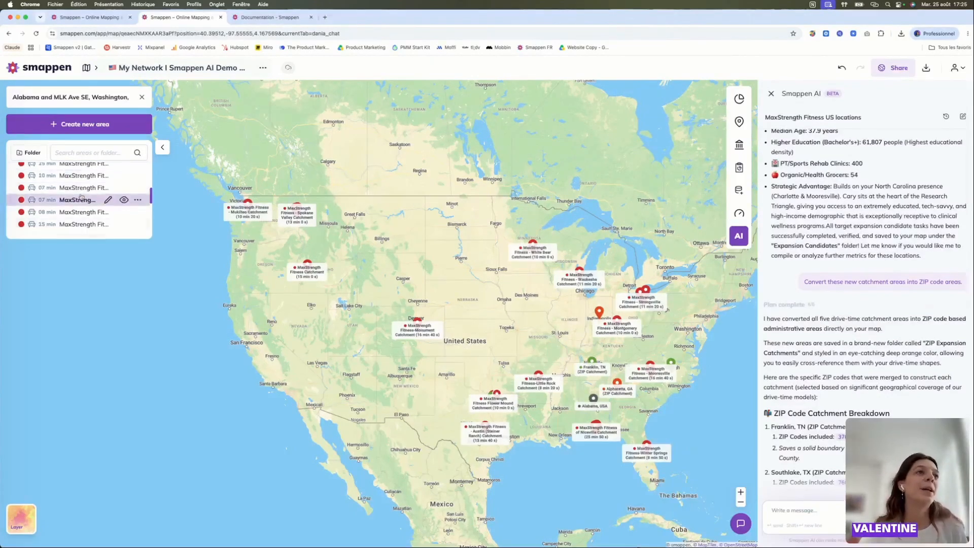
click(51, 188)
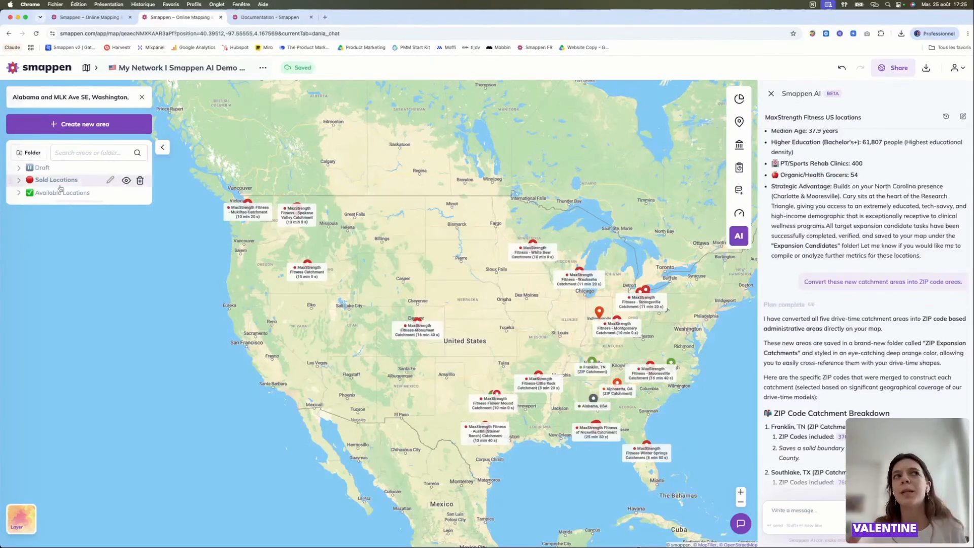
click(60, 192)
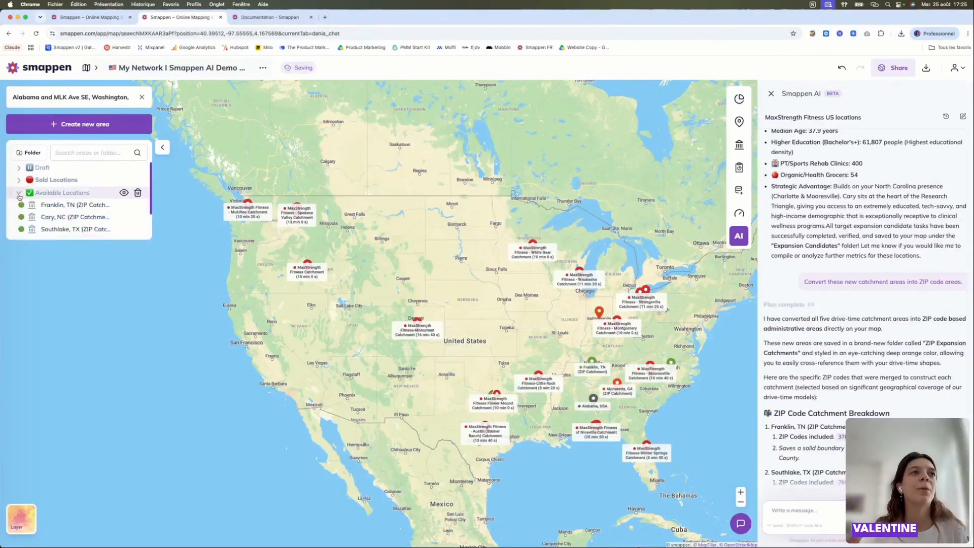
scroll(84, 204, down, 1)
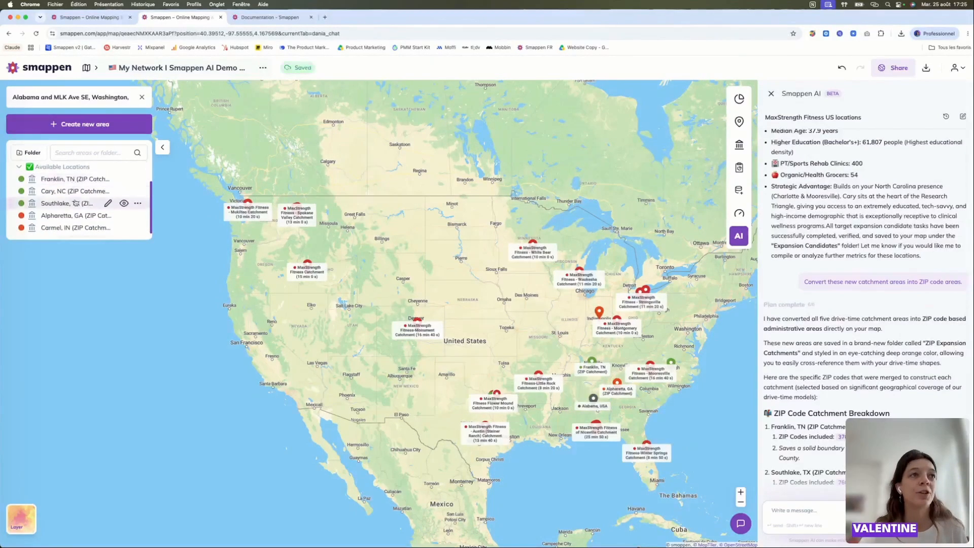
scroll(76, 204, up, 1)
click(50, 179)
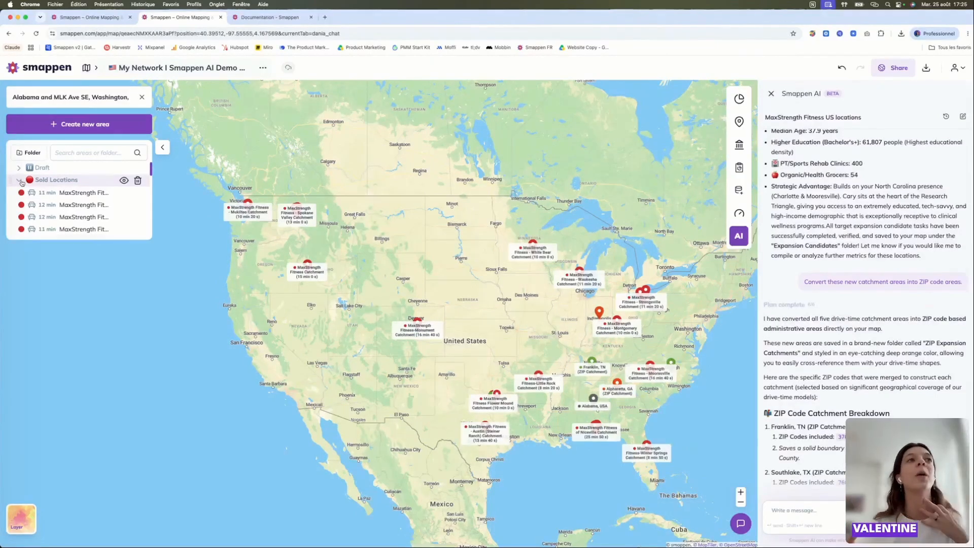
click(20, 181)
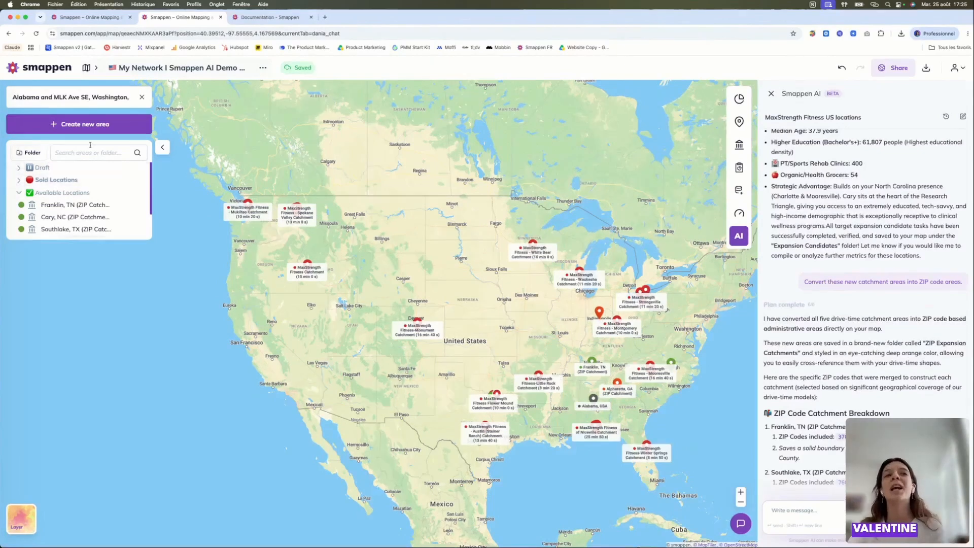
- Recolor the Alpharetta, GA and Carmel, IN ZIP catchments in Available Locations green
scroll(56, 203, down, 2)
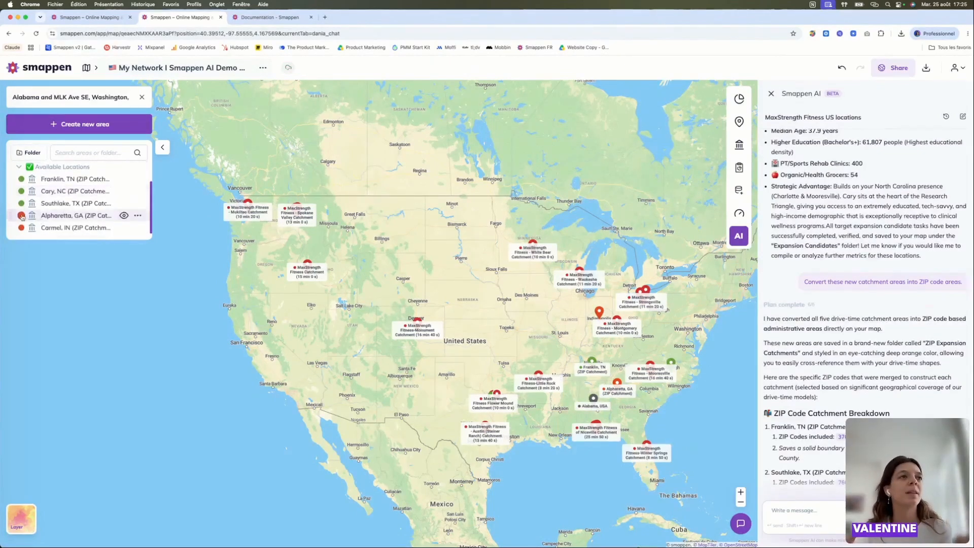
click(21, 215)
click(60, 238)
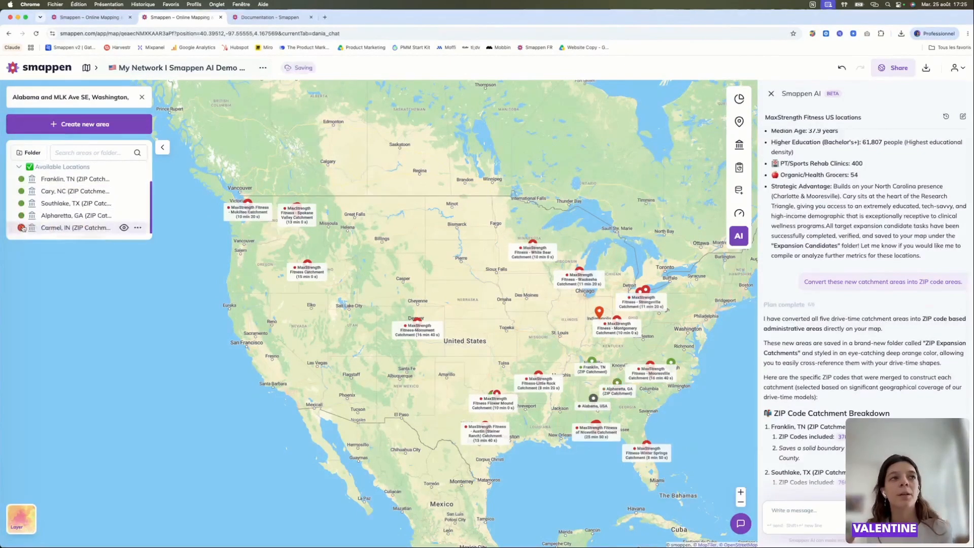
click(60, 250)
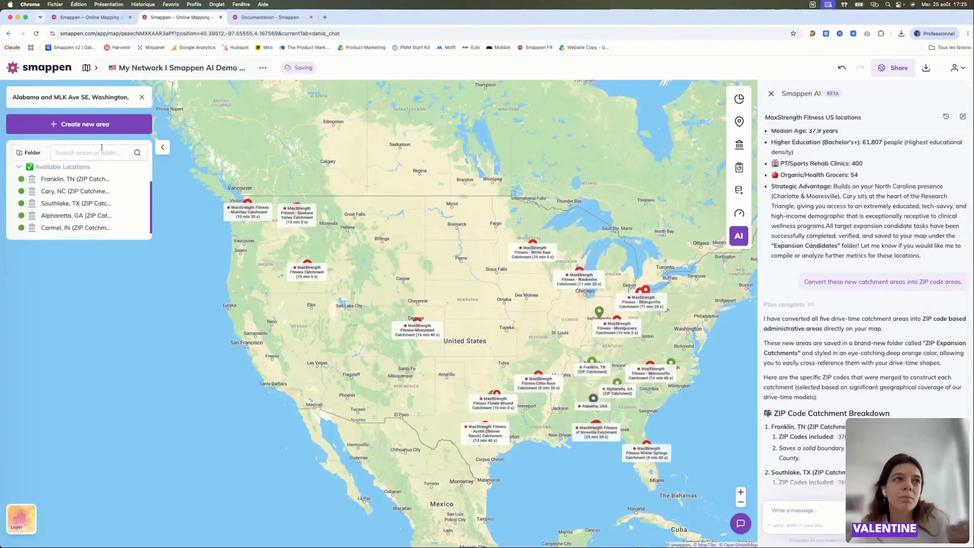
scroll(71, 224, up, 2)
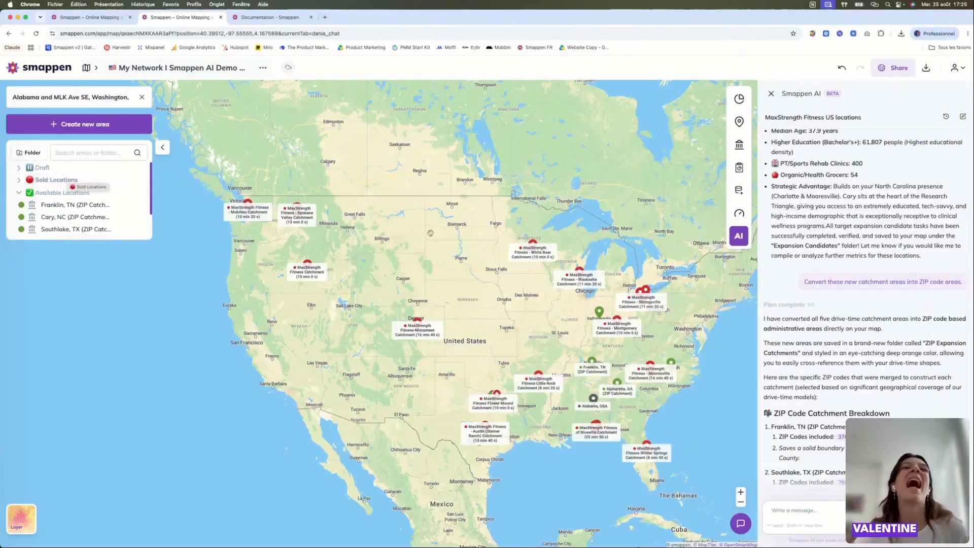
- Review the map's sharing options and the website embed preview and code, and close them
click(893, 70)
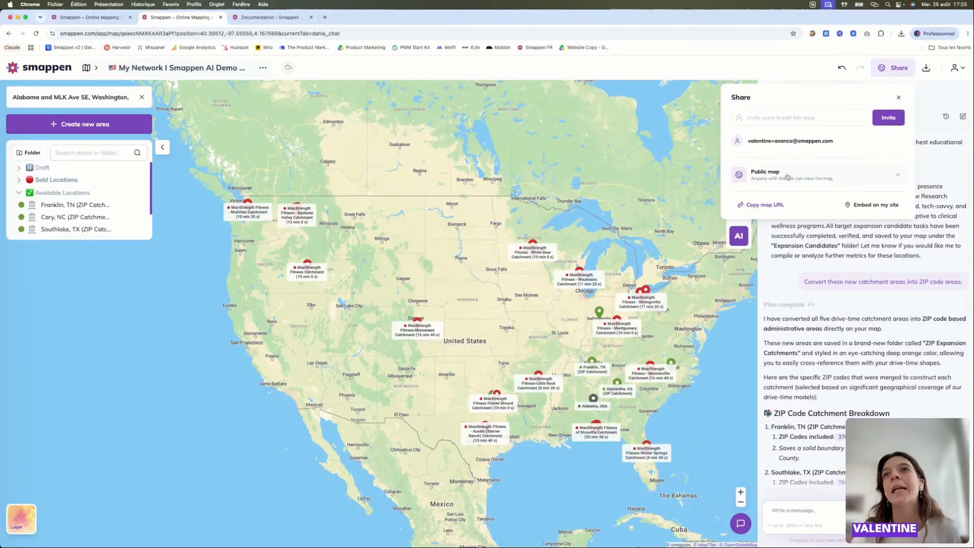
click(856, 204)
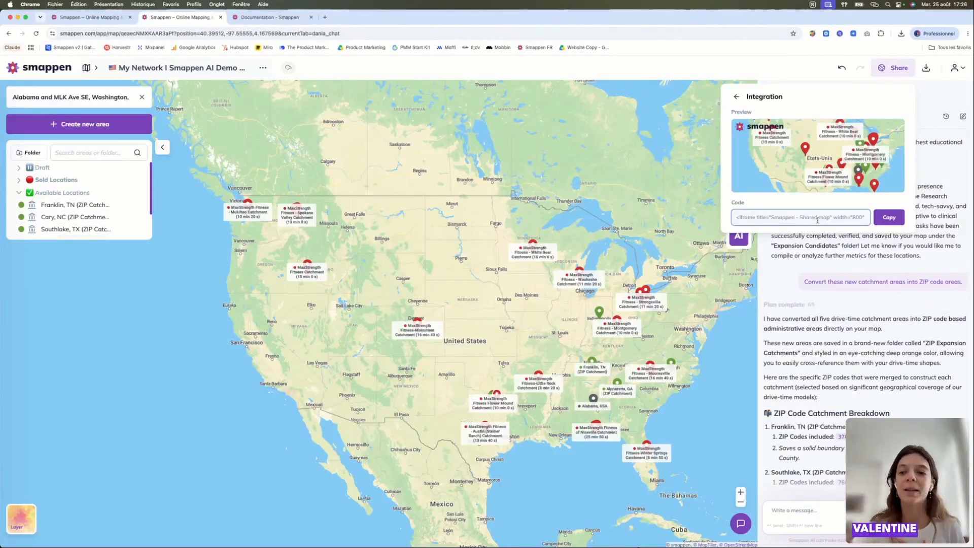
click(737, 97)
click(926, 222)
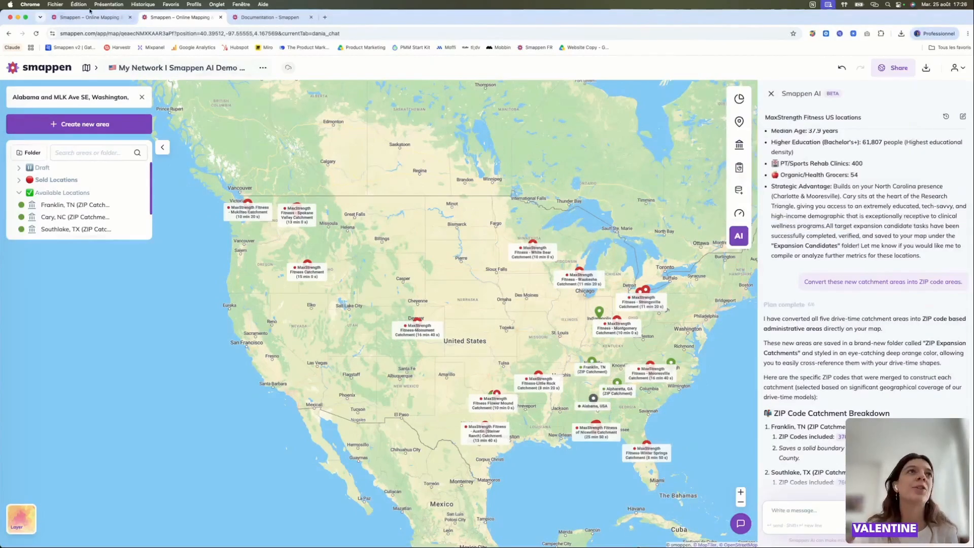
- Check the AI request's progress on the first demo map and return to the other map's ZIP code conversion answer
click(104, 18)
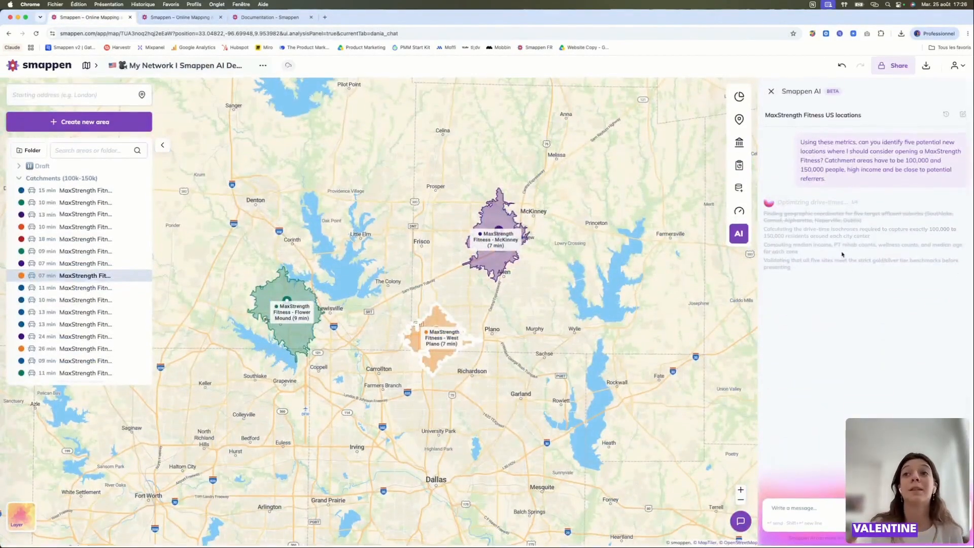
click(177, 18)
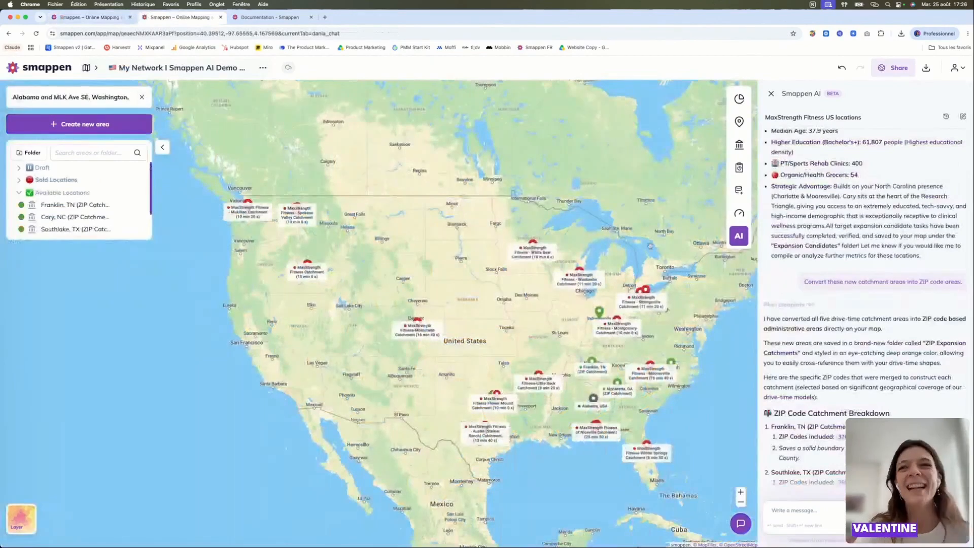
scroll(864, 306, down, 2)
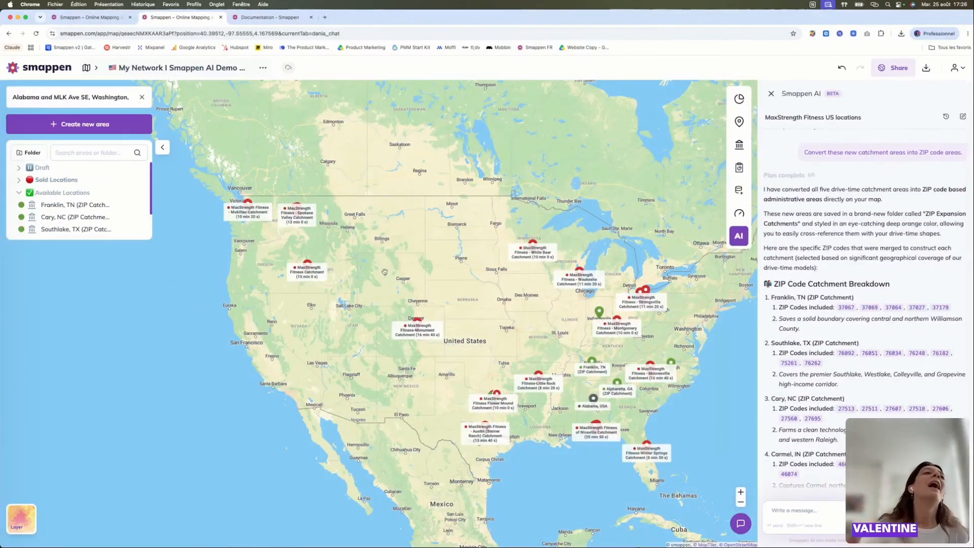
- Show the Franklin, TN ZIP catchment on the map and examine the AI conversion prompt, ZIP code breakdown and strategic use notes
click(70, 210)
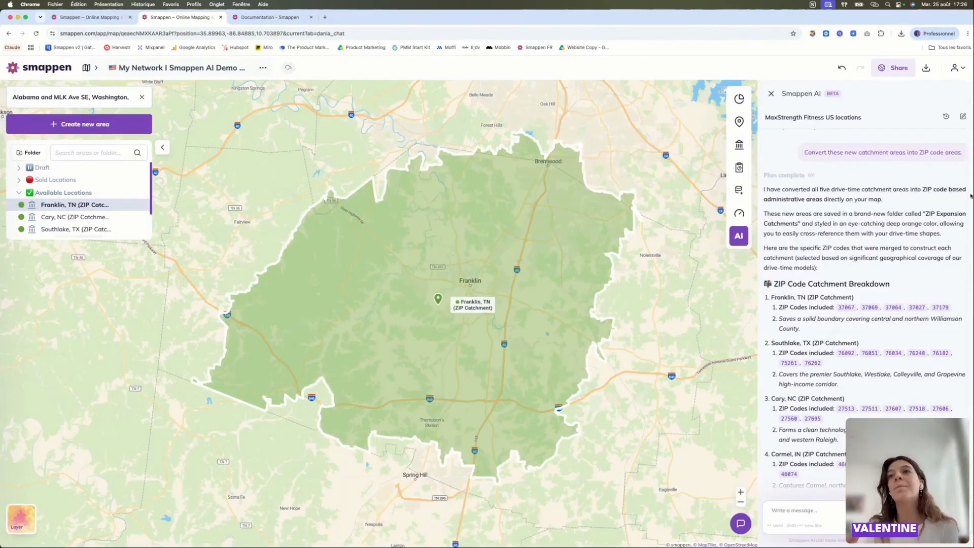
scroll(802, 153, down, 1)
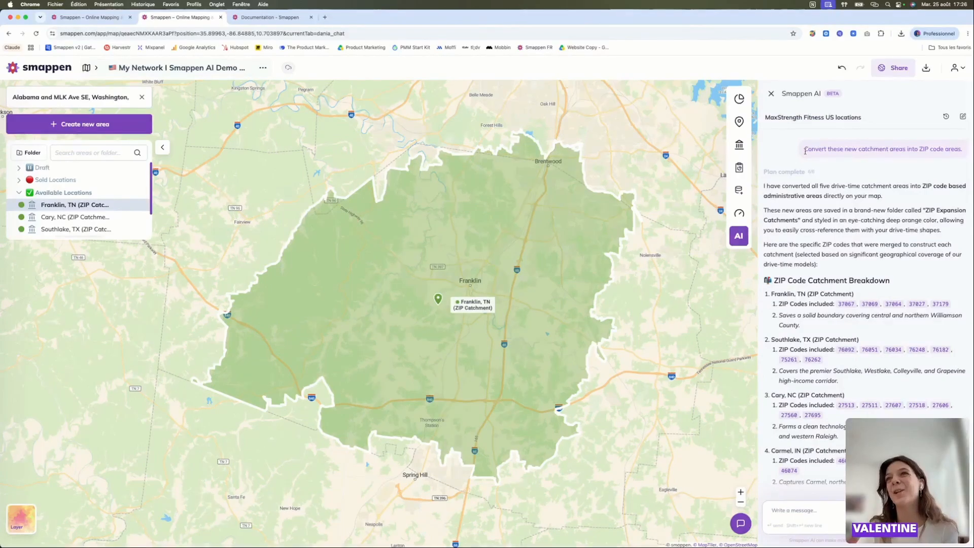
drag(805, 151, 968, 154)
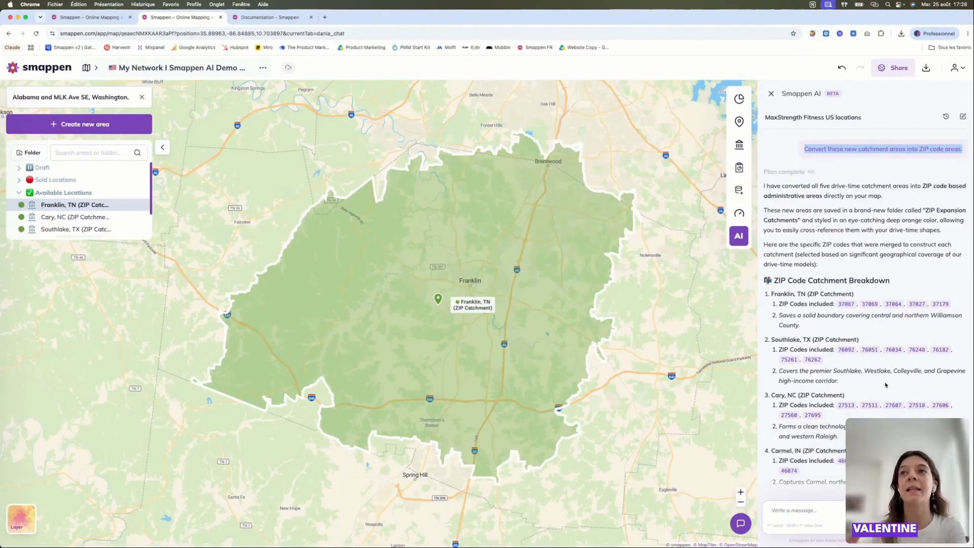
scroll(885, 385, down, 3)
scroll(854, 335, down, 2)
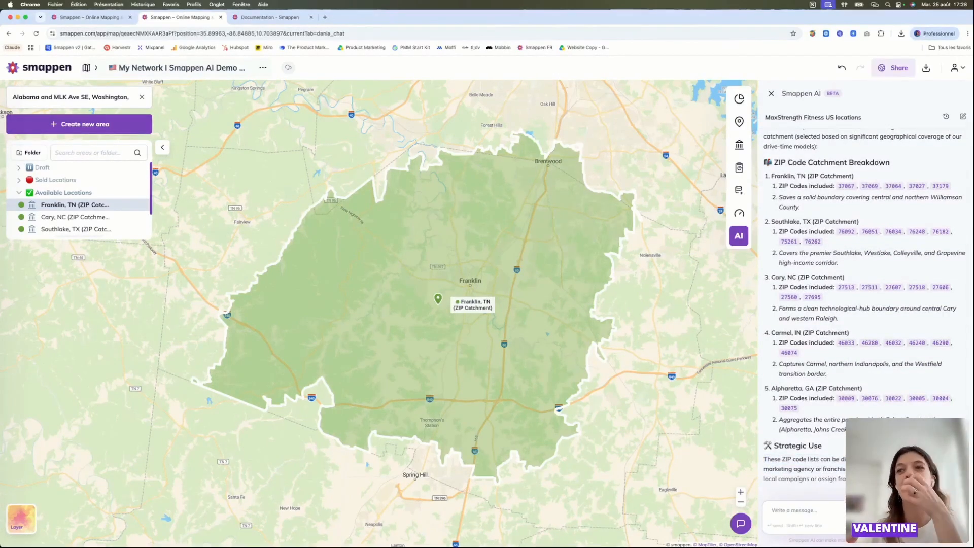
triple_click(789, 459)
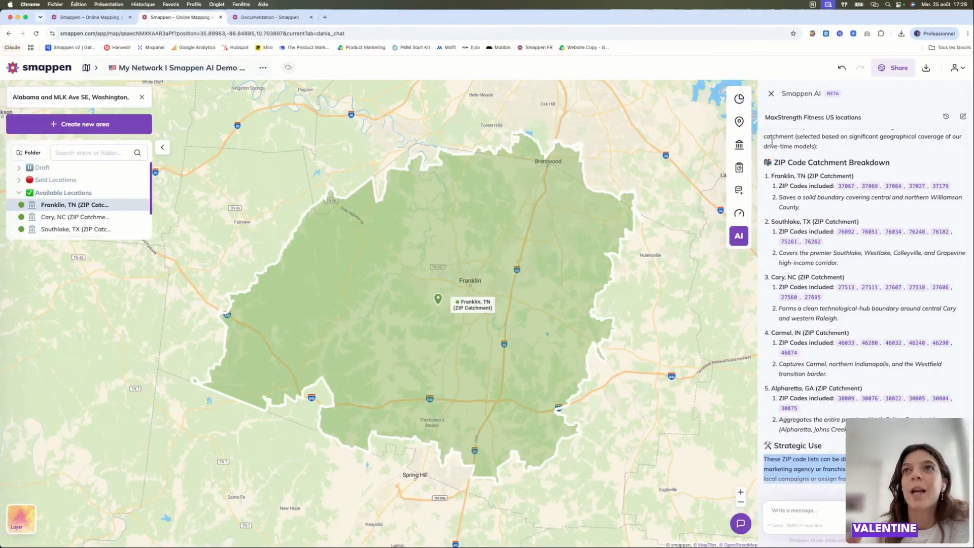
mouse_move(738, 167)
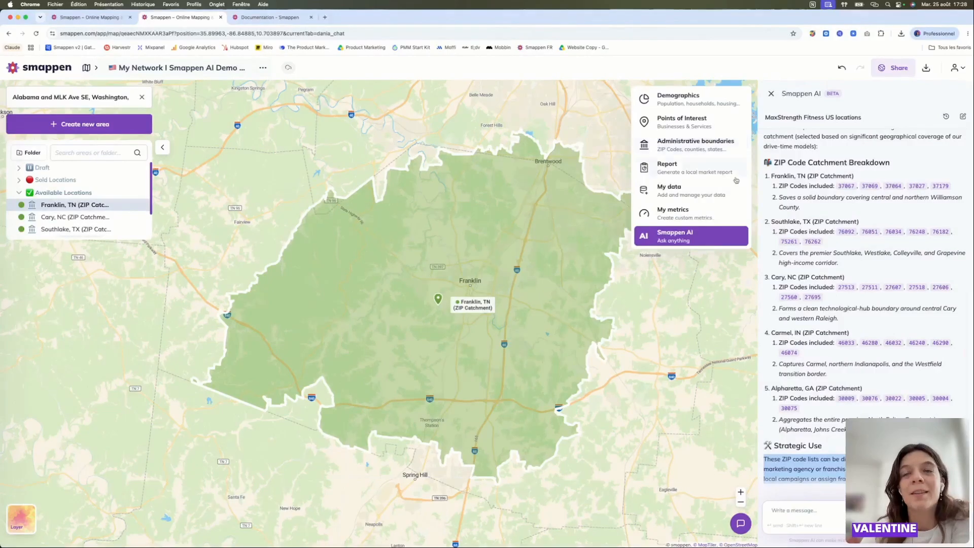
- Generate the local market report for Franklin, TN (ZIP Catchment), download it and open the report document in Pages
click(732, 170)
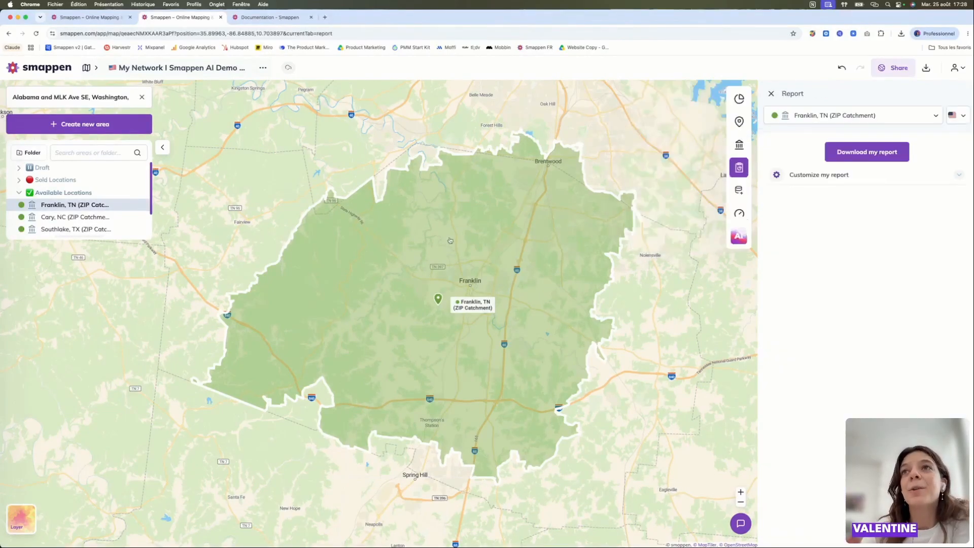
scroll(523, 302, up, 3)
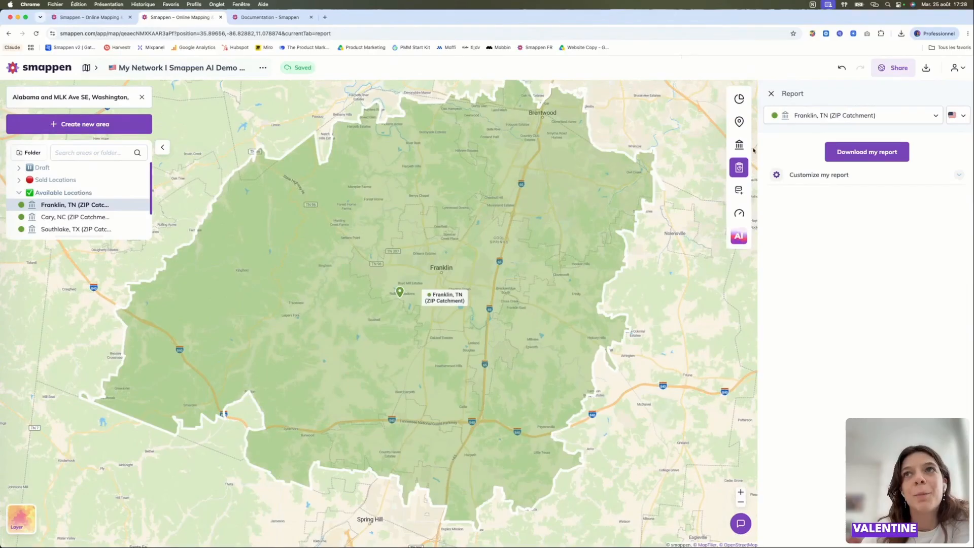
click(883, 151)
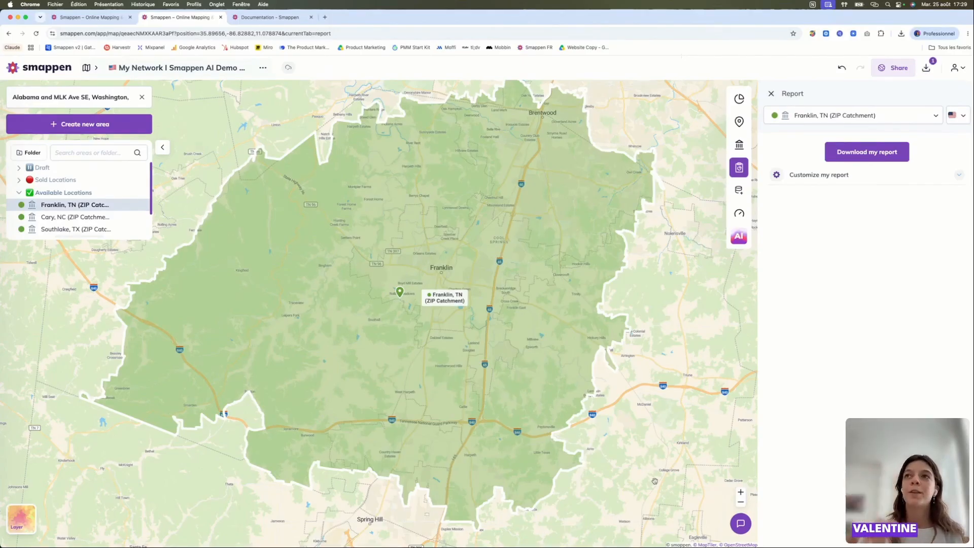
click(926, 69)
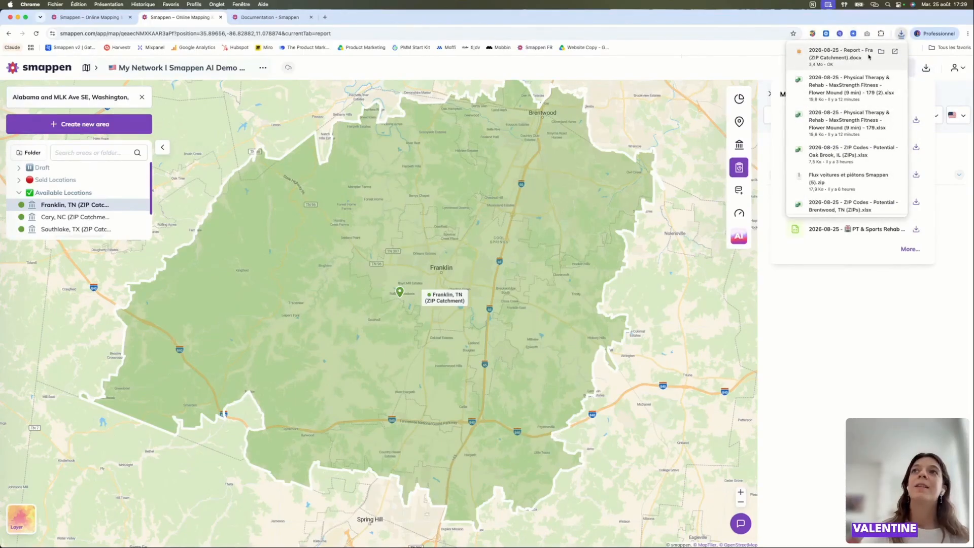
click(798, 65)
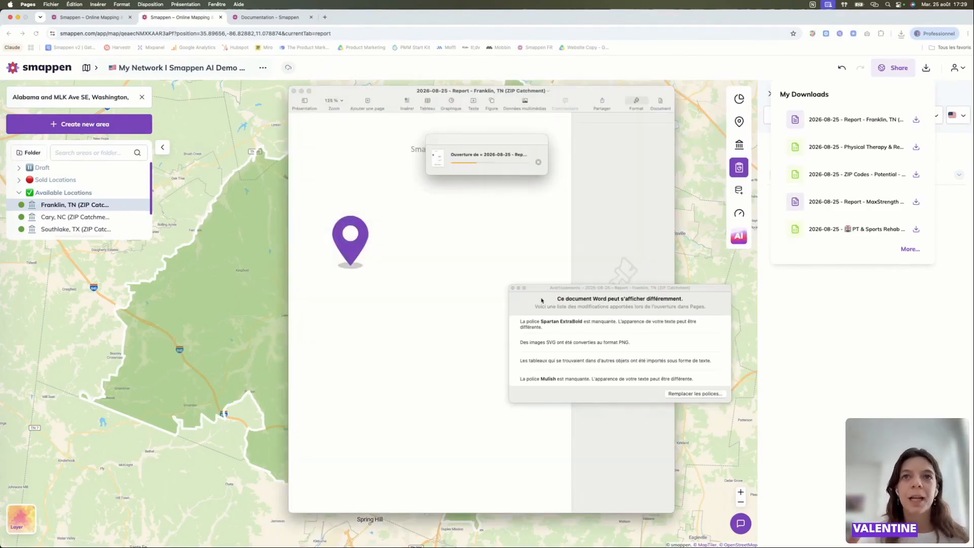
- Review the report's cover, area overview and population pages, dismissing the font notices and minimizing the duplicate copy
click(513, 288)
scroll(377, 268, down, 1)
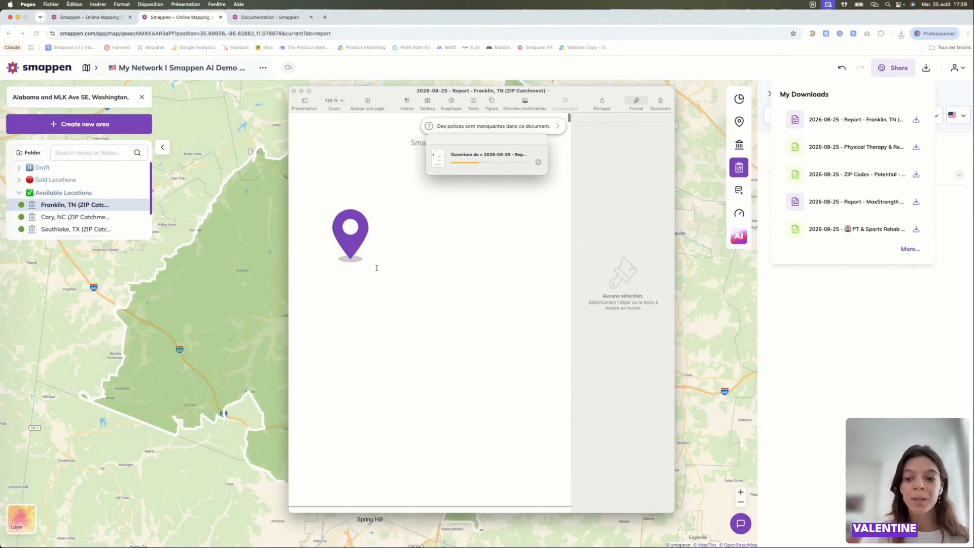
scroll(376, 268, down, 20)
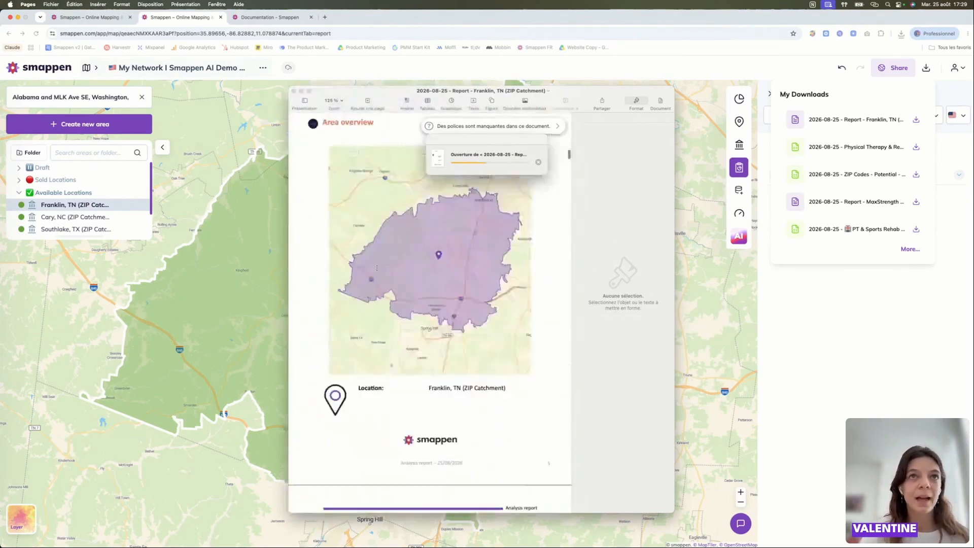
scroll(376, 268, down, 15)
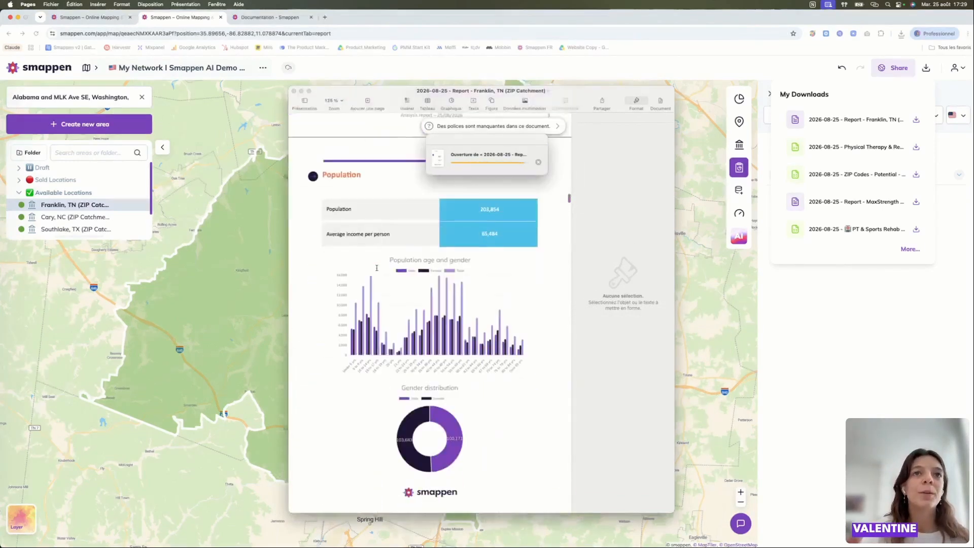
scroll(377, 268, down, 8)
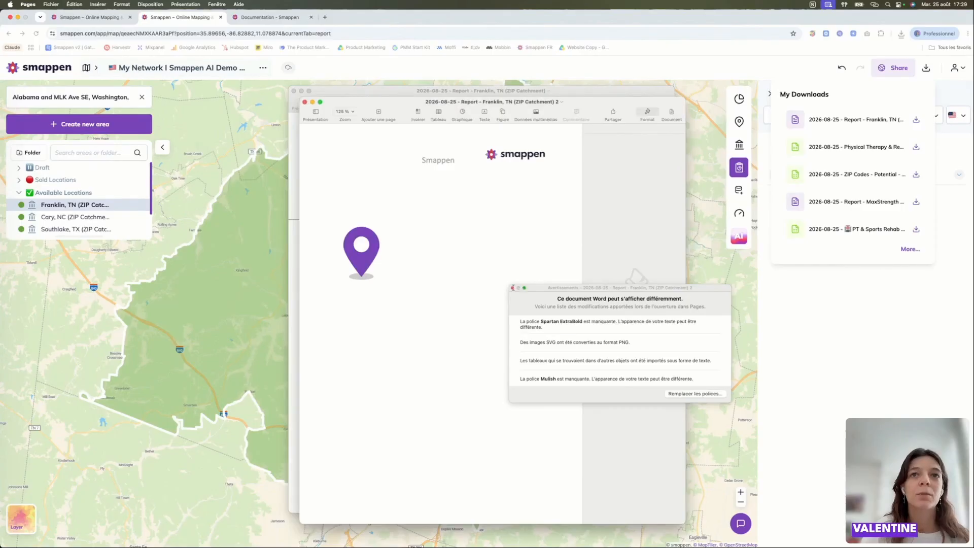
click(514, 288)
click(313, 101)
- Examine the report's age group, education, employment, households and housing pages, and the list of the 50 closest POI
scroll(418, 296, down, 10)
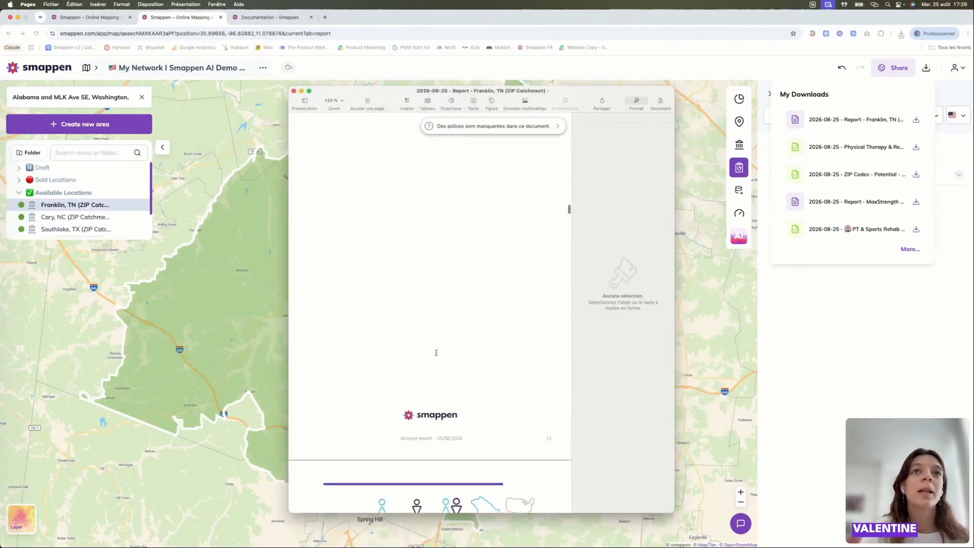
scroll(418, 296, down, 10)
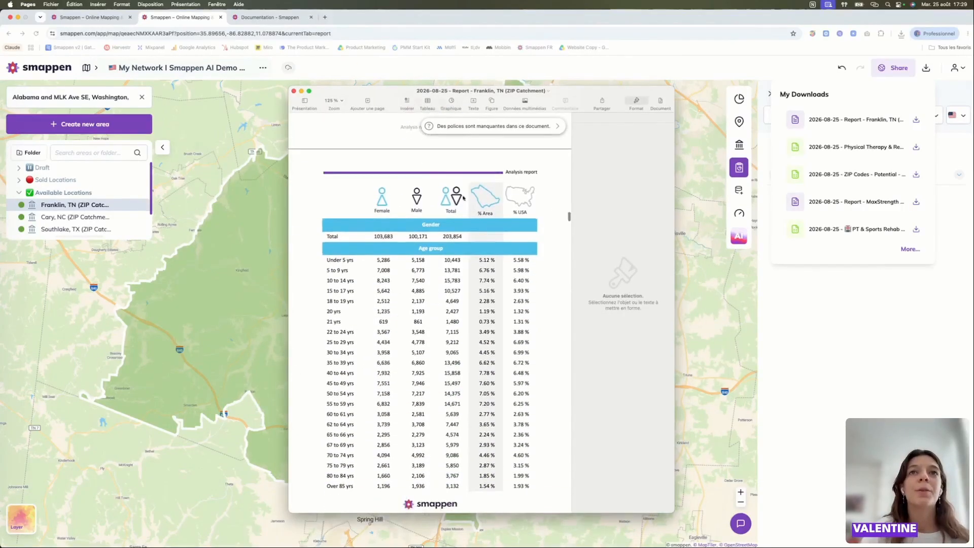
scroll(437, 467, down, 10)
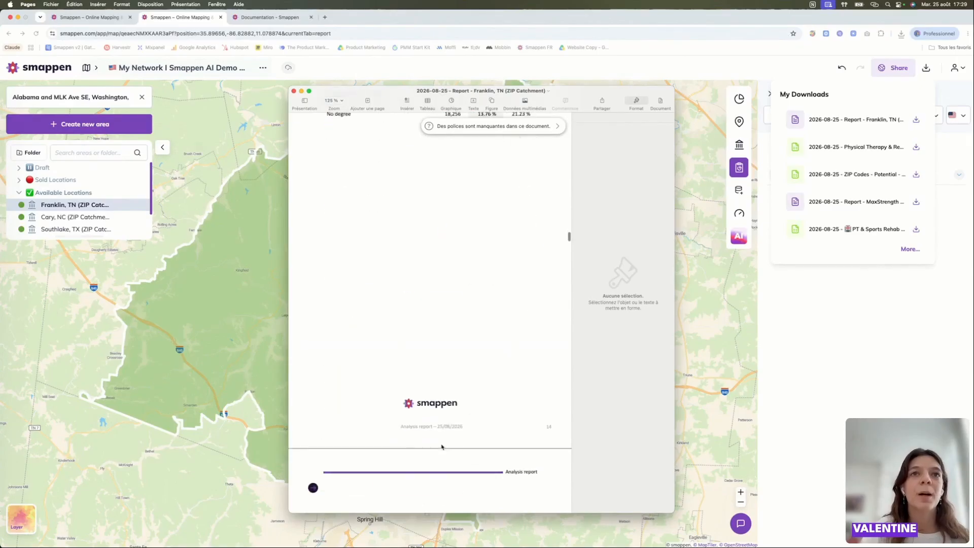
scroll(441, 447, down, 15)
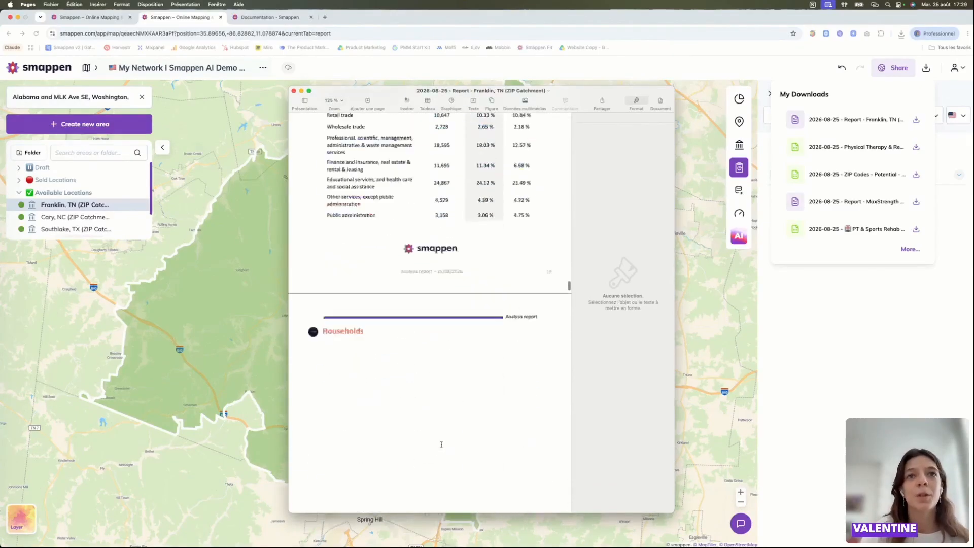
scroll(441, 445, down, 15)
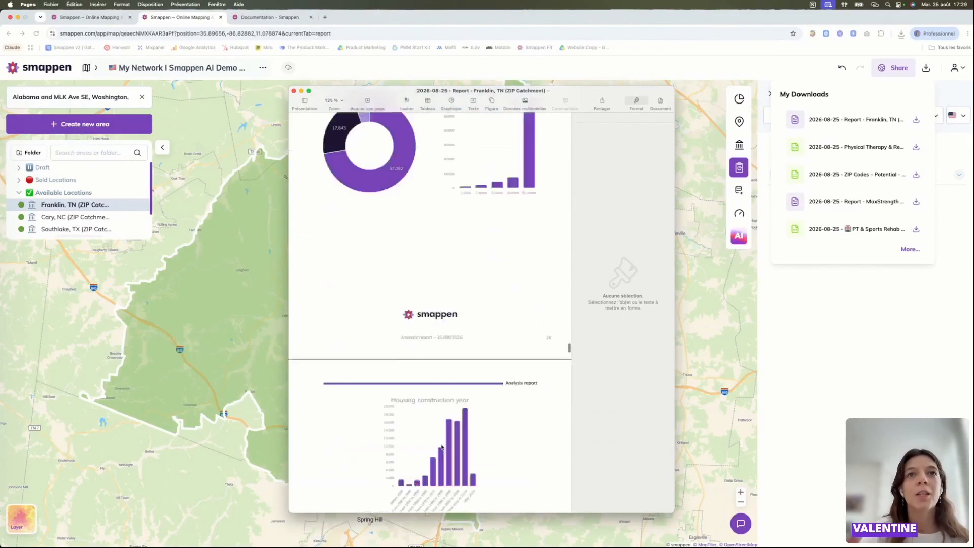
scroll(442, 444, down, 15)
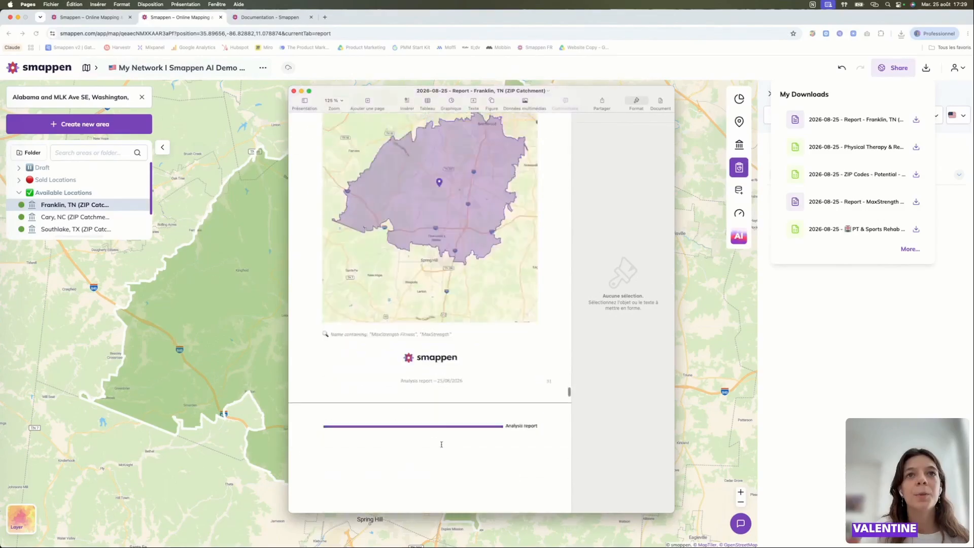
scroll(442, 447, down, 10)
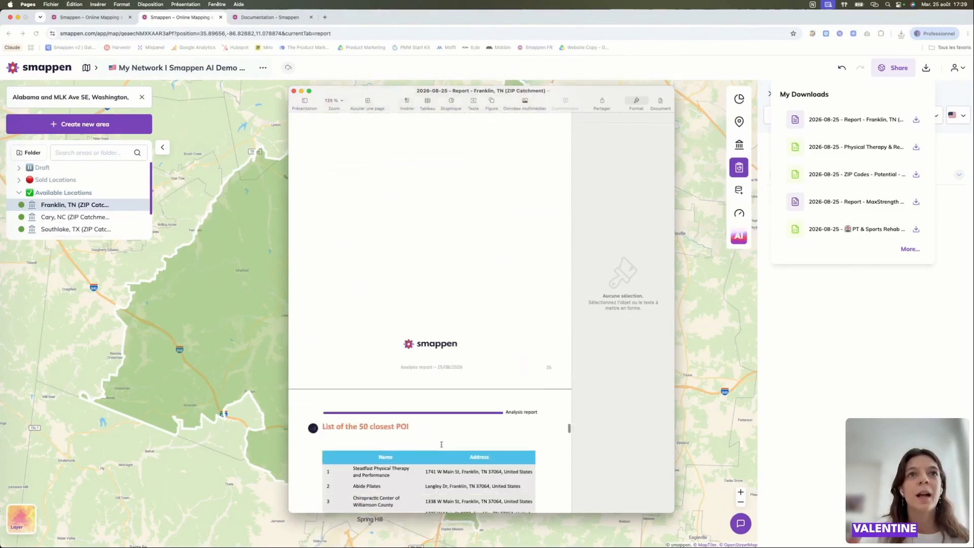
scroll(384, 294, down, 8)
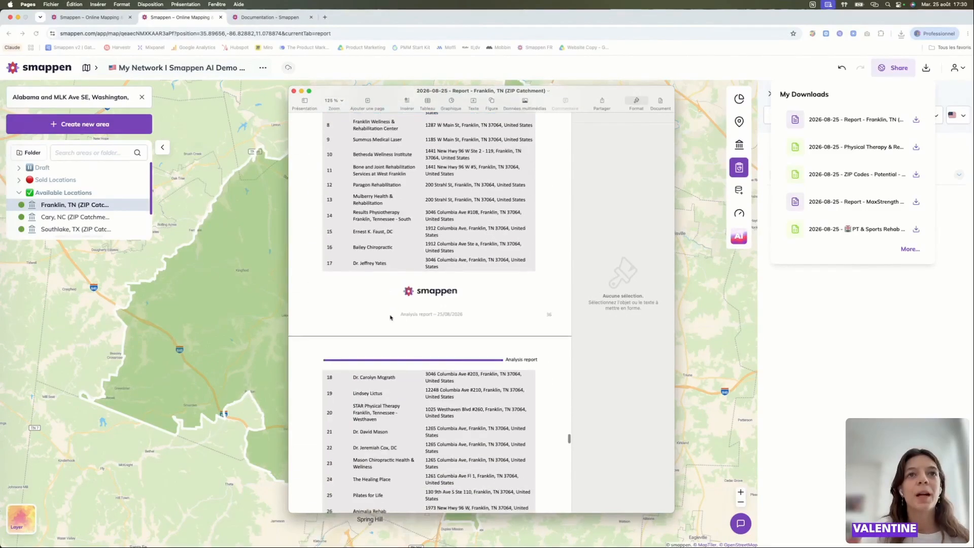
- Switch back to Smappen in the browser and view the points of interest within the Franklin, TN ZIP catchment
click(728, 228)
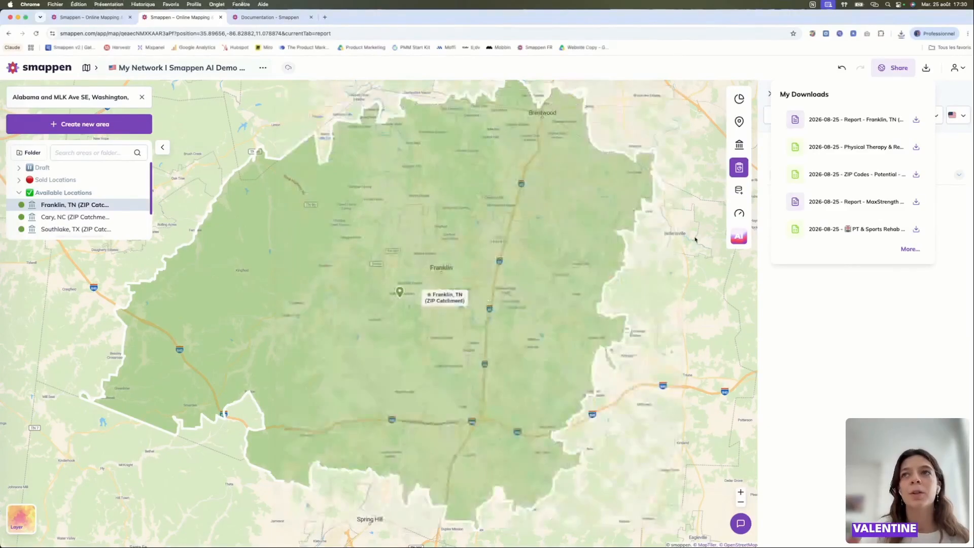
mouse_move(733, 168)
click(691, 122)
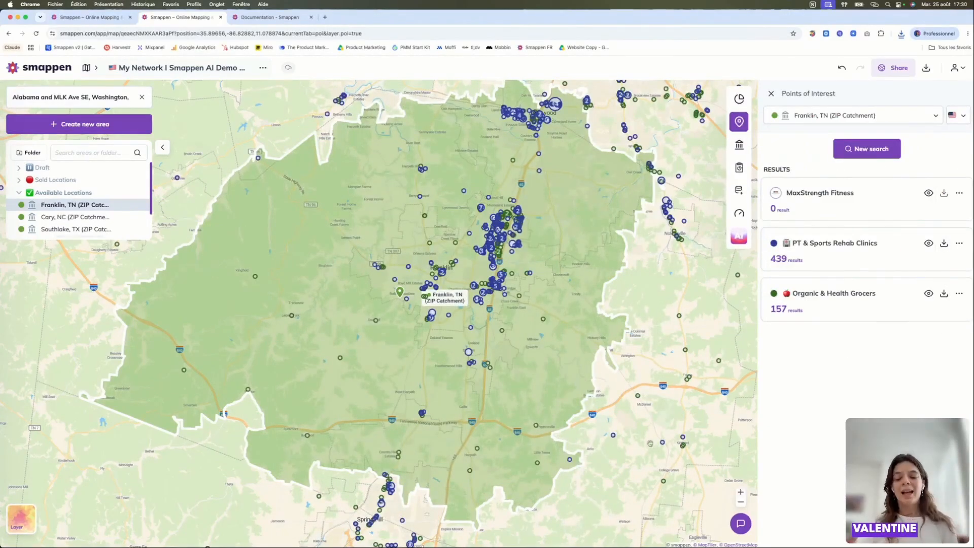
scroll(426, 232, up, 3)
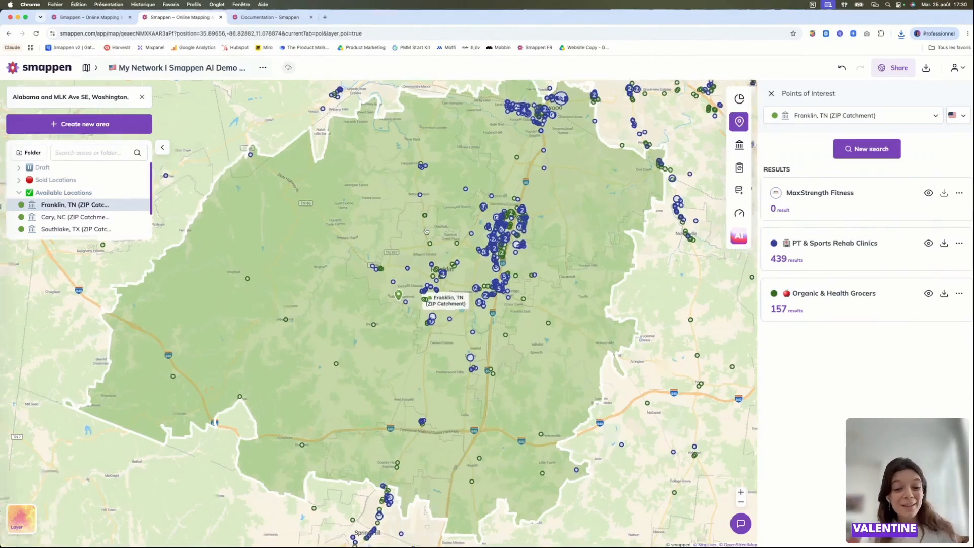
scroll(426, 232, down, 5)
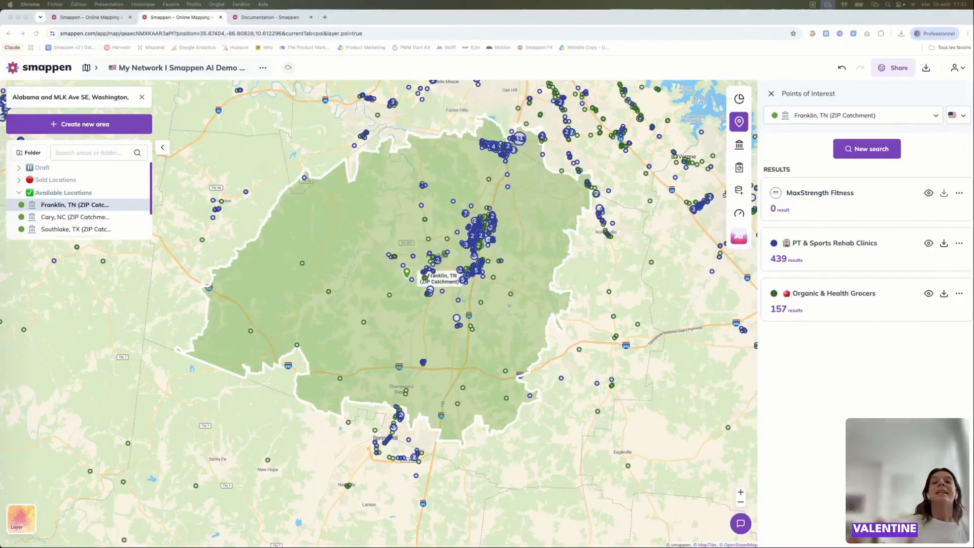
- Hide the MaxStrength Fitness, PT & Sports Rehab Clinics and Organic & Health Grocers points of interest on the map
click(772, 93)
scroll(527, 380, down, 5)
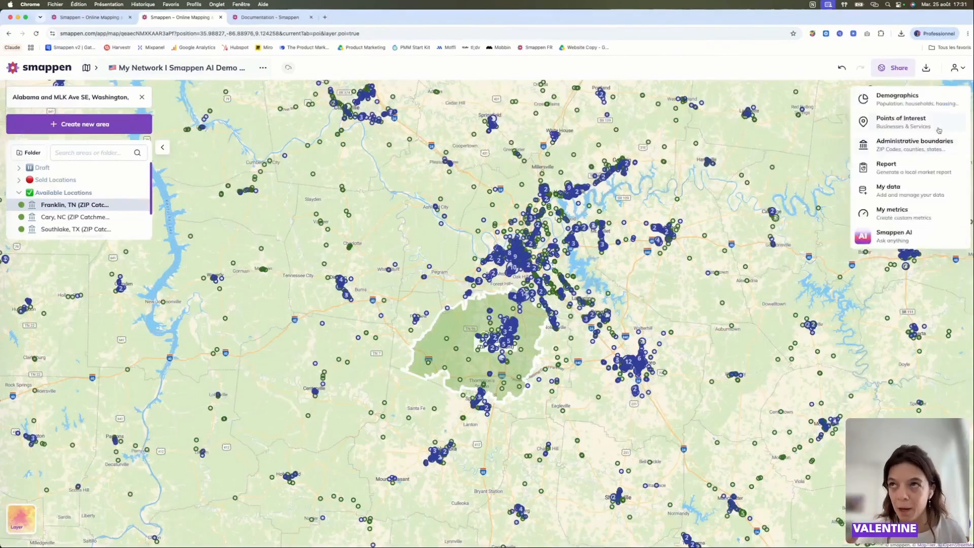
click(914, 121)
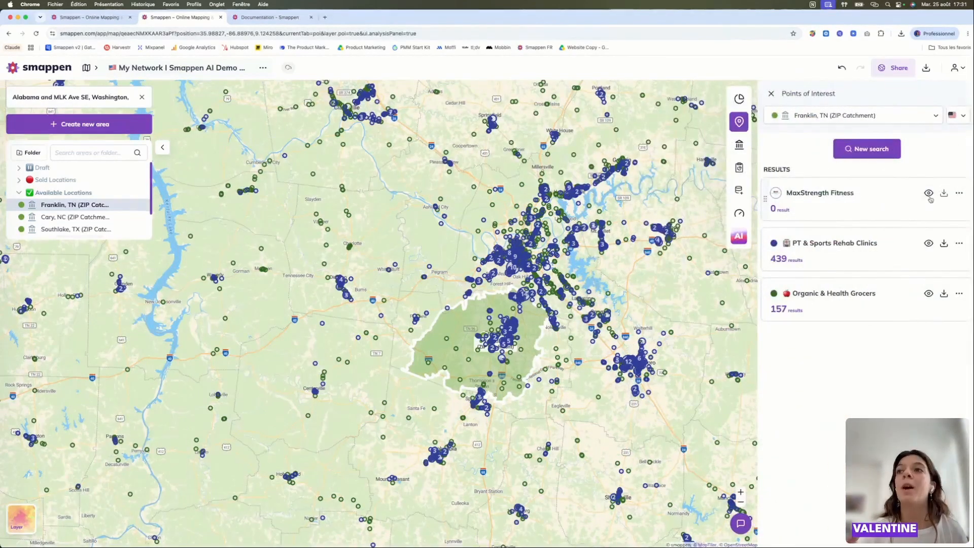
click(928, 193)
click(929, 244)
click(929, 294)
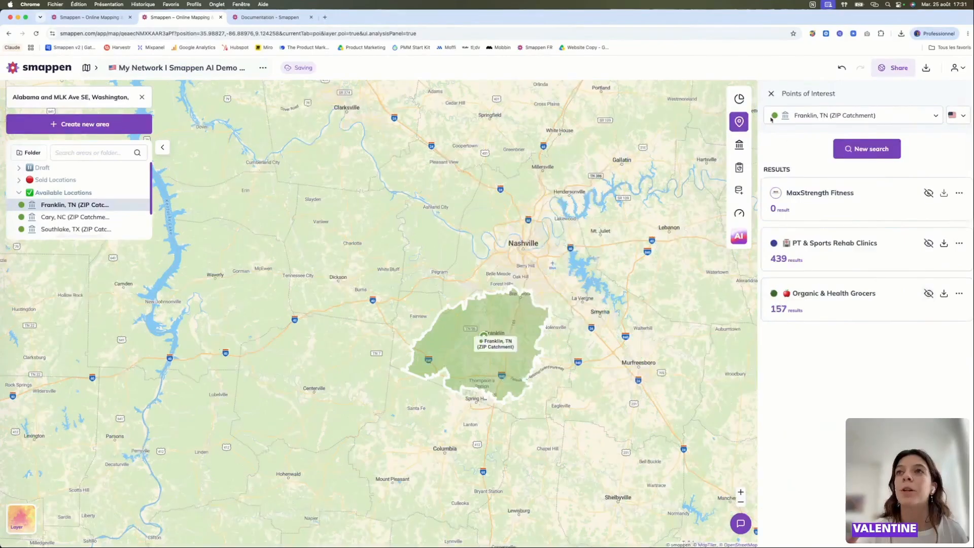
- View the population demographics of the Franklin, TN ZIP catchment alongside its surroundings on the map
click(665, 98)
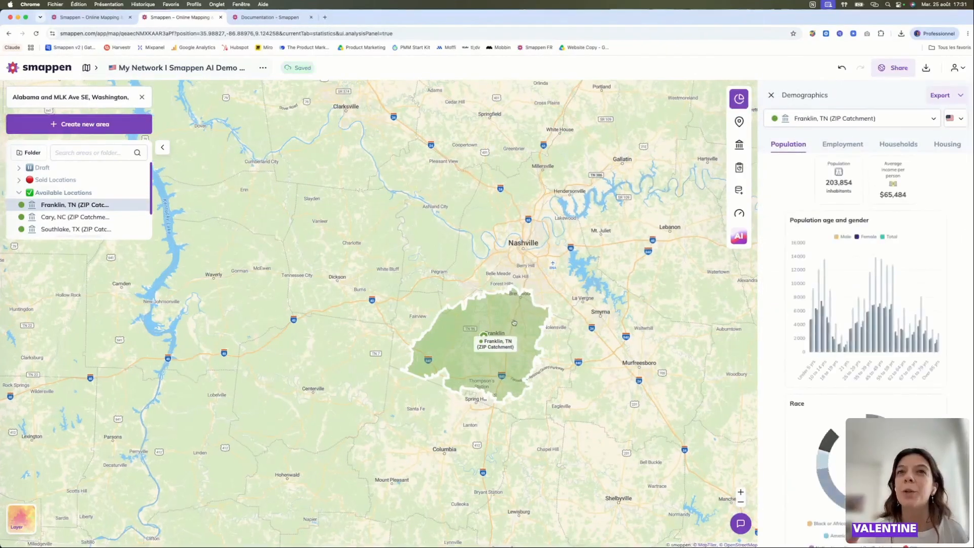
scroll(662, 308, down, 3)
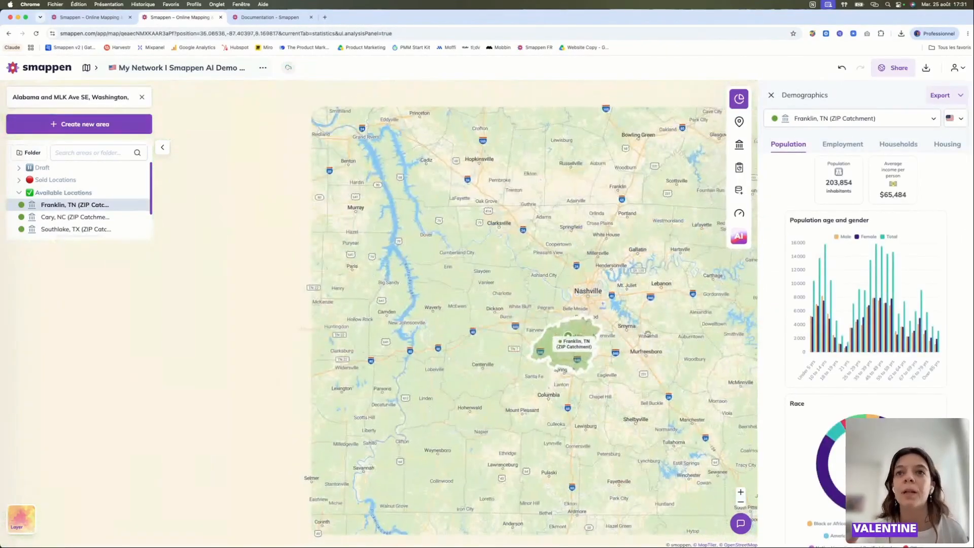
scroll(650, 328, up, 2)
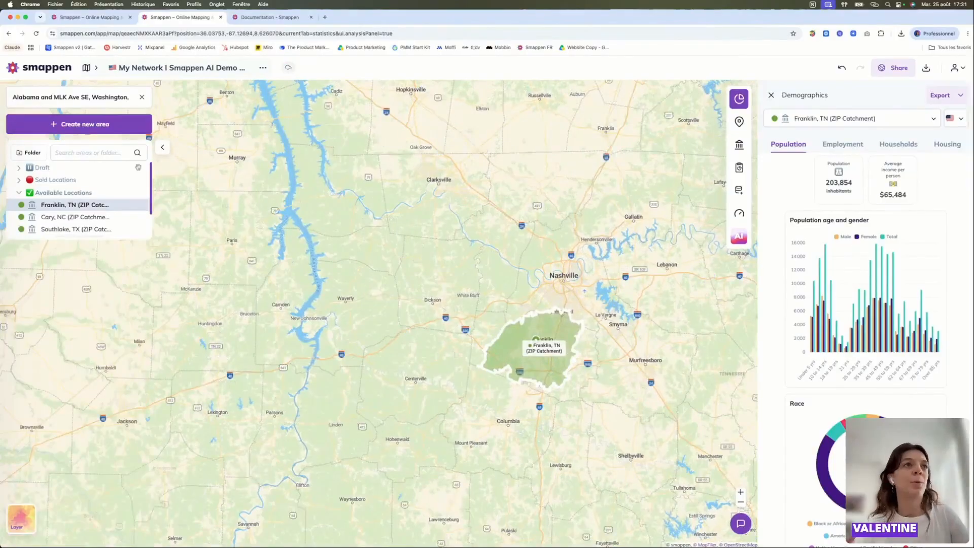
click(100, 126)
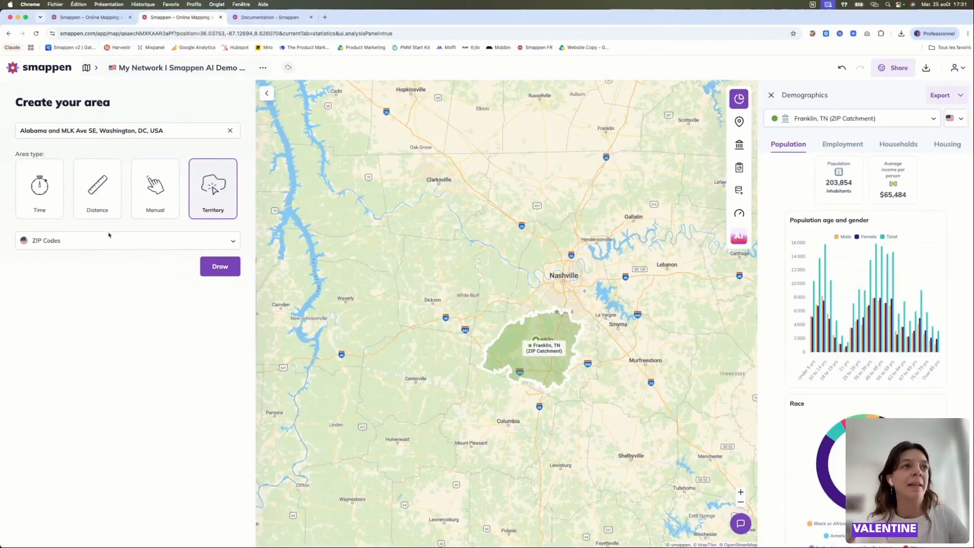
click(223, 273)
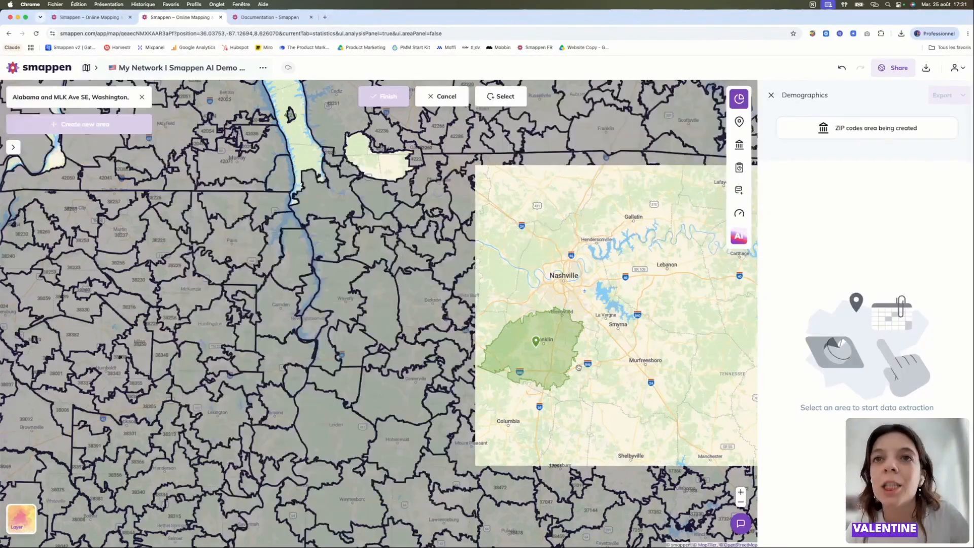
scroll(578, 367, up, 3)
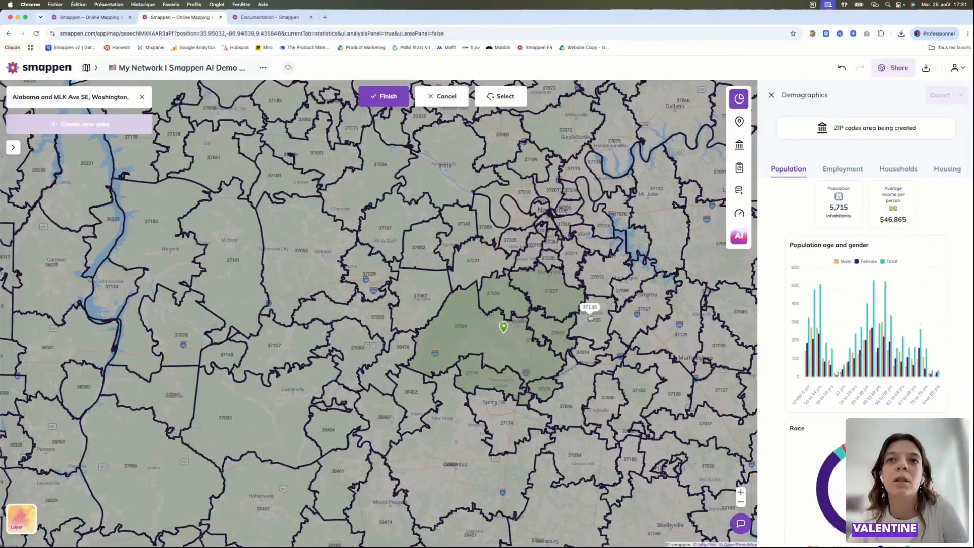
scroll(584, 341, down, 2)
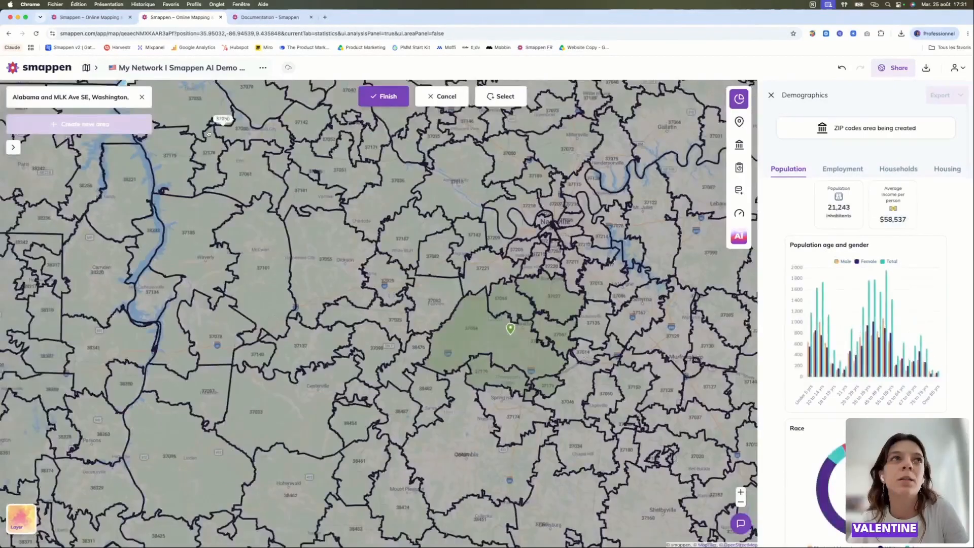
click(142, 96)
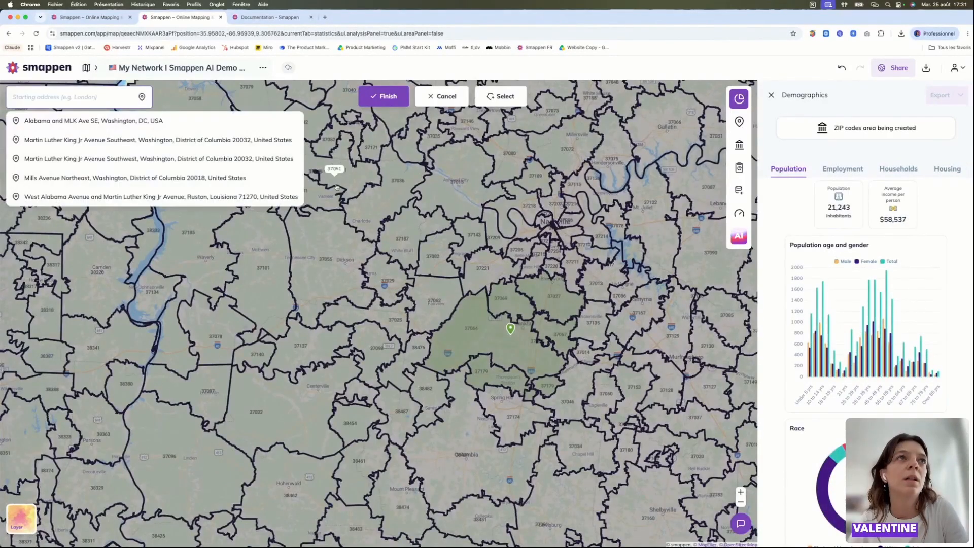
click(542, 318)
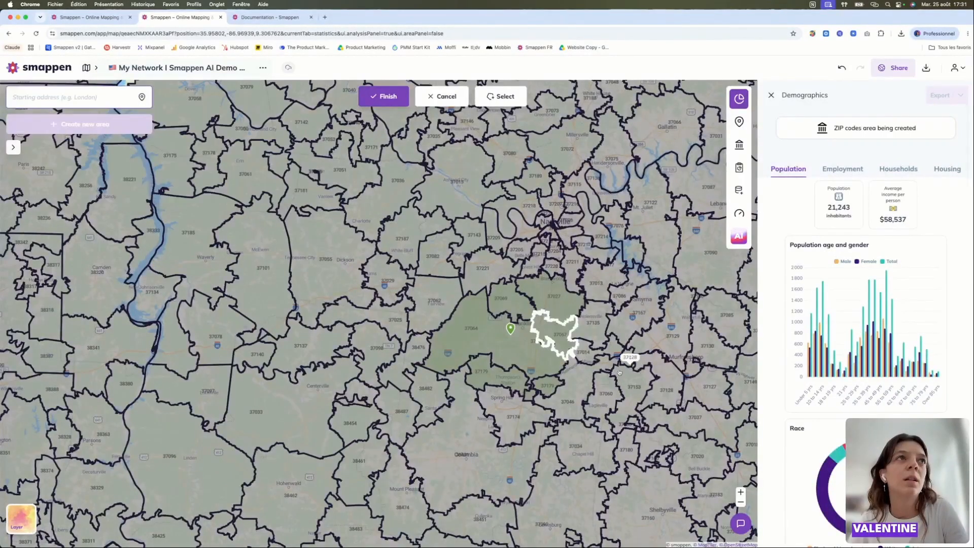
click(13, 147)
click(444, 96)
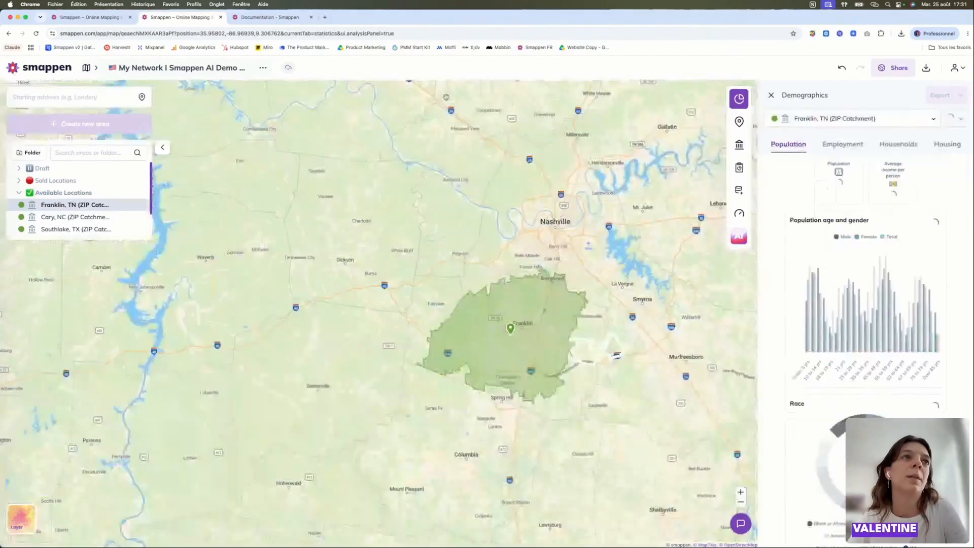
- Start drawing a ZIP Codes territory from a map point just southeast of the Franklin, TN catchment
click(108, 125)
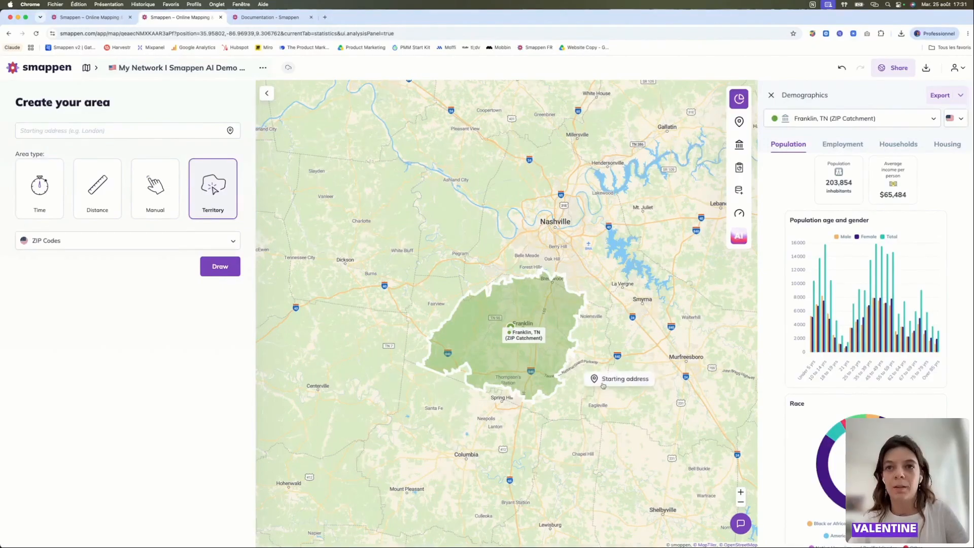
click(603, 385)
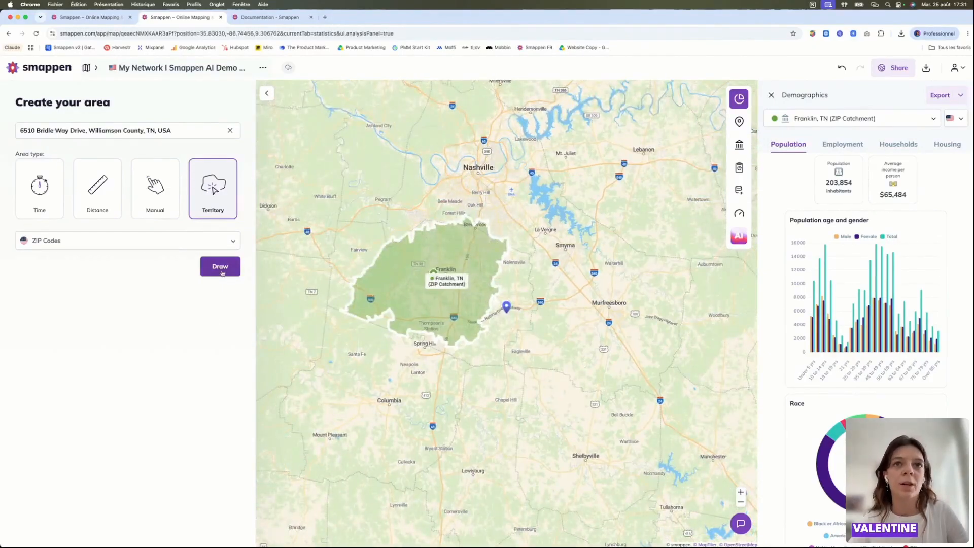
click(220, 267)
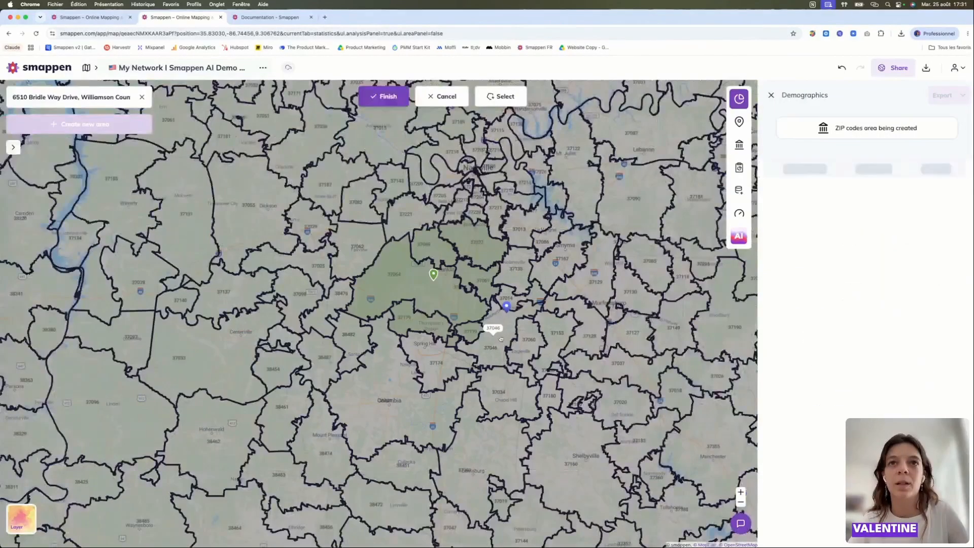
- Build the new area from ZIP codes 37014, 37046 and 37179 so it overlaps the Franklin catchment, and finish it
click(501, 339)
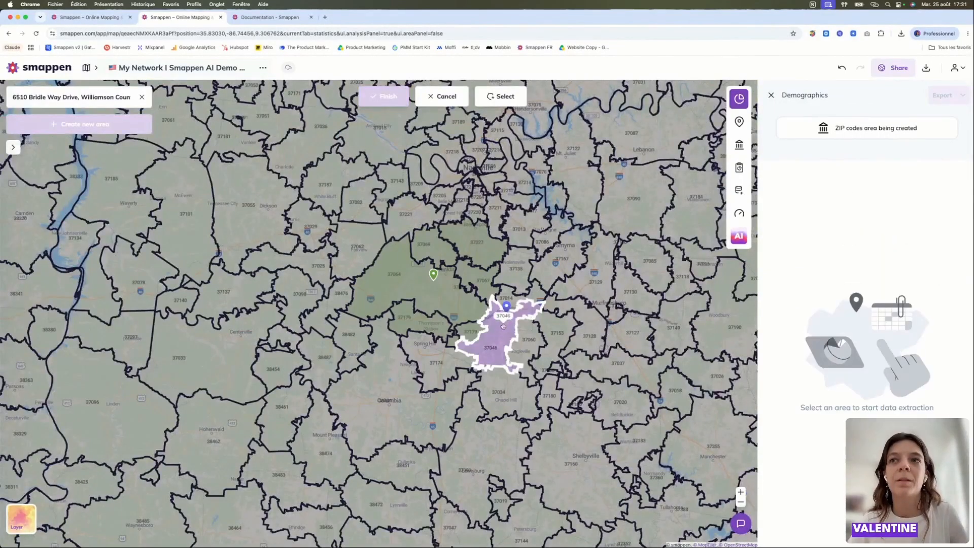
click(510, 299)
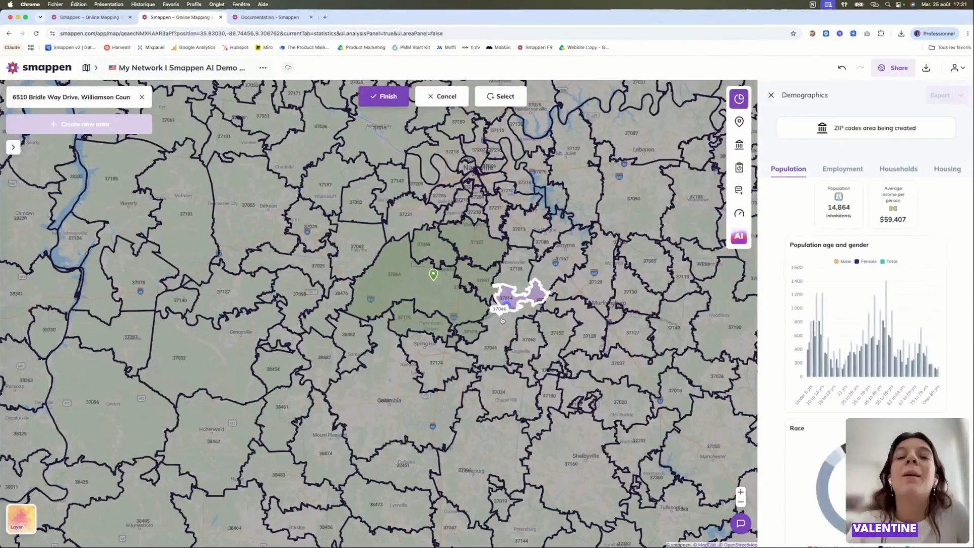
click(502, 320)
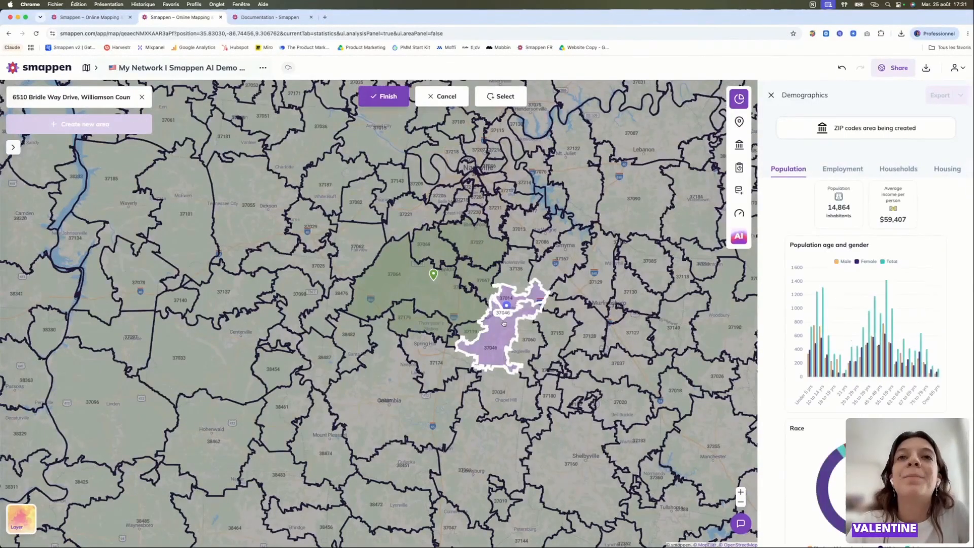
click(474, 331)
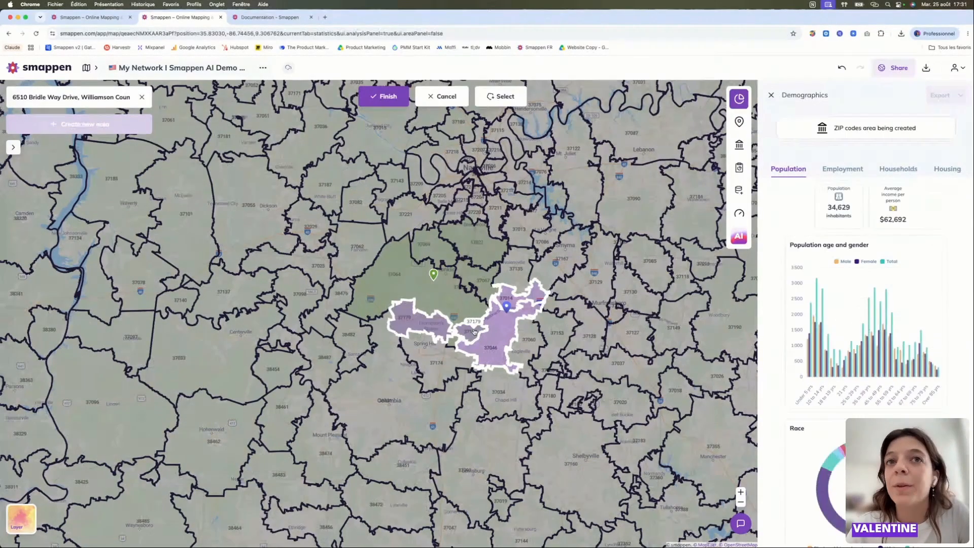
click(405, 97)
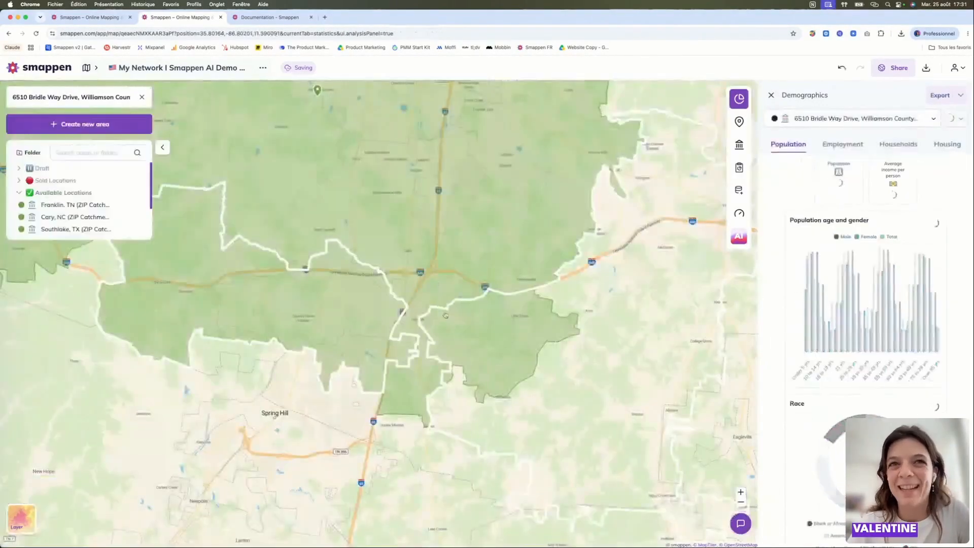
- Try the Overlap operation between the new ZIP area and the Franklin, TN catchment, and cancel it
scroll(491, 348, down, 2)
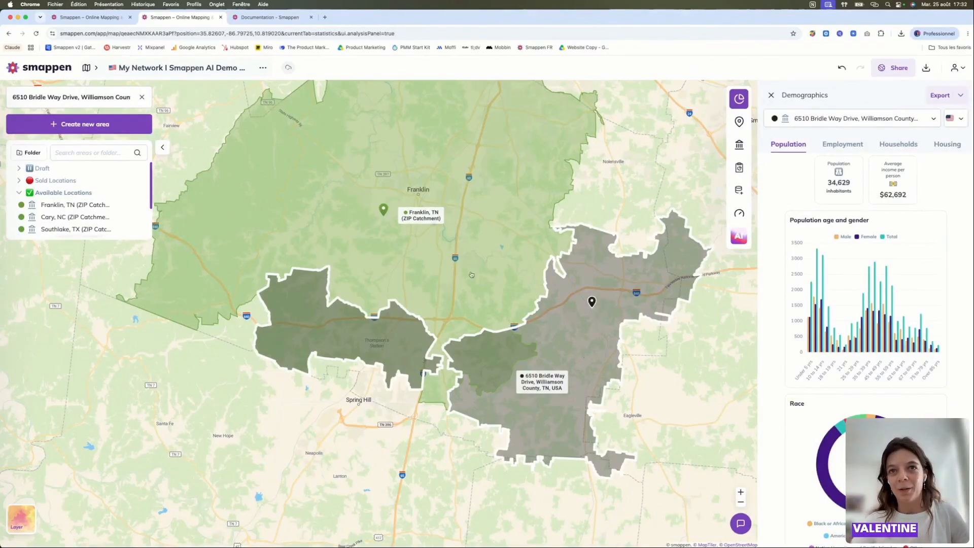
right_click(488, 358)
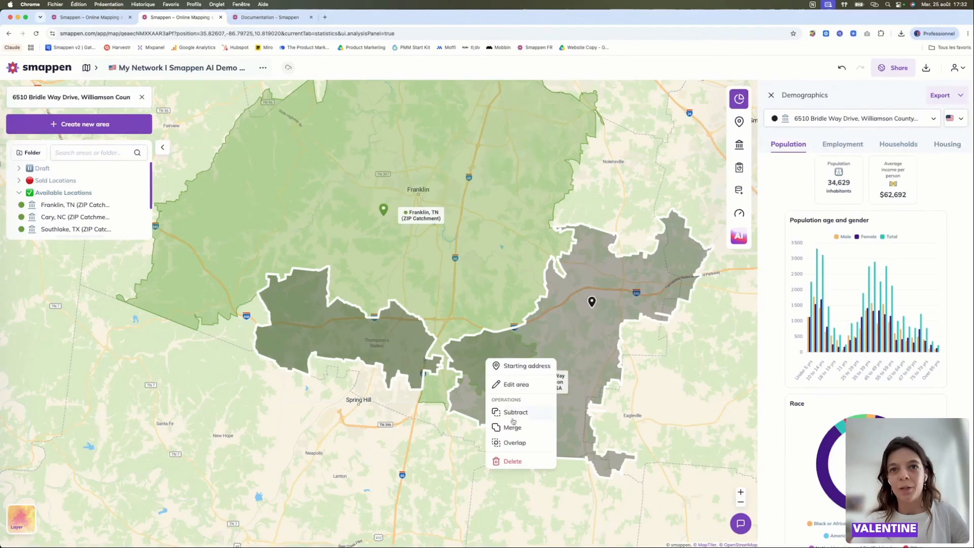
click(513, 443)
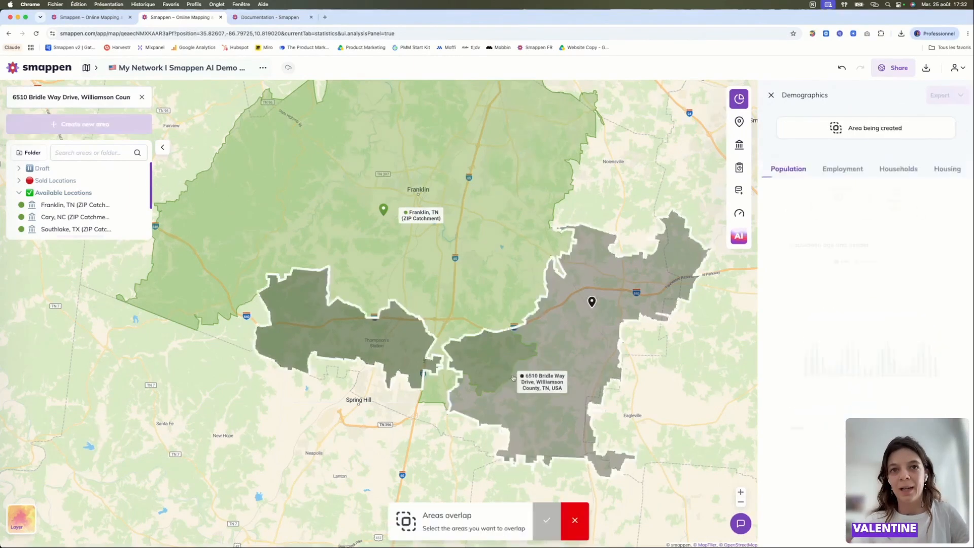
click(497, 361)
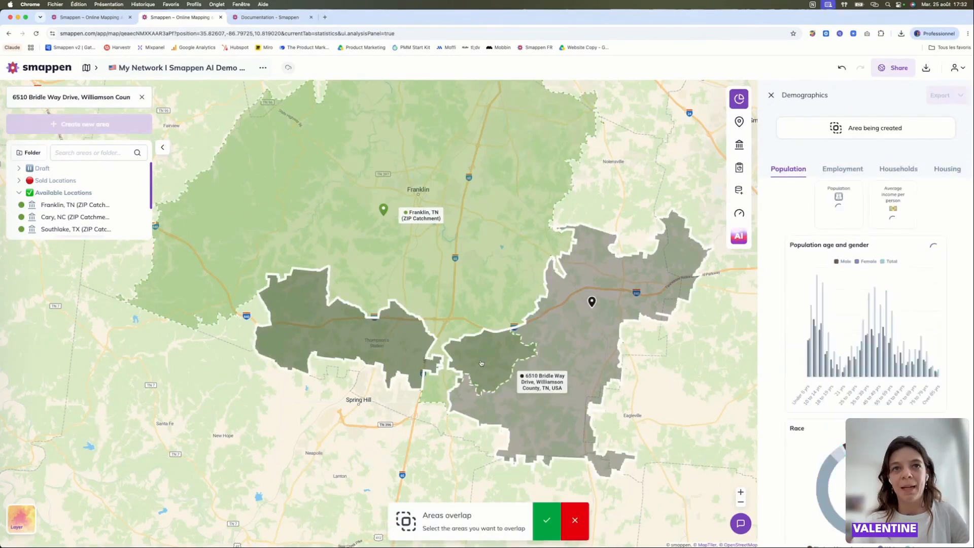
click(410, 361)
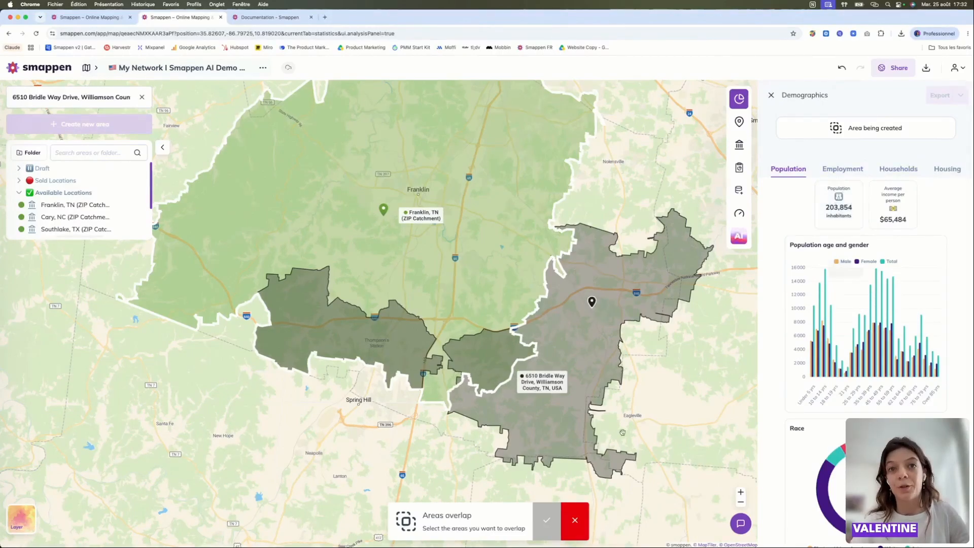
scroll(487, 346, down, 3)
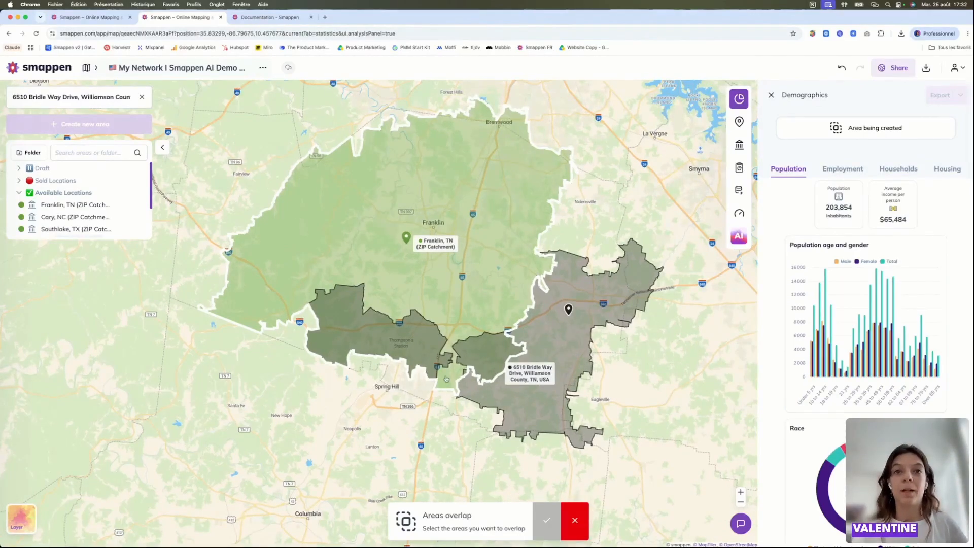
click(446, 350)
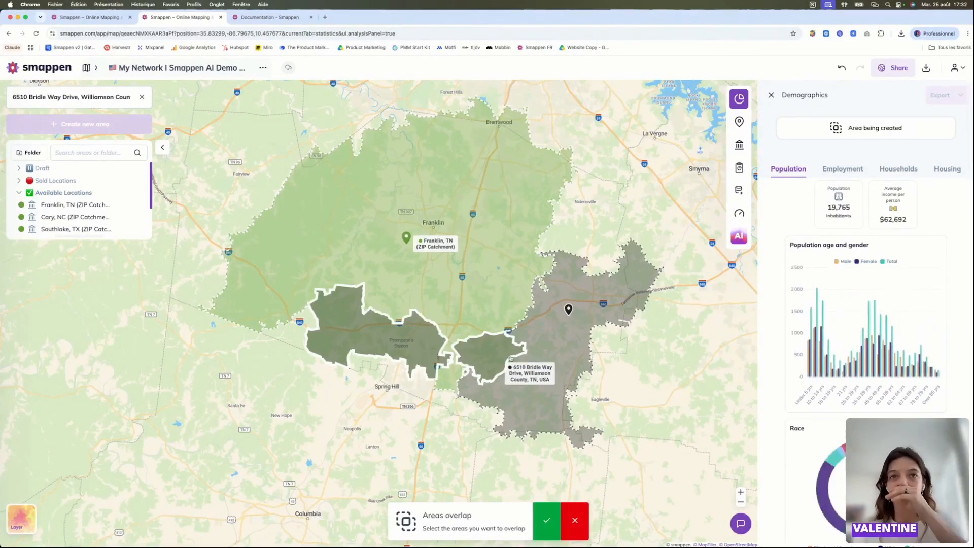
click(584, 520)
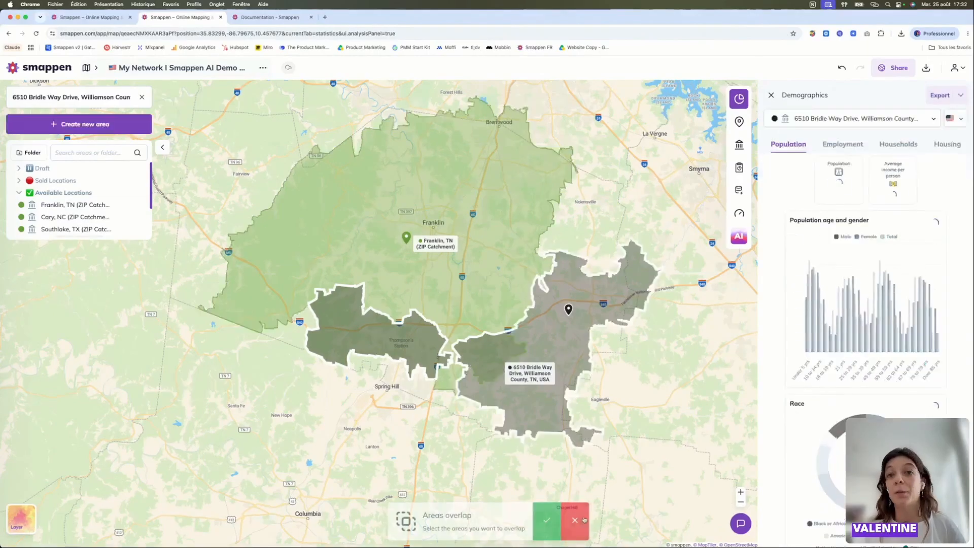
- Subtract the Franklin, TN catchment from the new ZIP area to remove their shared territory
right_click(481, 365)
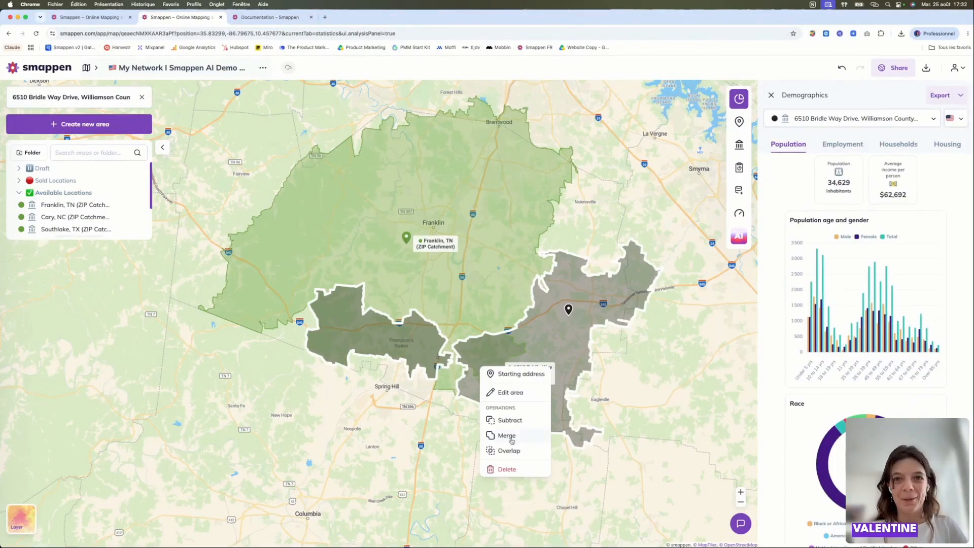
click(514, 422)
click(515, 422)
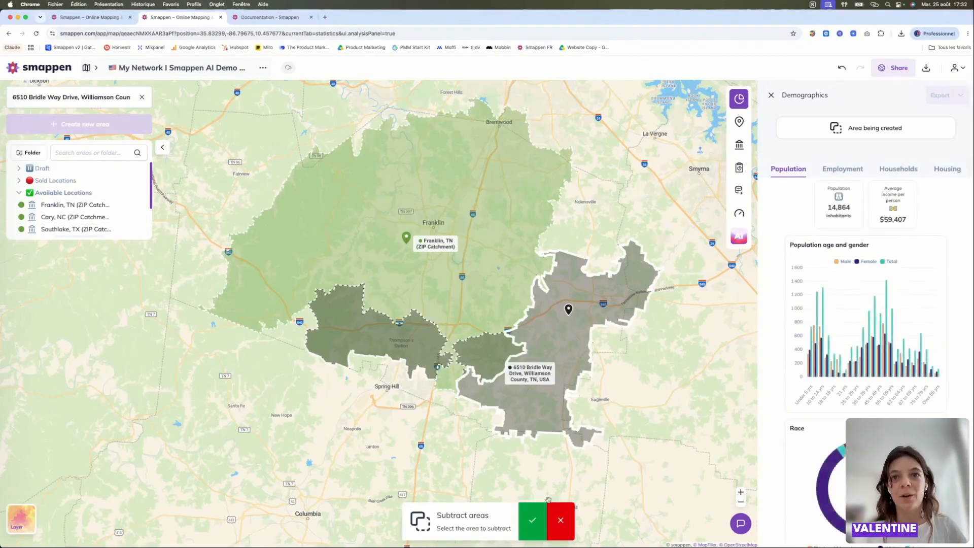
click(532, 521)
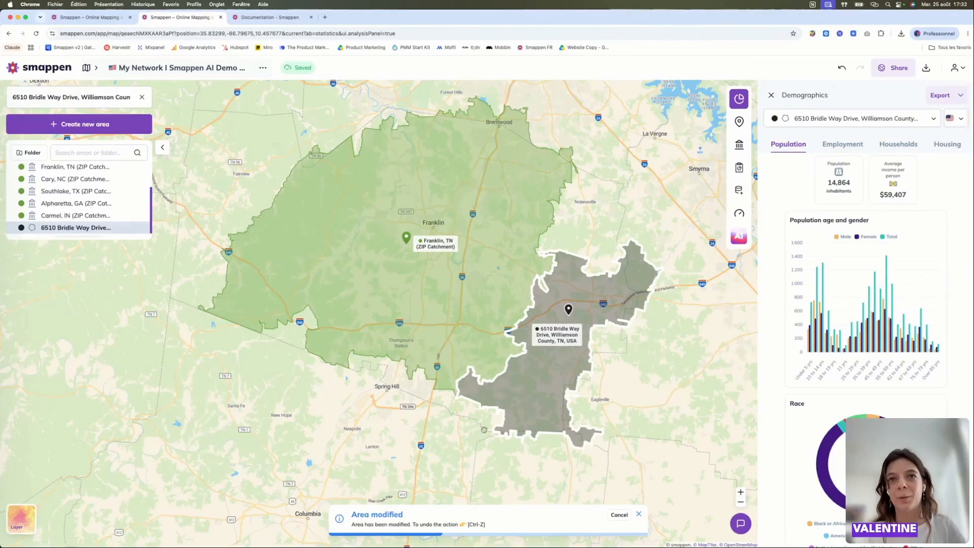
scroll(578, 314, down, 5)
scroll(517, 355, up, 4)
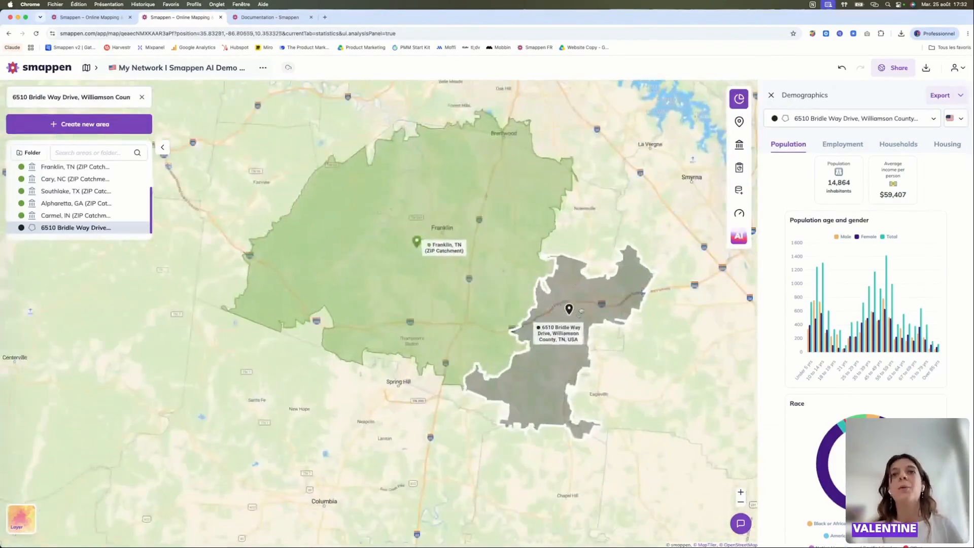
right_click(519, 381)
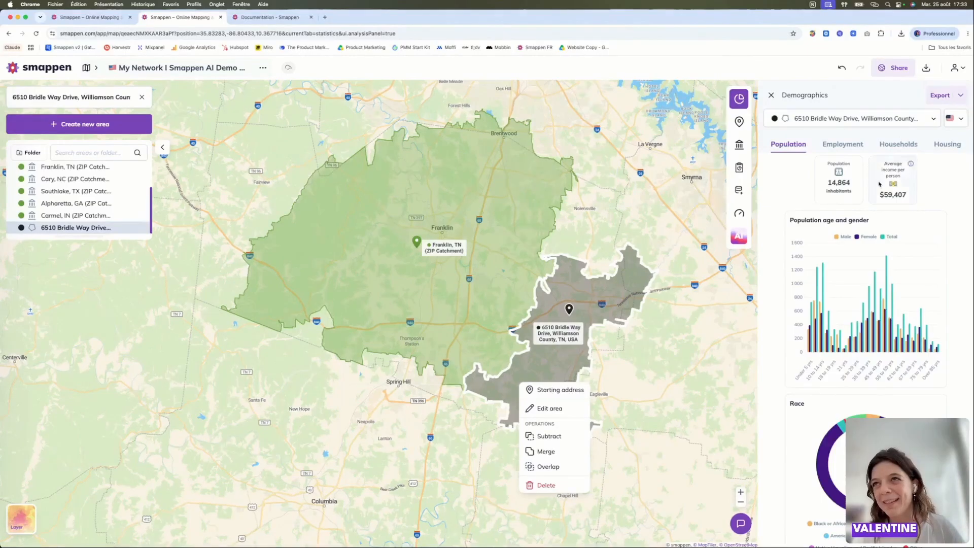
click(645, 443)
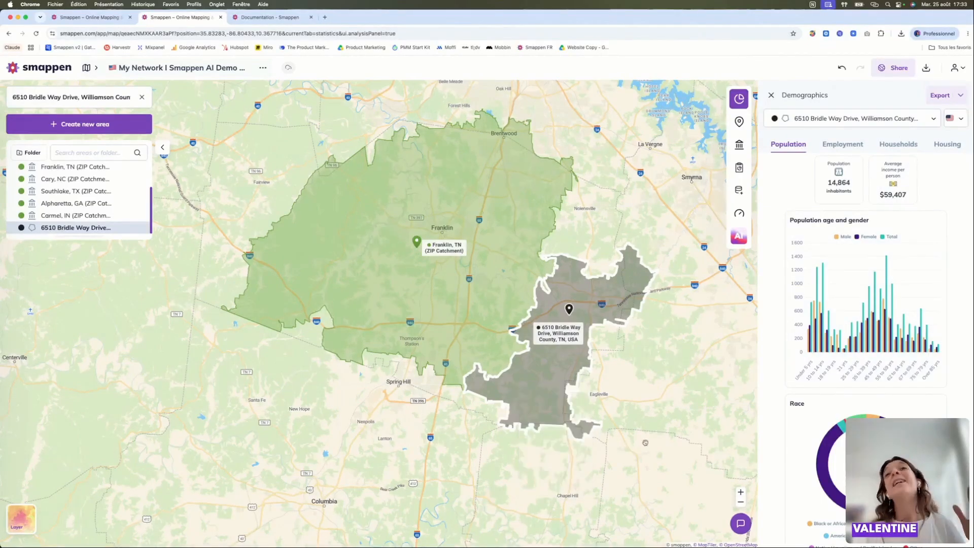